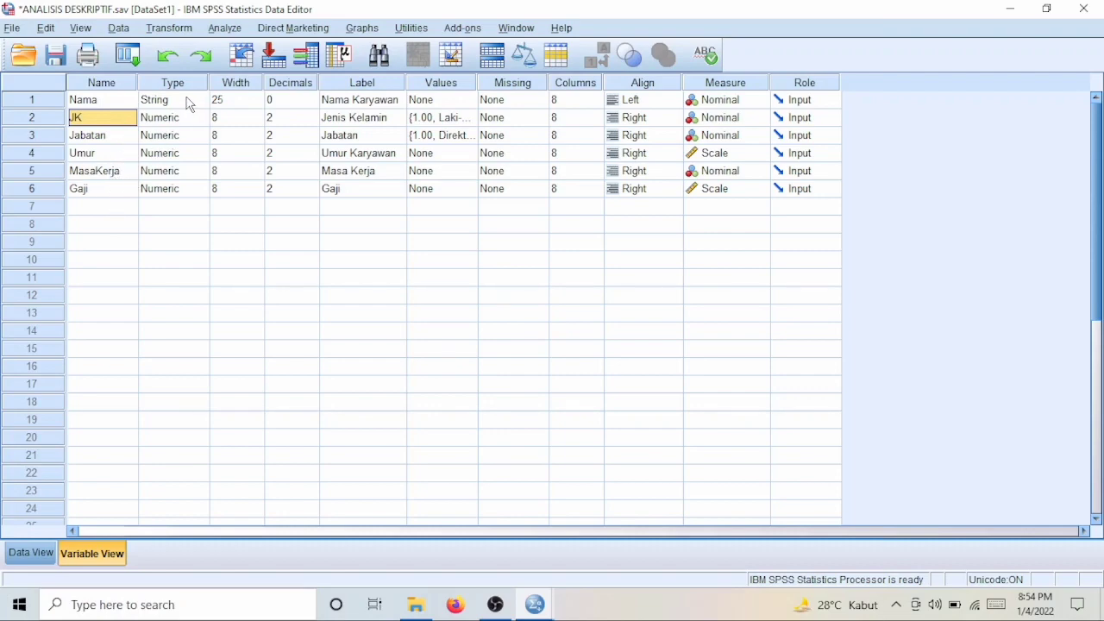
# Step: Check the variable type, width and decimals settings of the Nama variable
pyautogui.click(190, 104)
pyautogui.click(202, 101)
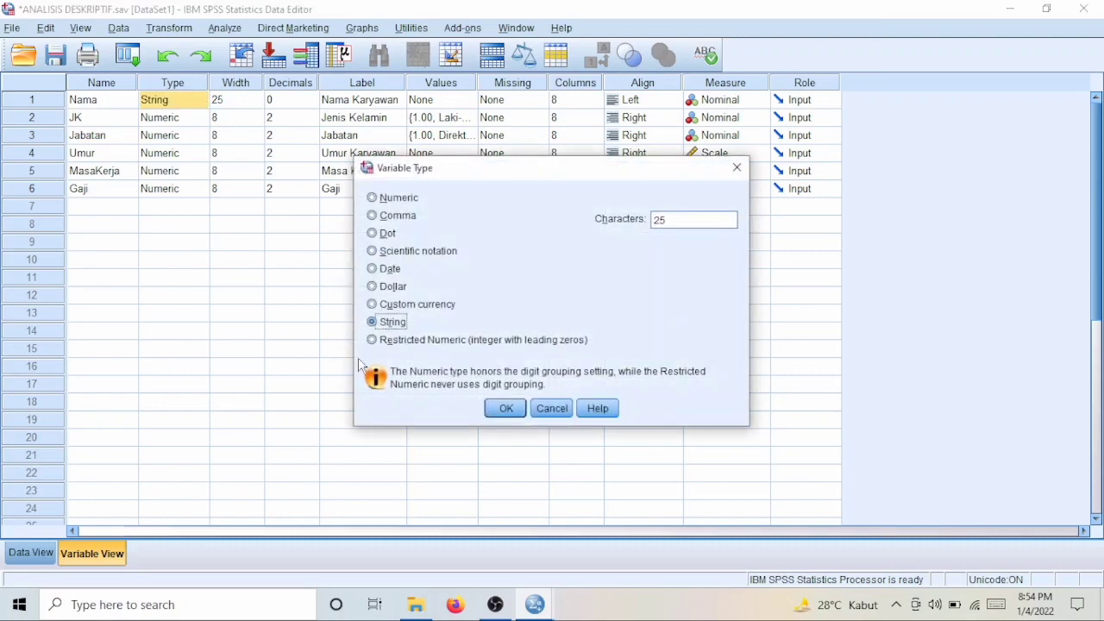
pyautogui.click(506, 409)
pyautogui.click(233, 97)
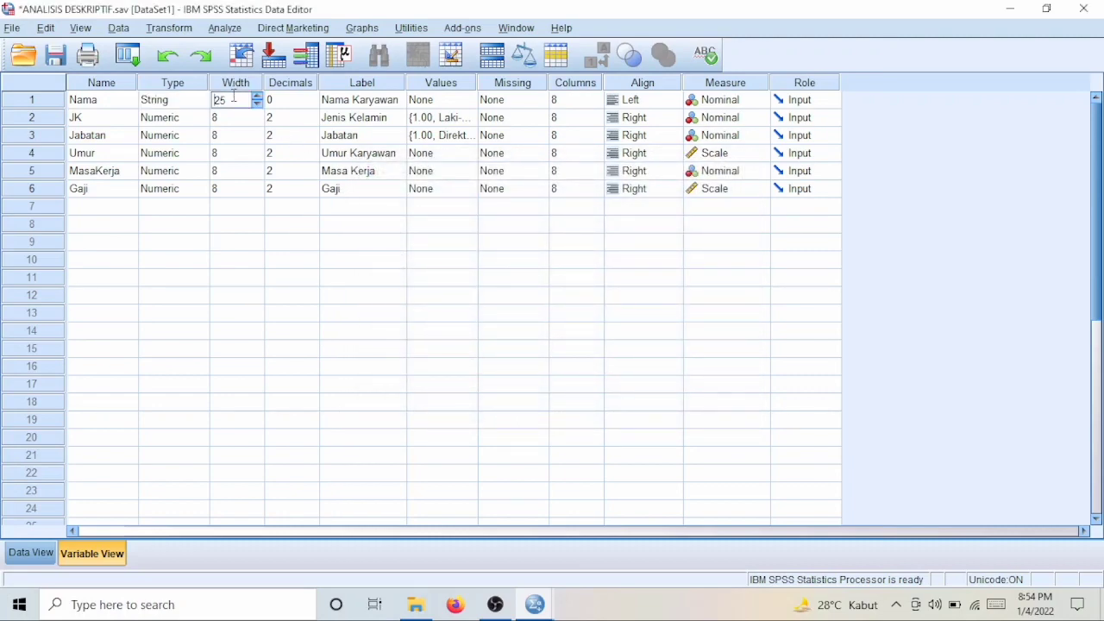
pyautogui.click(277, 104)
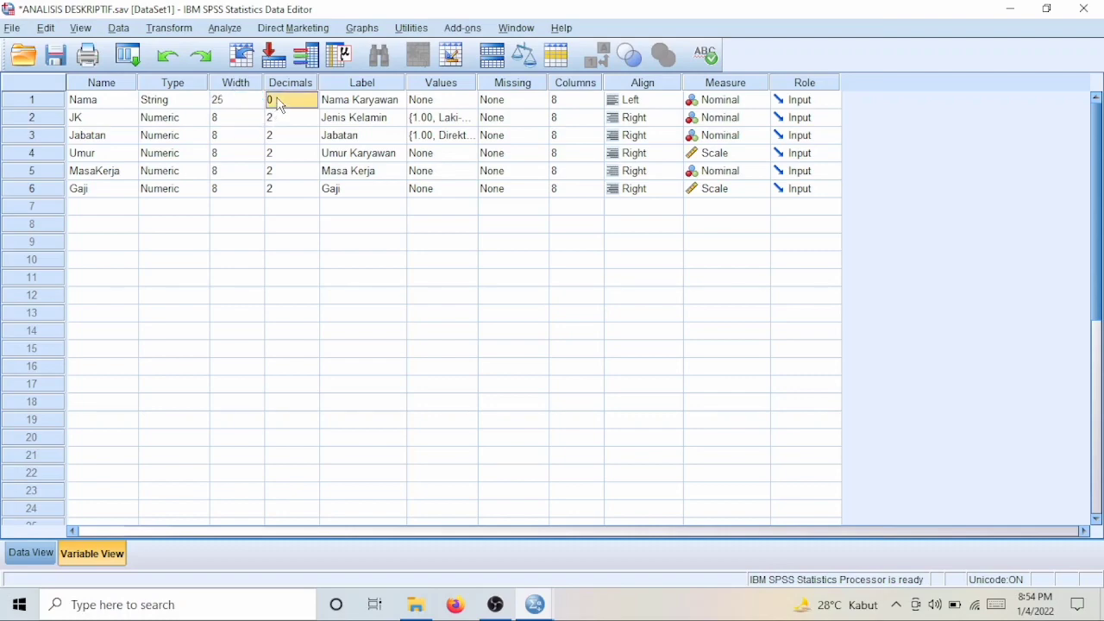
# Step: Review the descriptive labels of all six variables, from Nama through Gaji
pyautogui.click(378, 101)
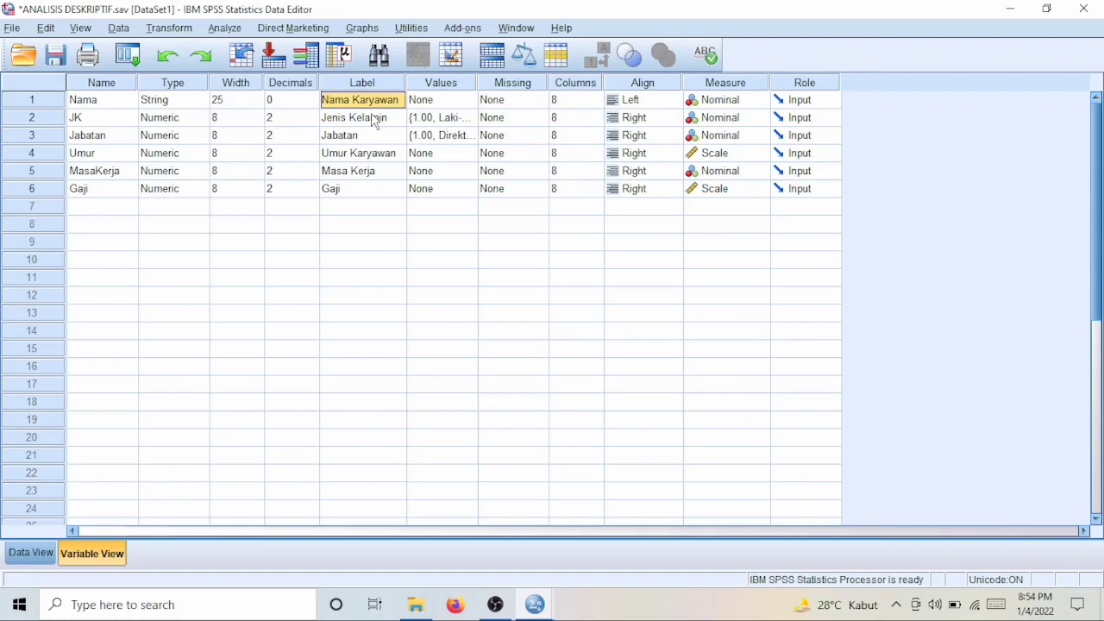
pyautogui.click(376, 119)
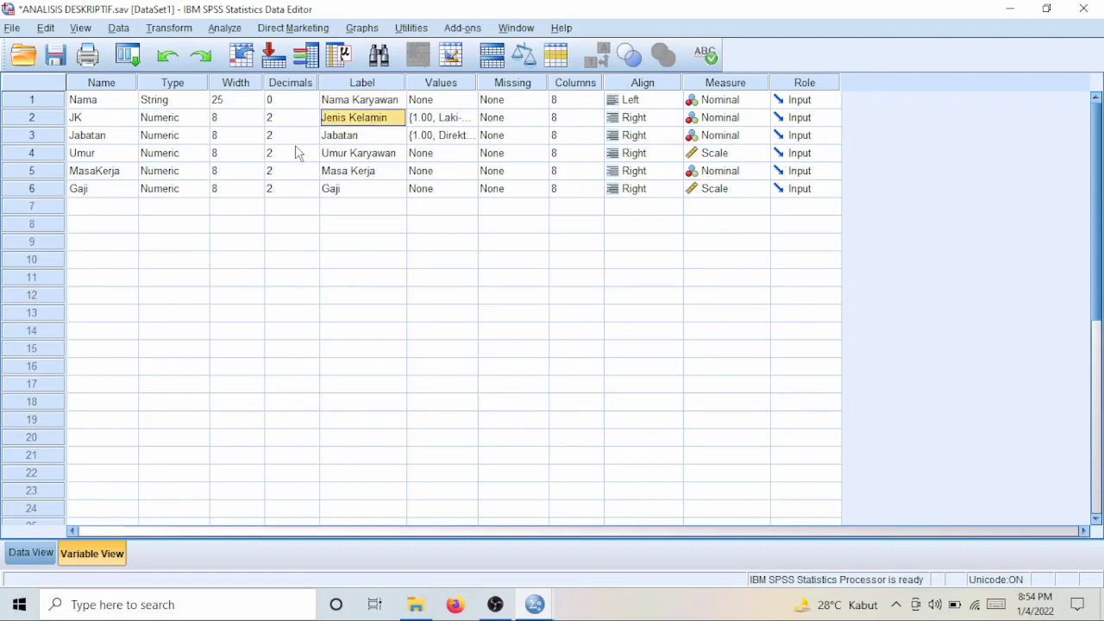
pyautogui.click(348, 139)
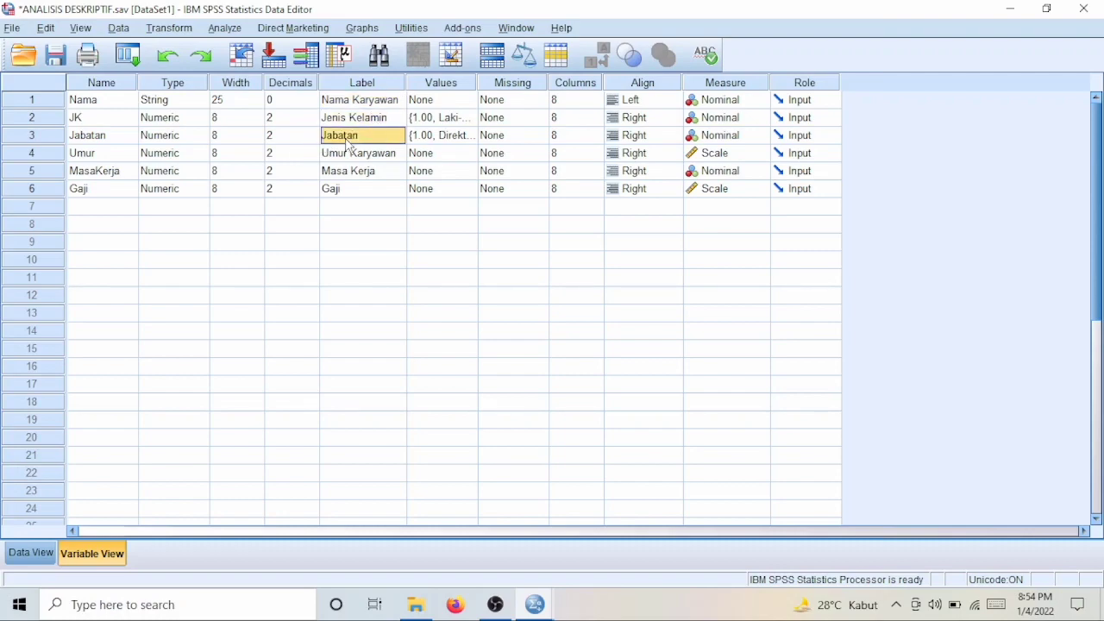
pyautogui.click(337, 161)
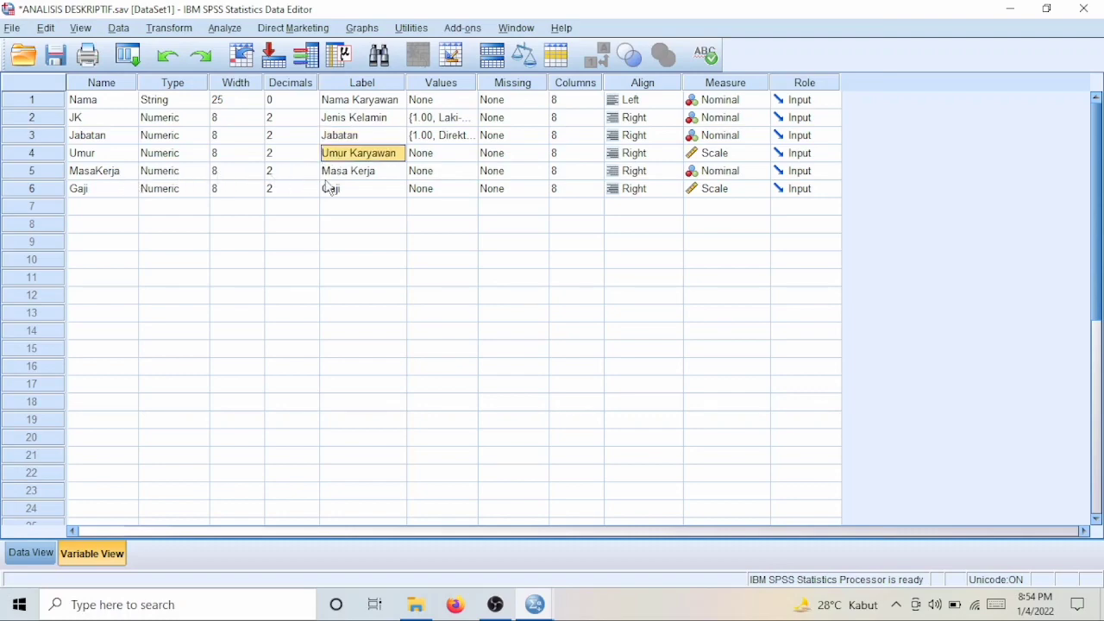
pyautogui.click(346, 177)
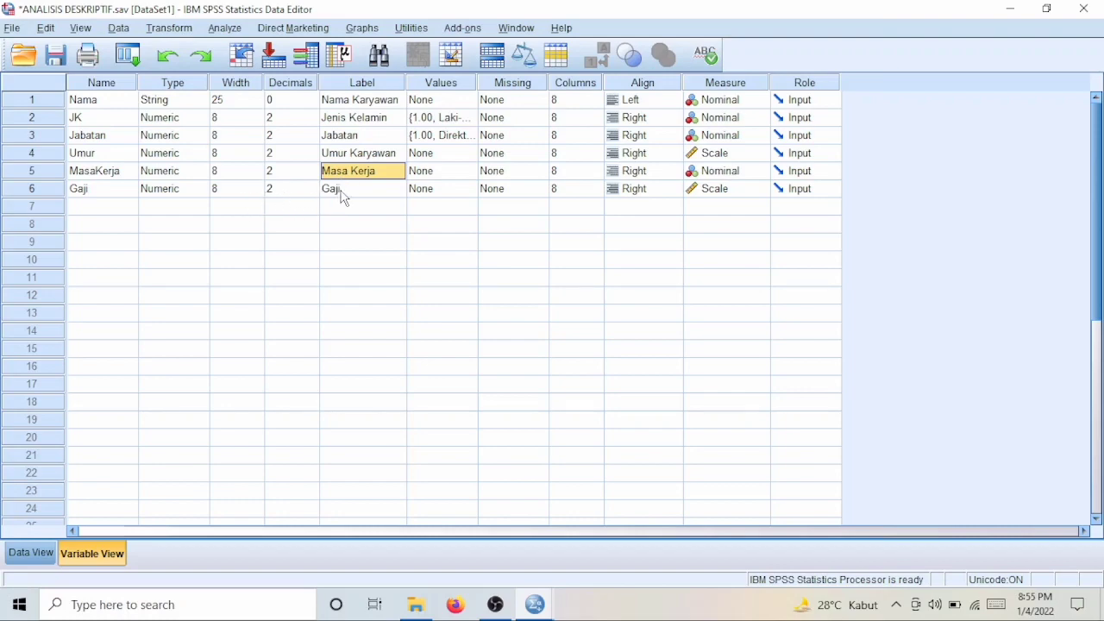
pyautogui.click(342, 193)
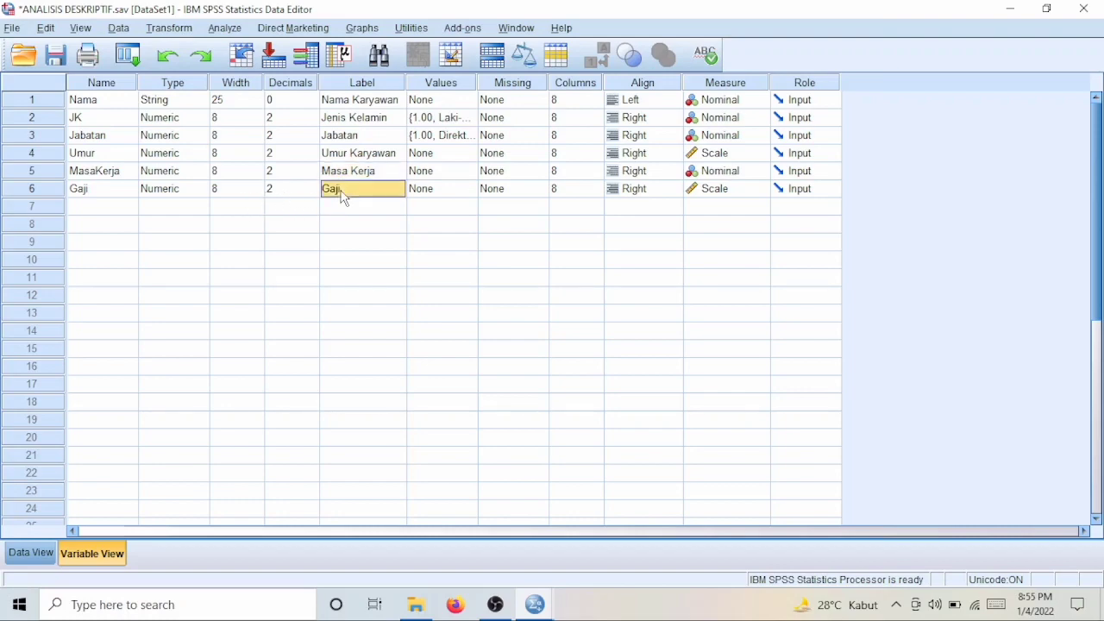
# Step: Inspect the value labels defined for the JK and Jabatan variables
pyautogui.click(436, 125)
pyautogui.click(469, 118)
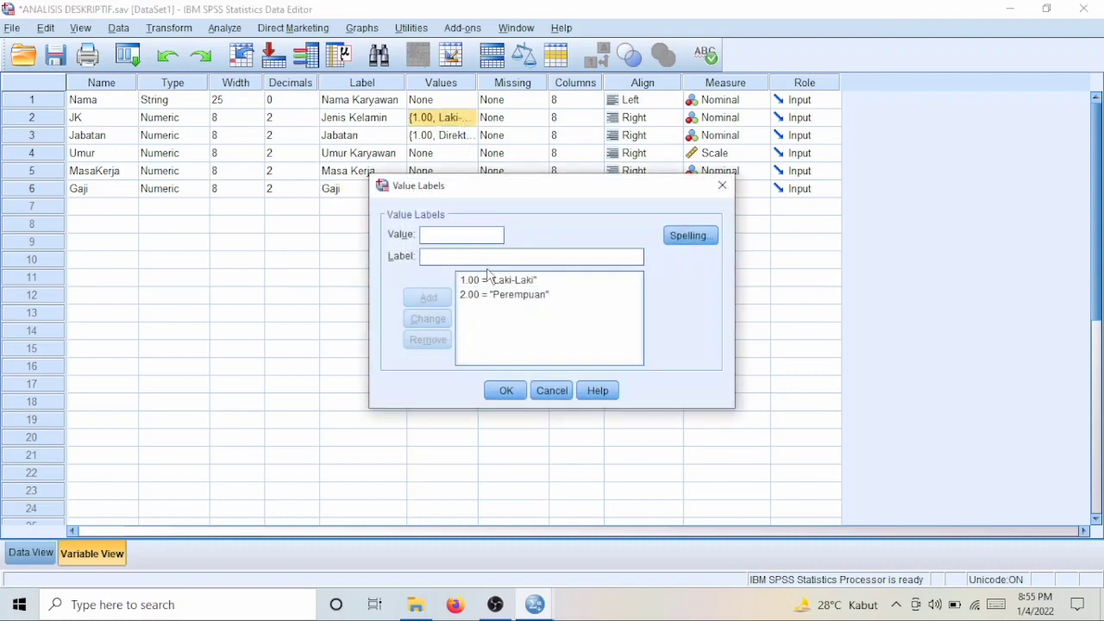
pyautogui.click(507, 392)
pyautogui.click(437, 140)
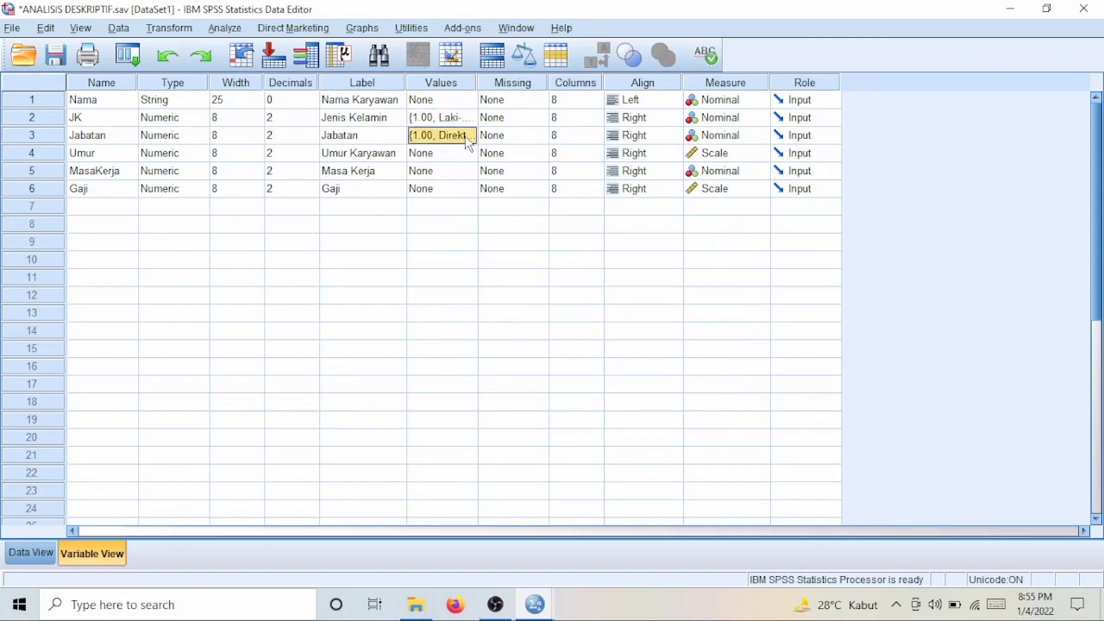
pyautogui.click(469, 136)
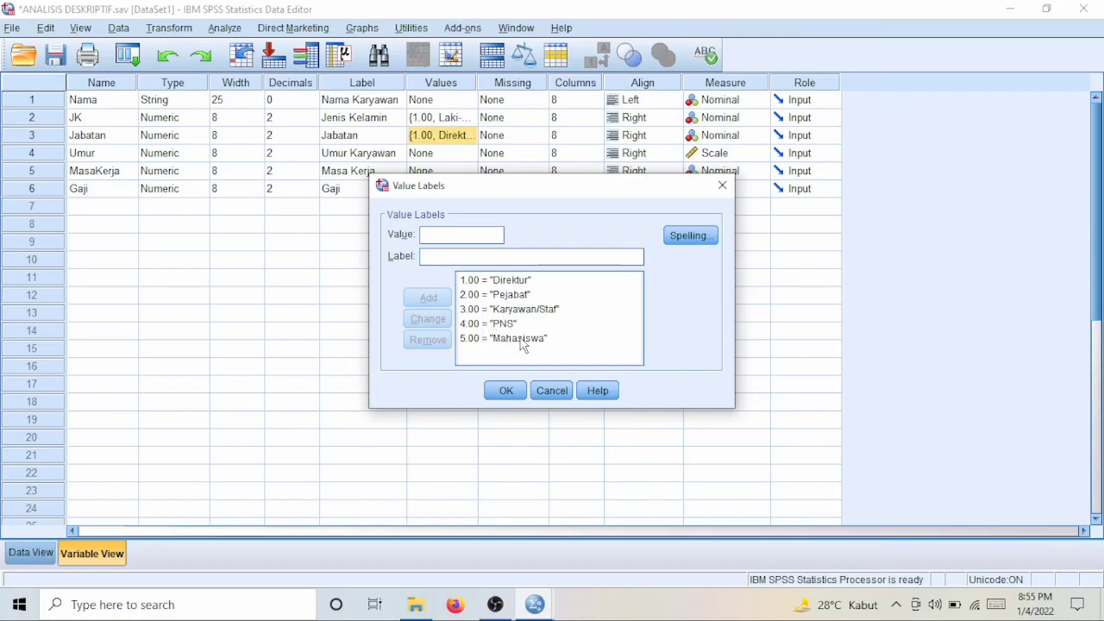
pyautogui.click(505, 390)
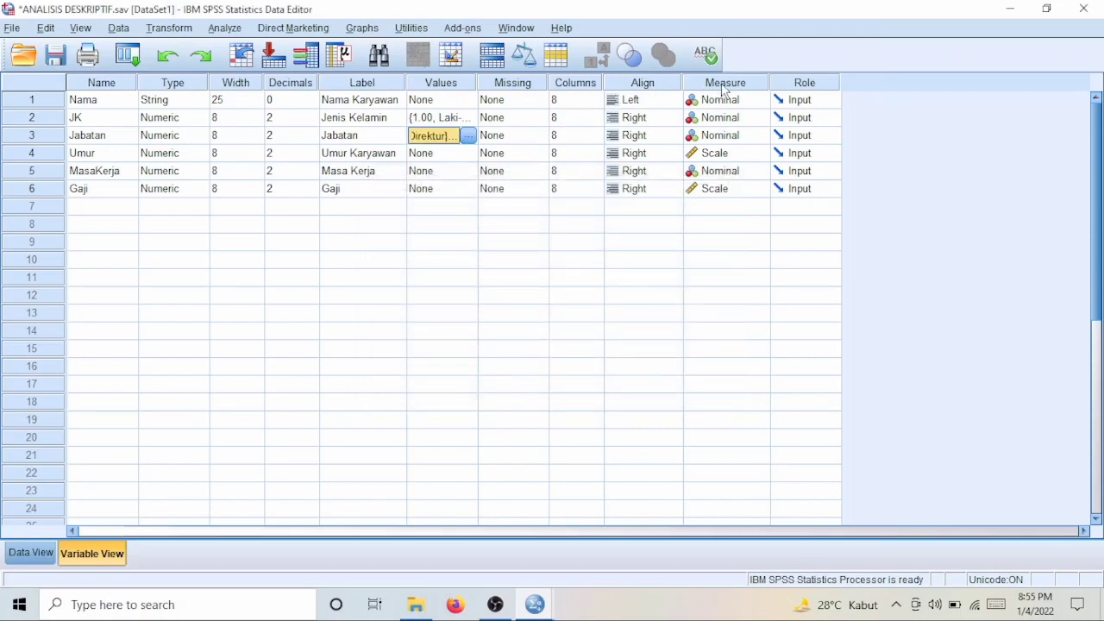
# Step: Check the measurement level options of the Nama variable and keep it at Nominal
pyautogui.click(723, 84)
pyautogui.click(724, 101)
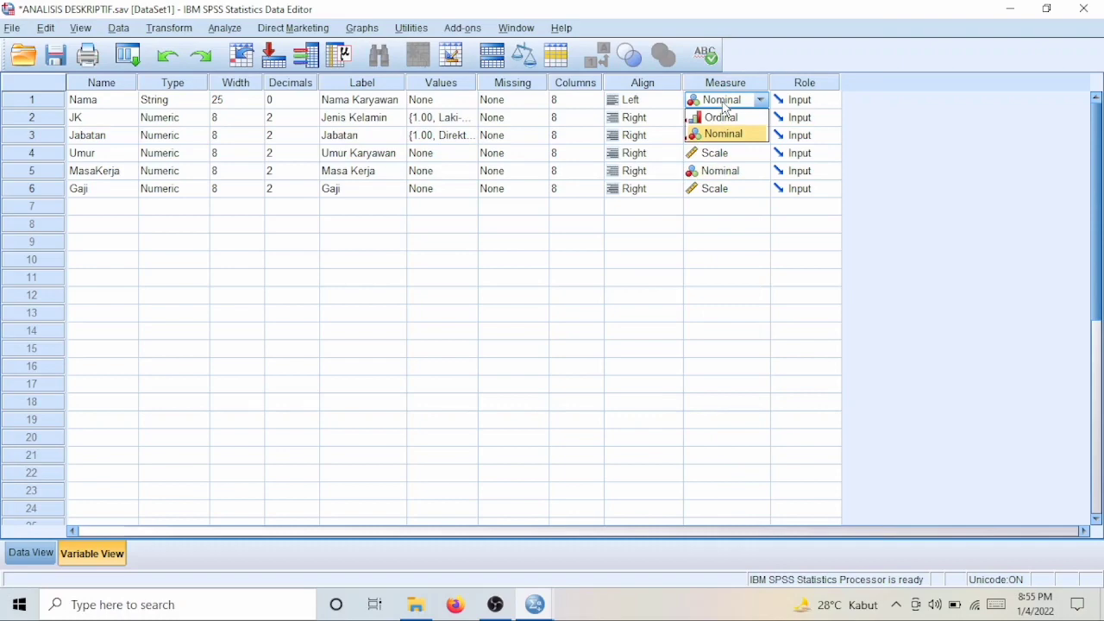
pyautogui.click(728, 135)
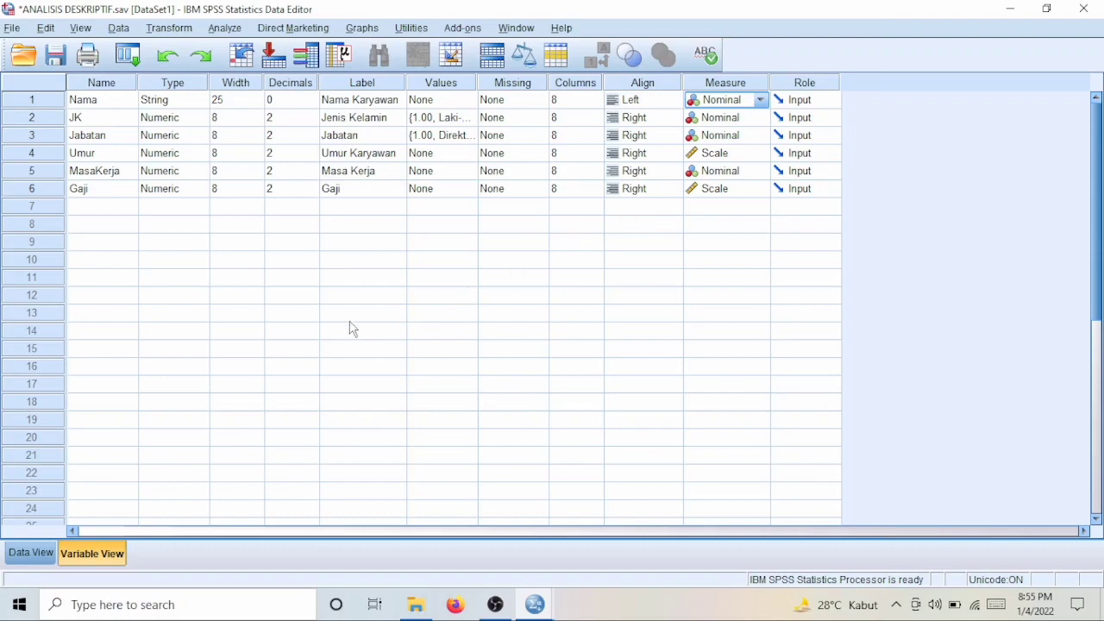
# Step: Display the data records and run a Descriptives analysis on Umur Karyawan, Masa Kerja and Gaji
pyautogui.click(32, 557)
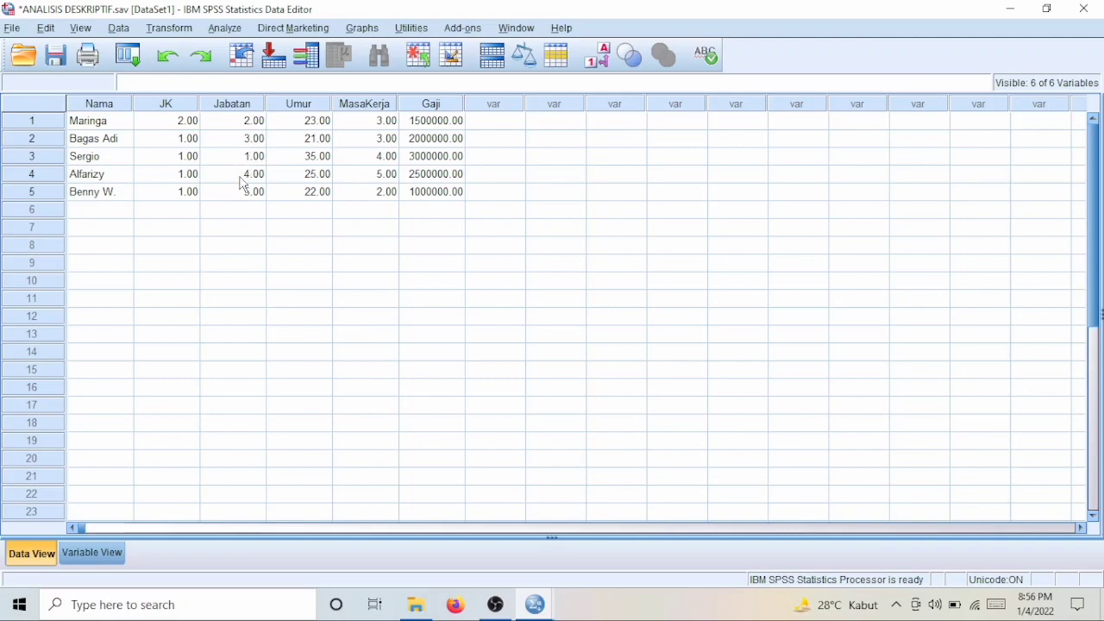
pyautogui.click(226, 28)
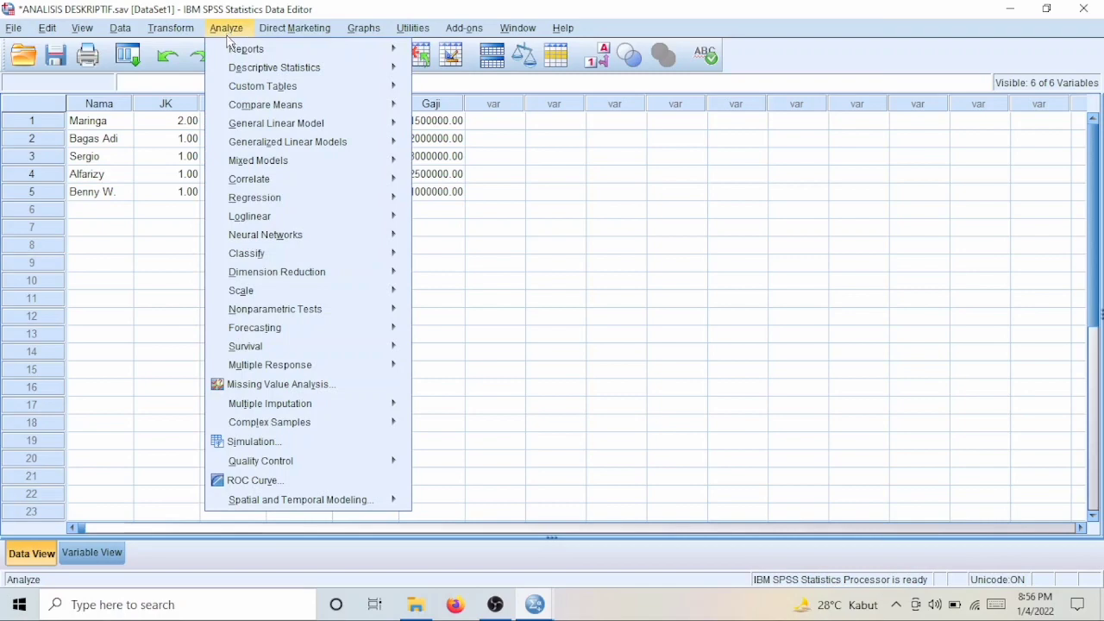
pyautogui.moveTo(288, 164)
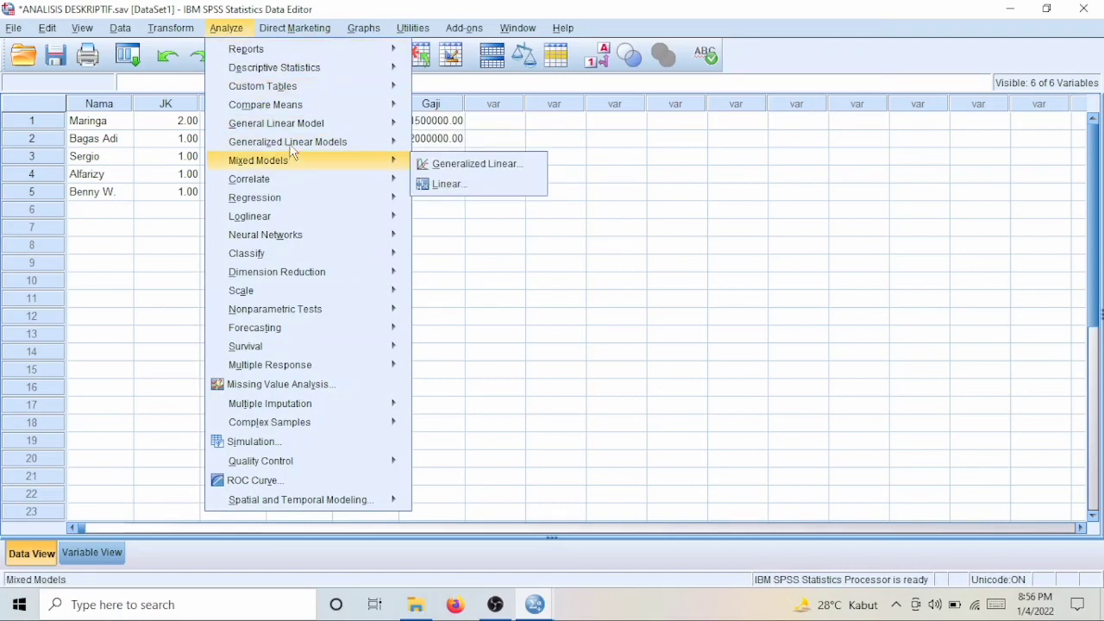
pyautogui.moveTo(319, 69)
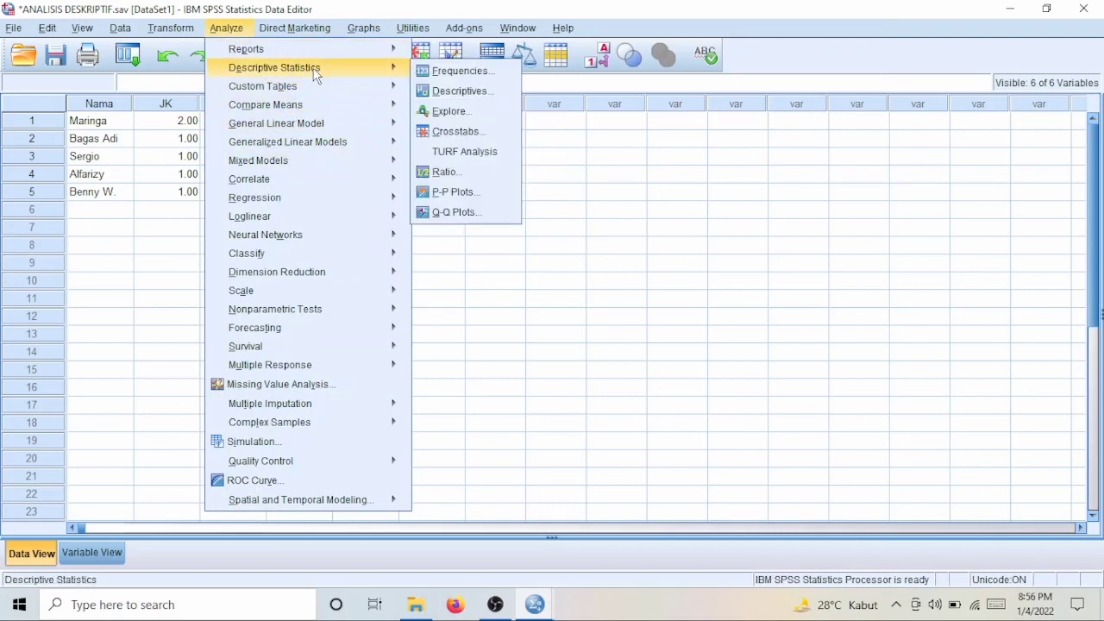
pyautogui.click(446, 91)
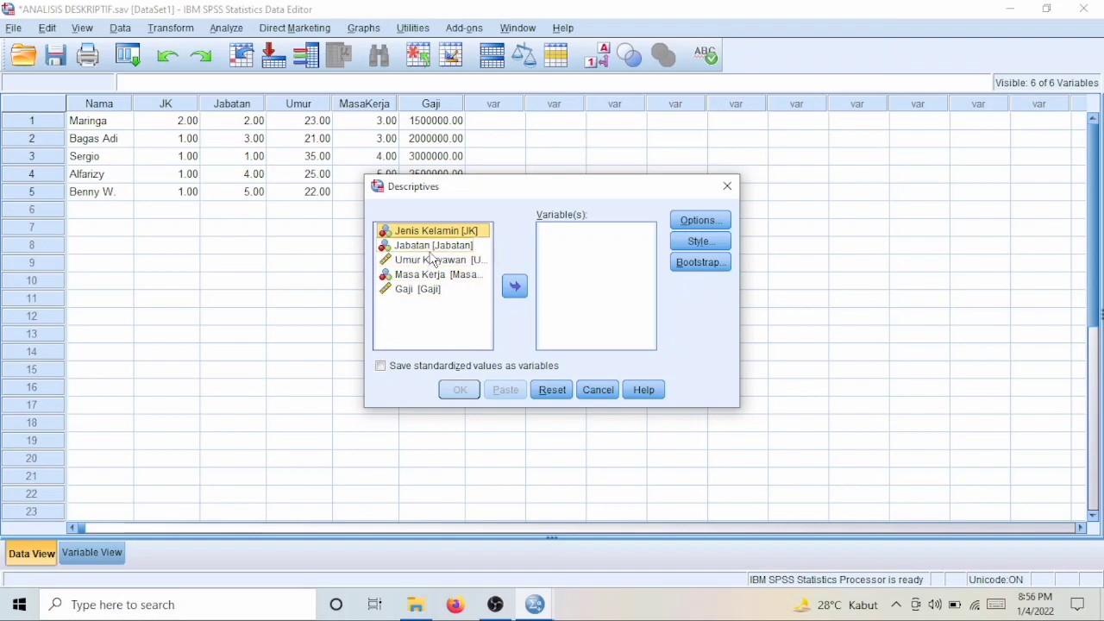
pyautogui.click(427, 262)
pyautogui.click(515, 286)
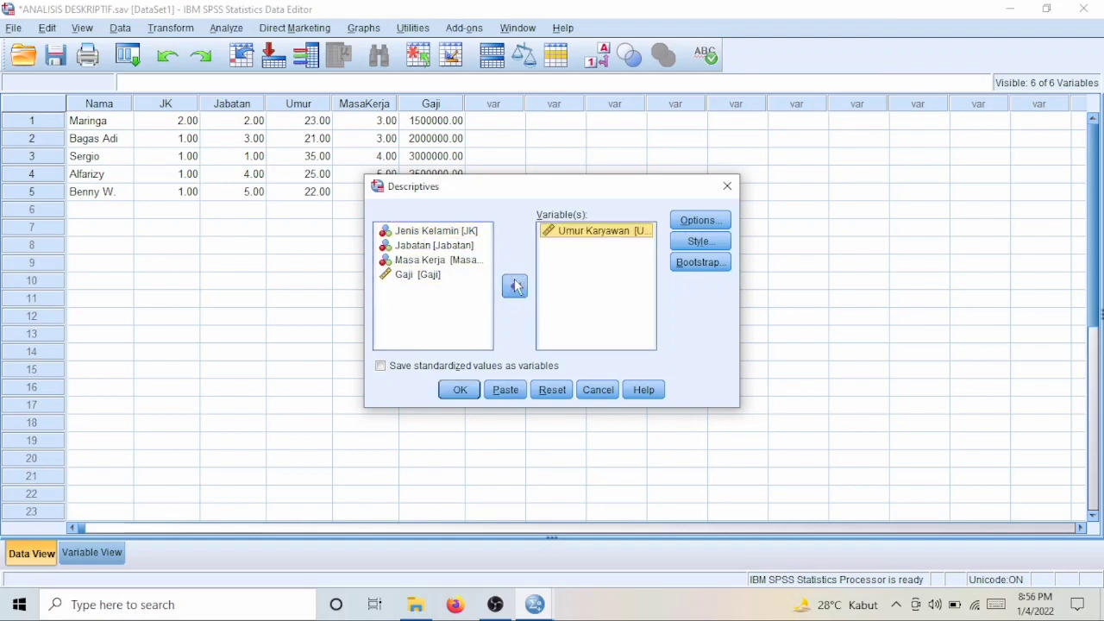
pyautogui.click(419, 262)
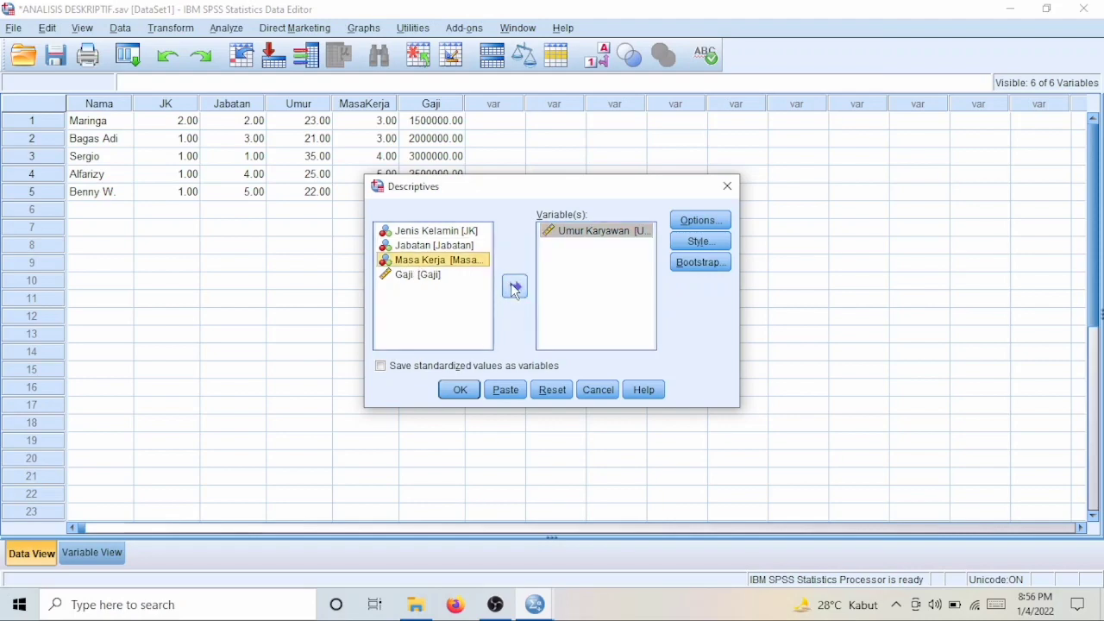
pyautogui.click(515, 286)
pyautogui.click(452, 265)
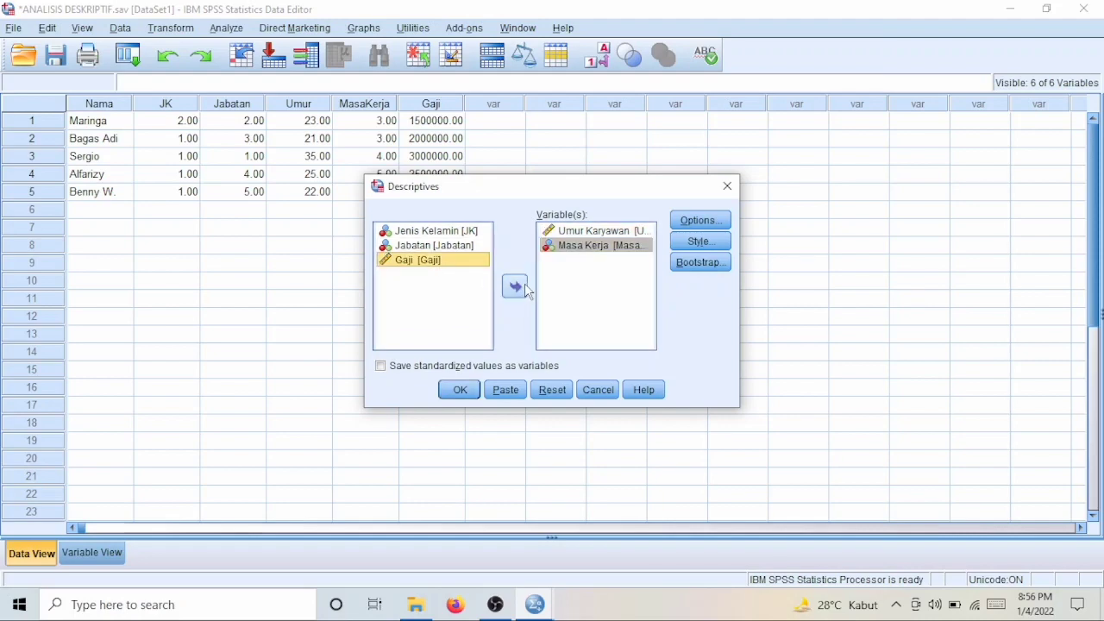
pyautogui.click(516, 287)
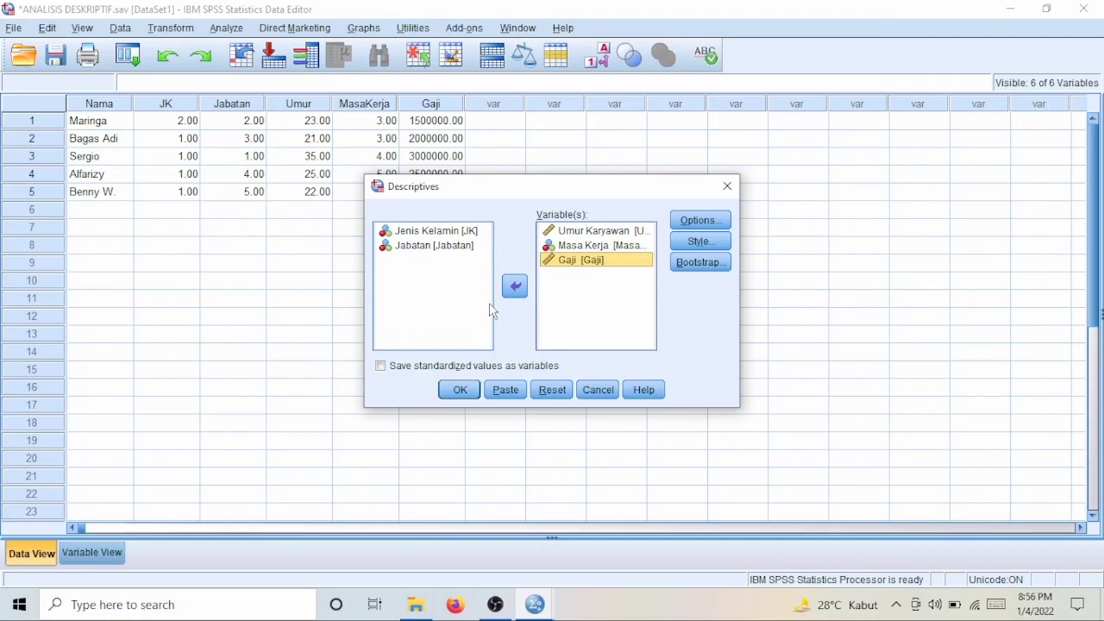
pyautogui.click(461, 392)
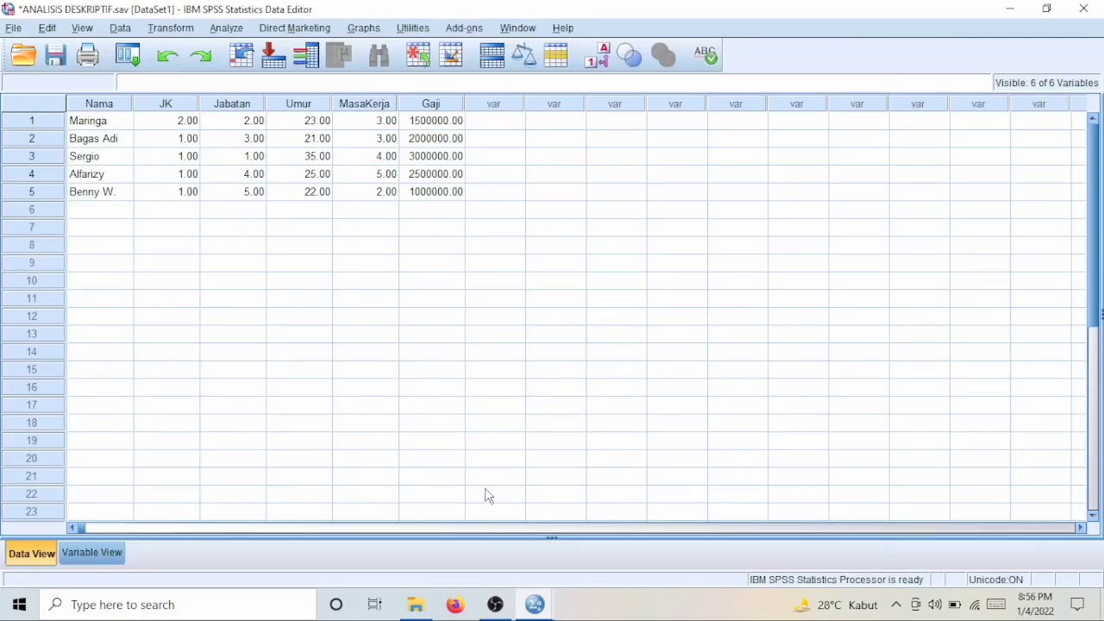
# Step: Bring up the output document and examine its Descriptive Statistics table
pyautogui.moveTo(535, 606)
pyautogui.click(411, 539)
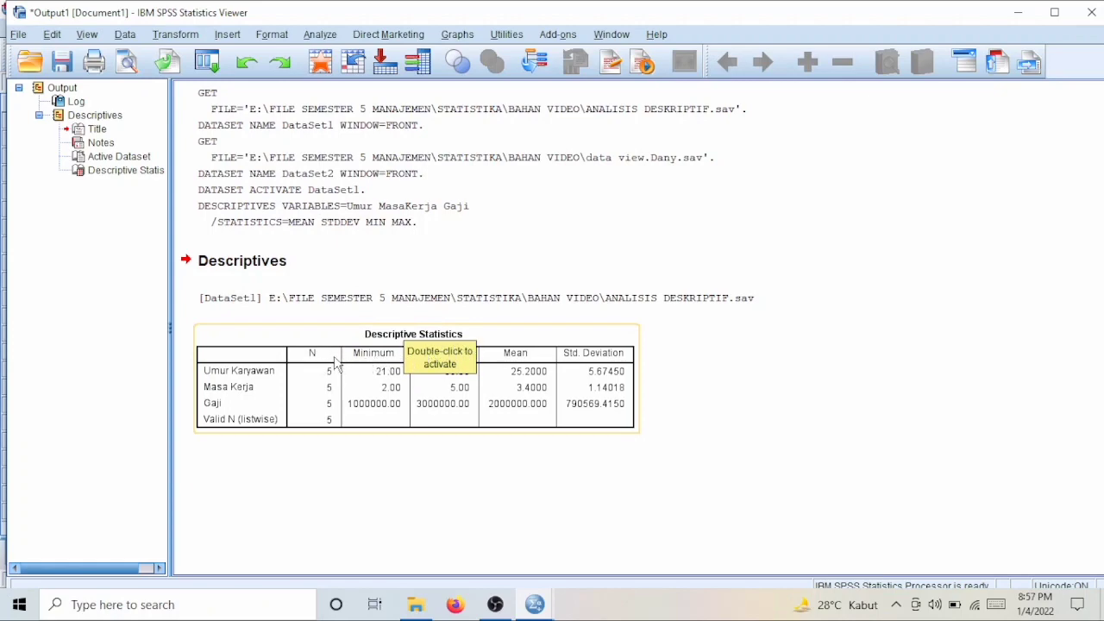
pyautogui.click(356, 361)
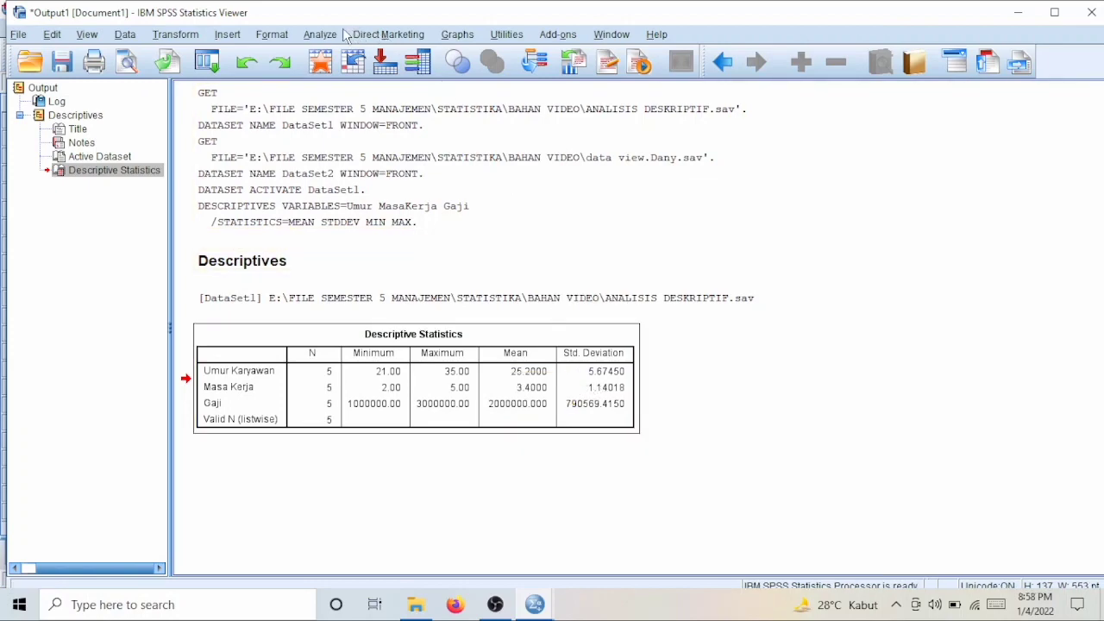
# Step: Run a Frequencies analysis with frequency tables on Jenis Kelamin and Jabatan, and examine the resulting tables
pyautogui.click(322, 34)
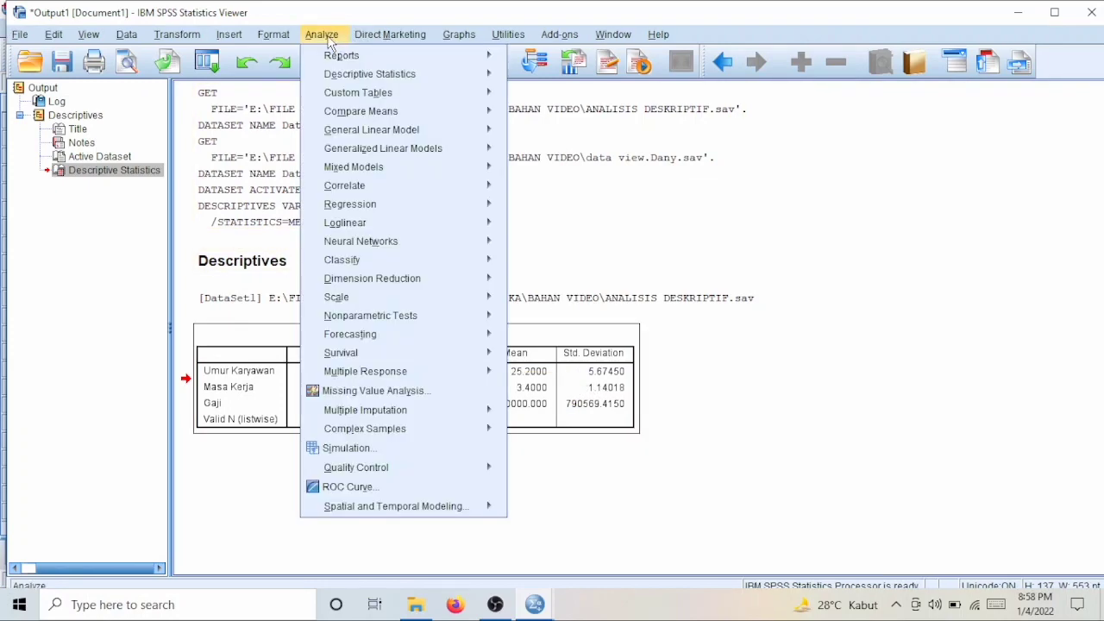
pyautogui.moveTo(371, 80)
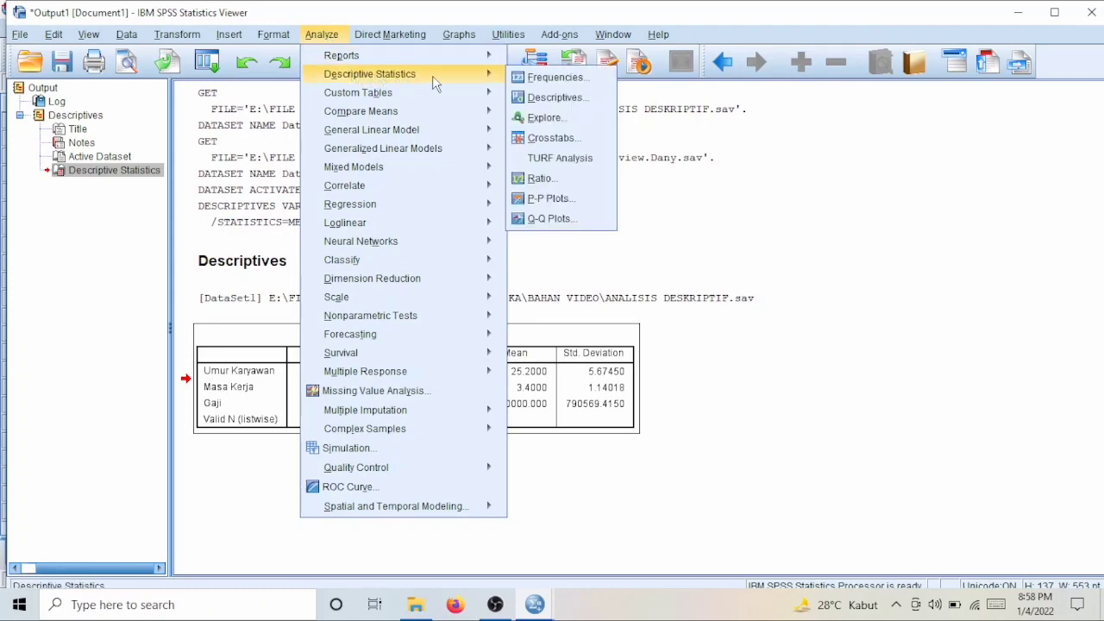
pyautogui.click(525, 82)
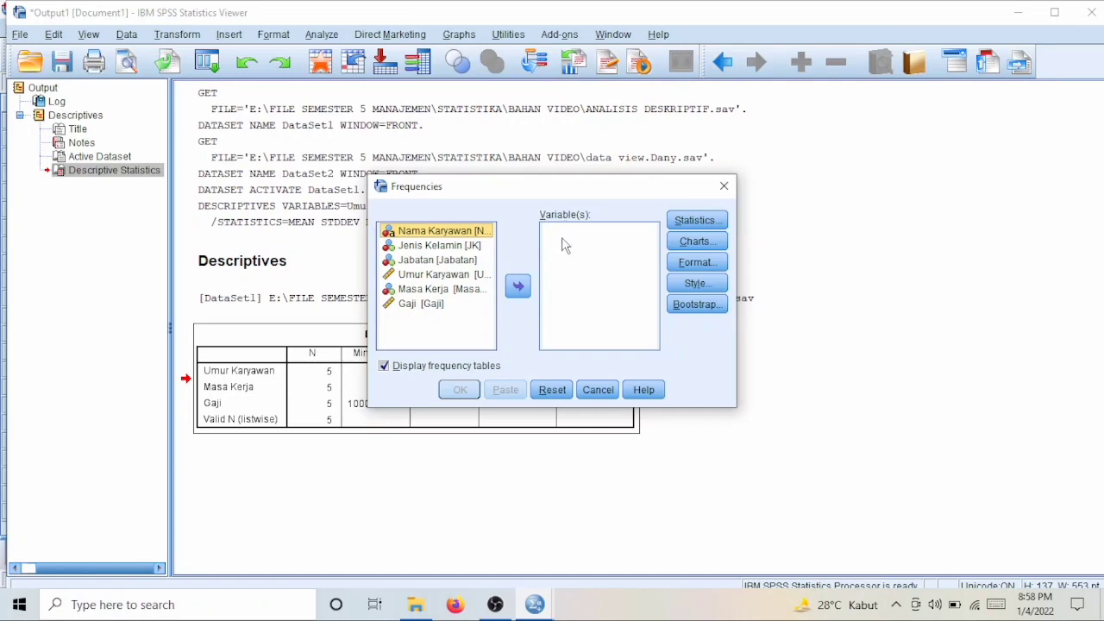
pyautogui.doubleClick(462, 246)
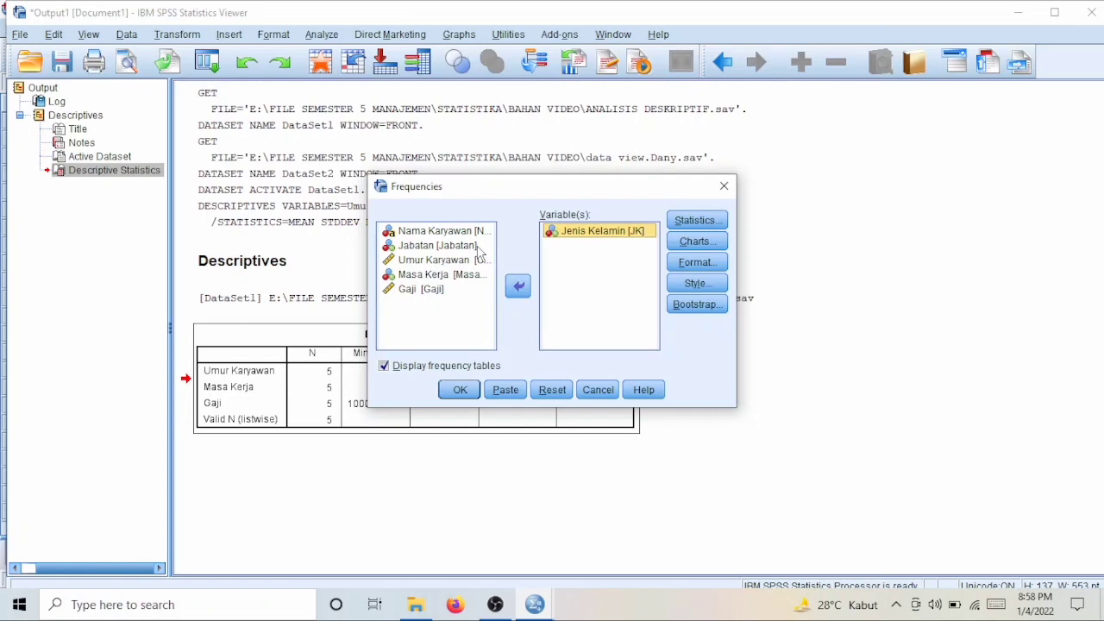
pyautogui.click(479, 247)
pyautogui.click(518, 288)
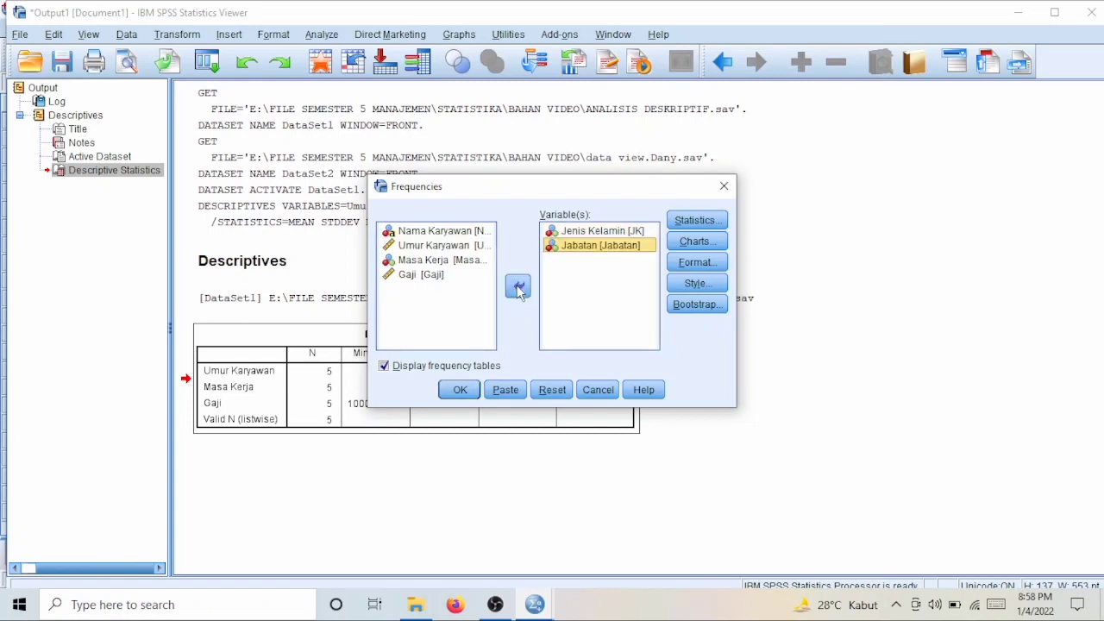
pyautogui.click(447, 391)
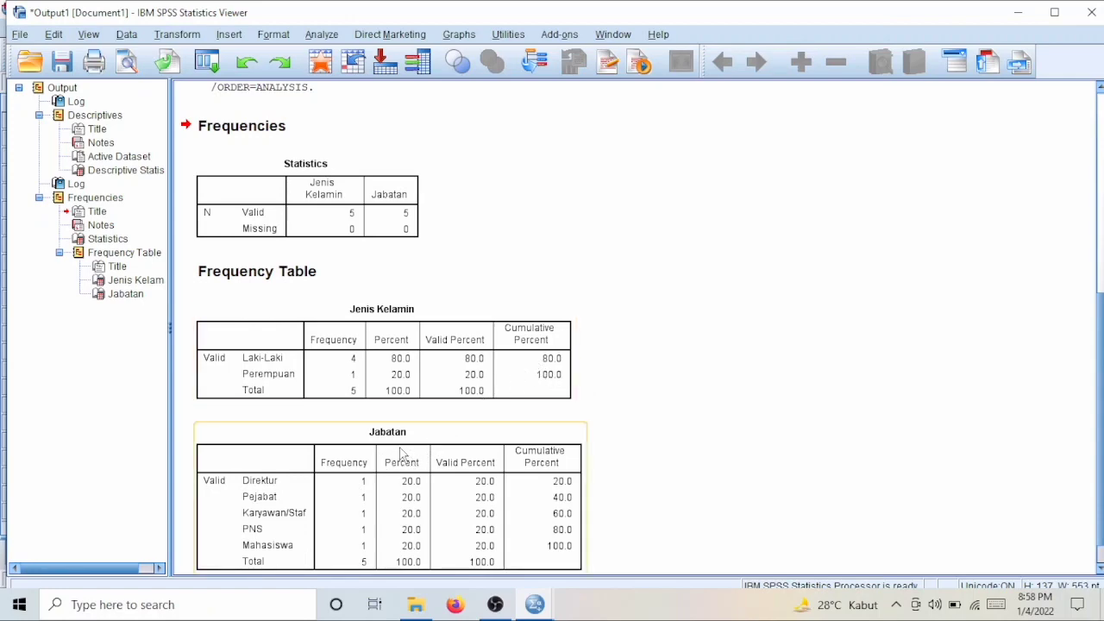
pyautogui.scroll(-1, 366, 481)
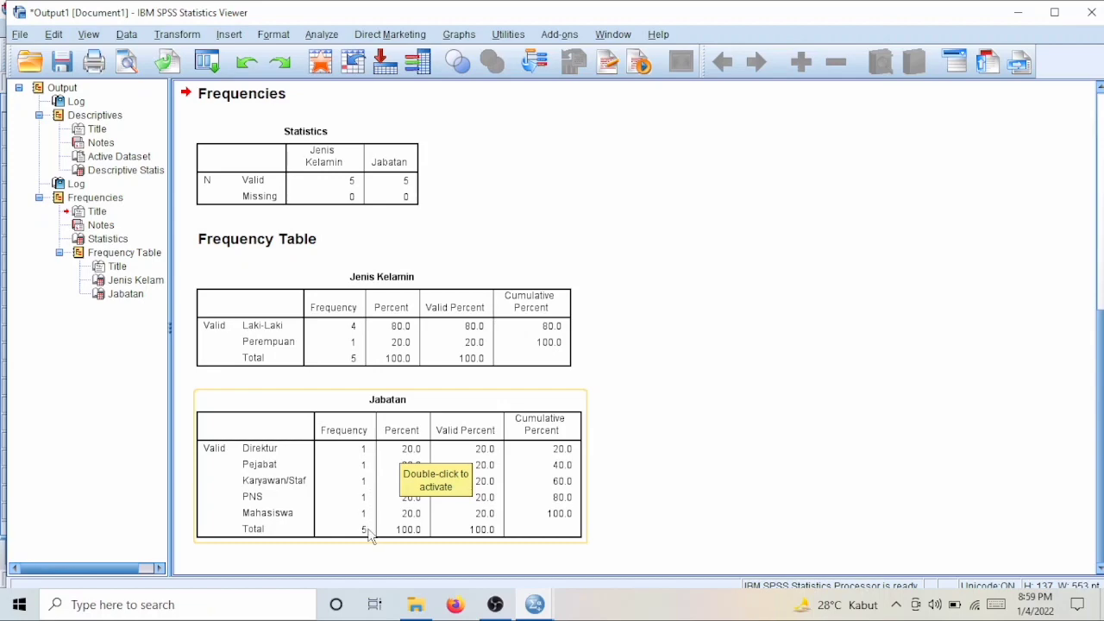
pyautogui.click(408, 453)
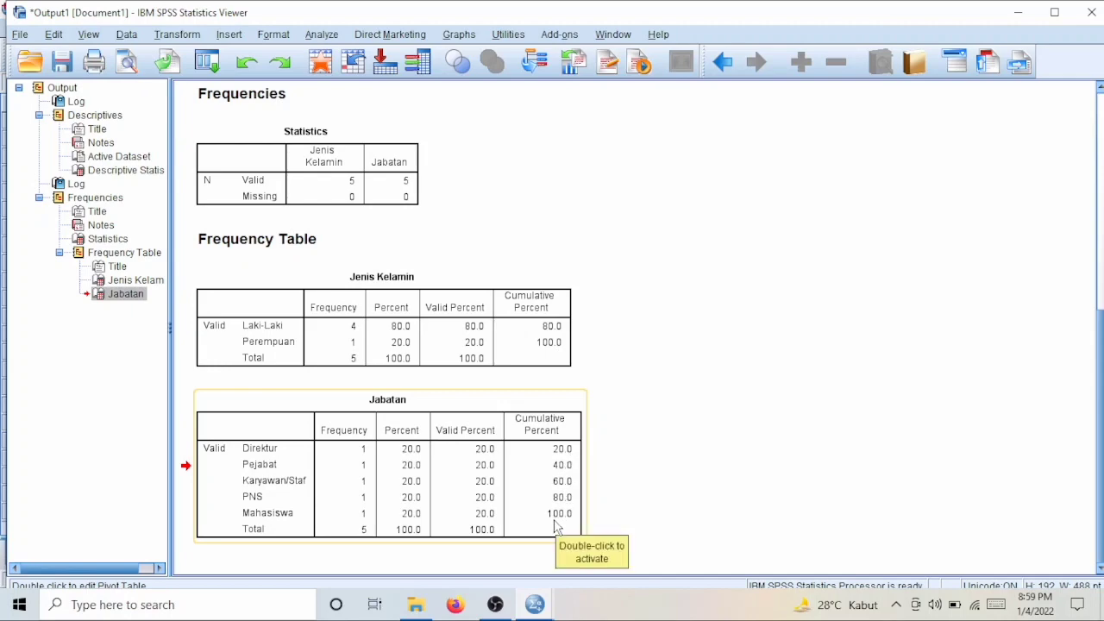
# Step: Bring up DataSet2 and change the label of variable x2 to "budaya inovasi"
pyautogui.moveTo(535, 604)
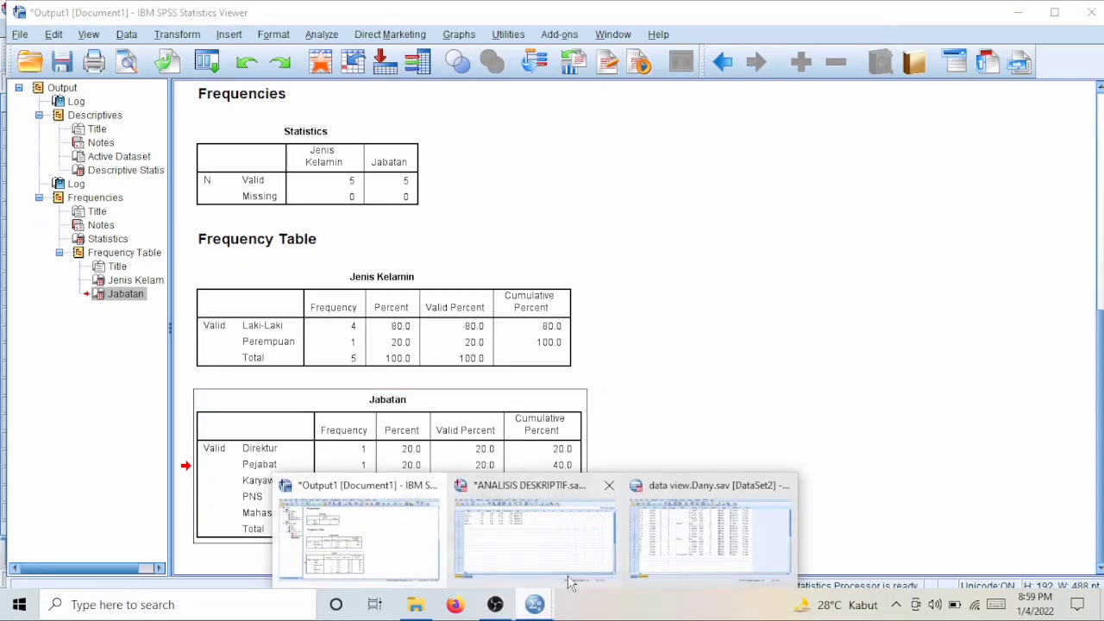
pyautogui.click(657, 540)
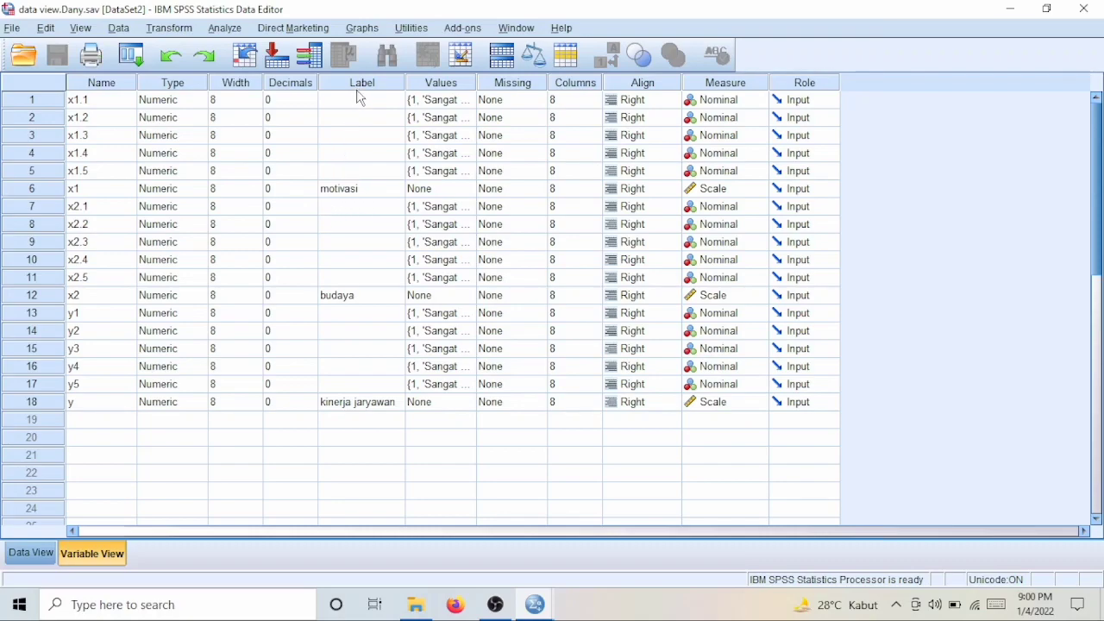
pyautogui.click(346, 299)
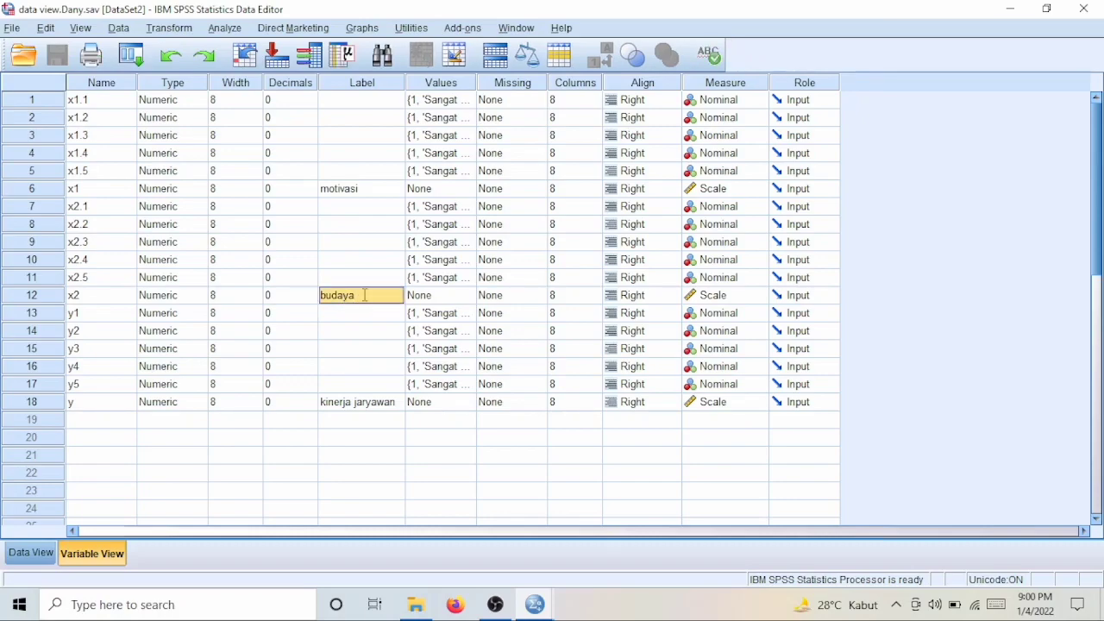
pyautogui.doubleClick(365, 295)
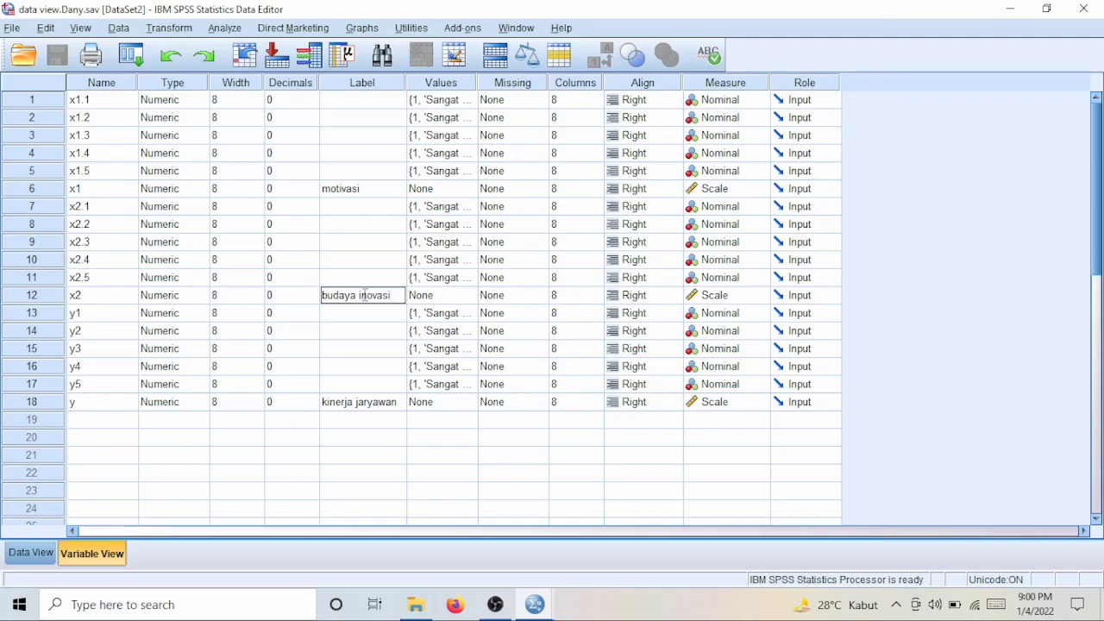
pyautogui.click(121, 402)
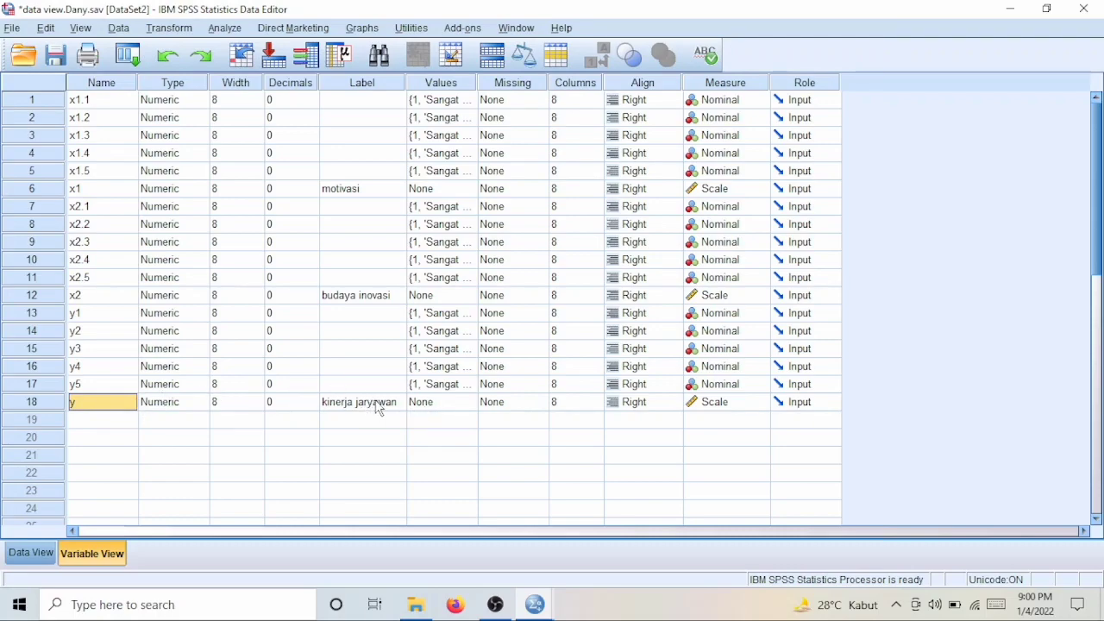
# Step: Examine the value labels defined for variable x1.1 and keep them as they are
pyautogui.click(447, 106)
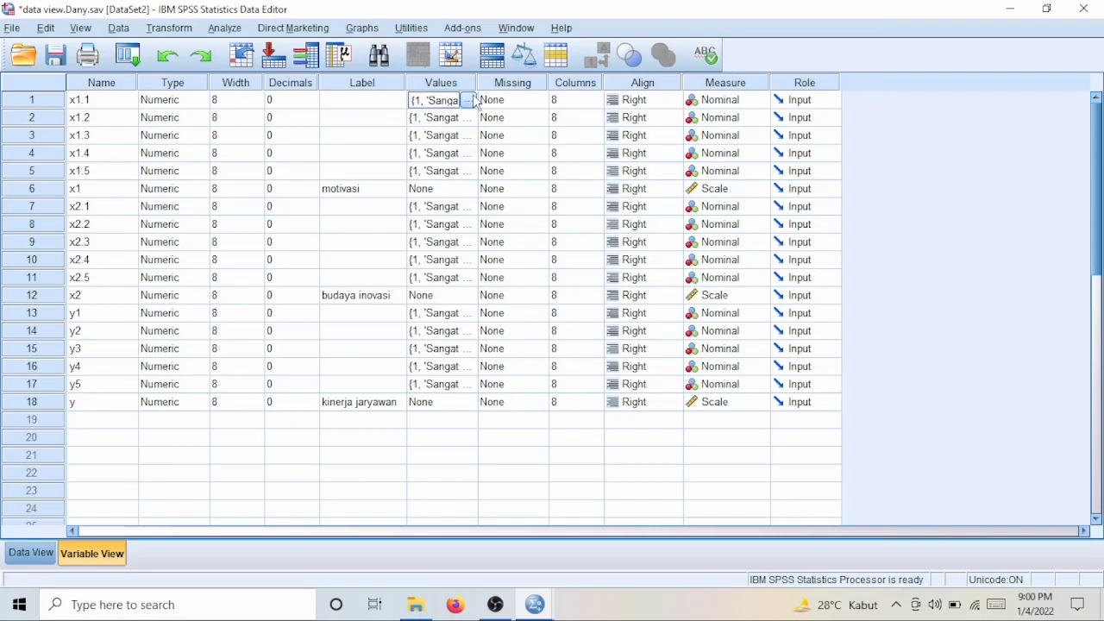
pyautogui.click(474, 100)
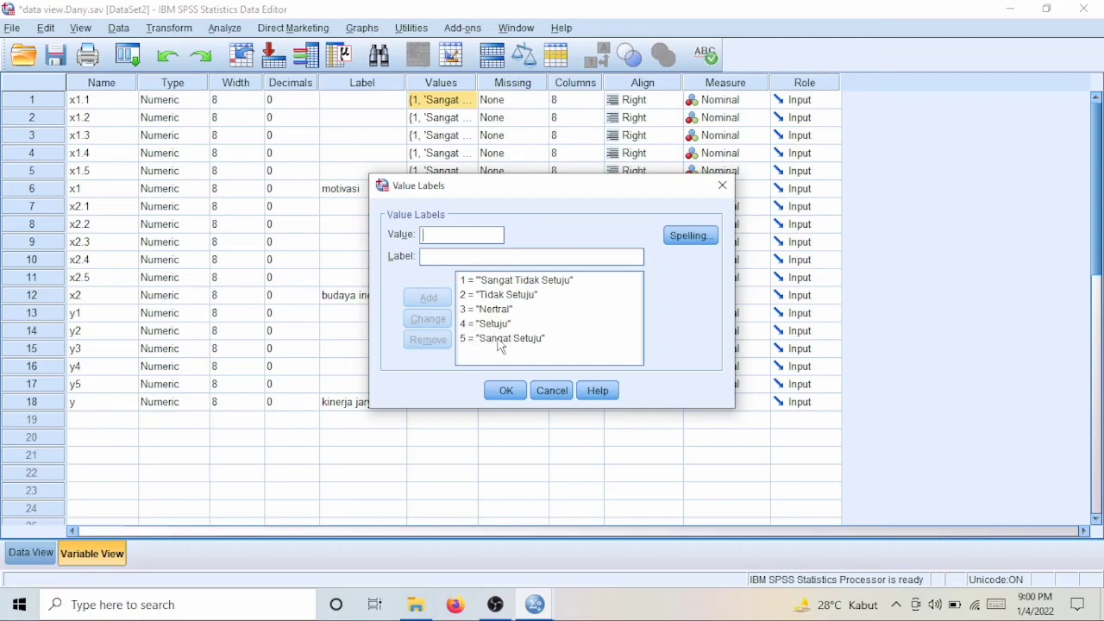
pyautogui.click(506, 392)
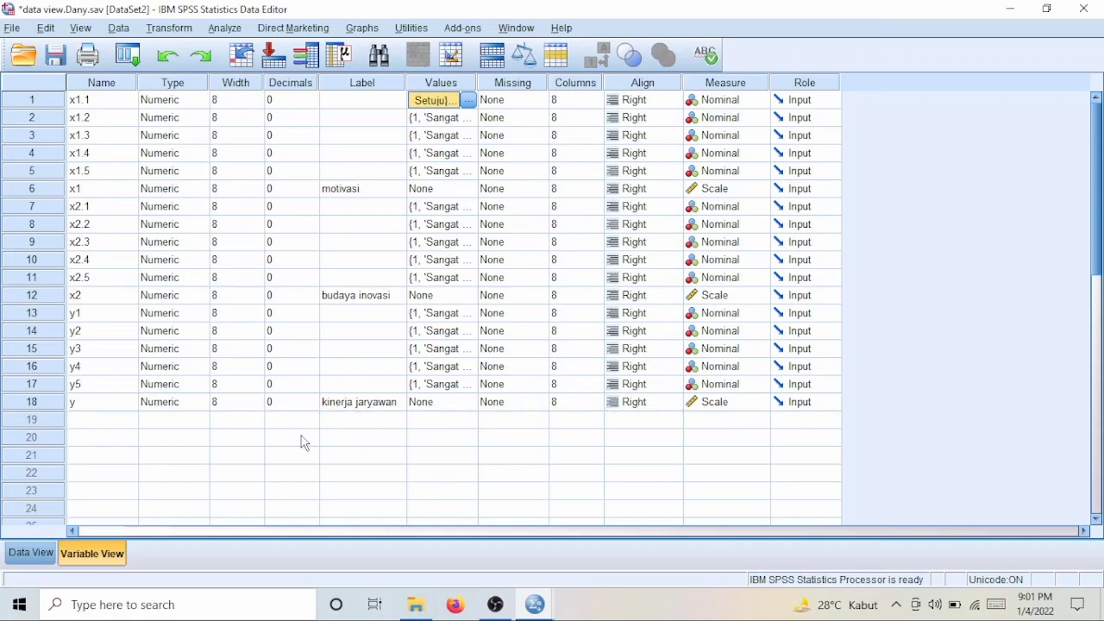
# Step: Display the data records of DataSet2 and look through all respondents' answers
pyautogui.click(40, 554)
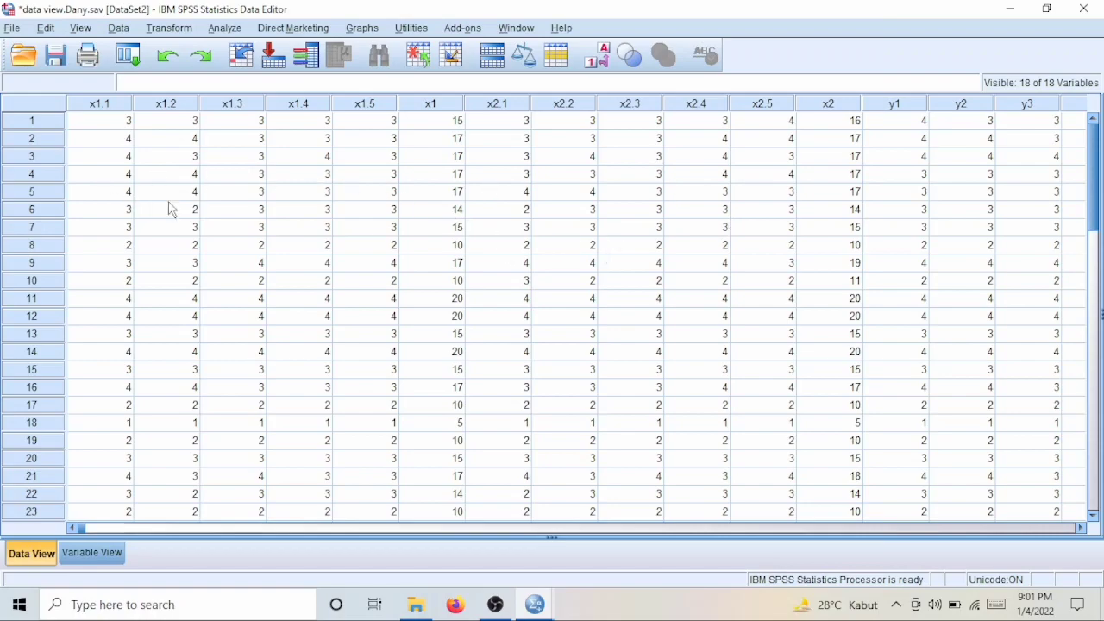
pyautogui.scroll(-7, 222, 252)
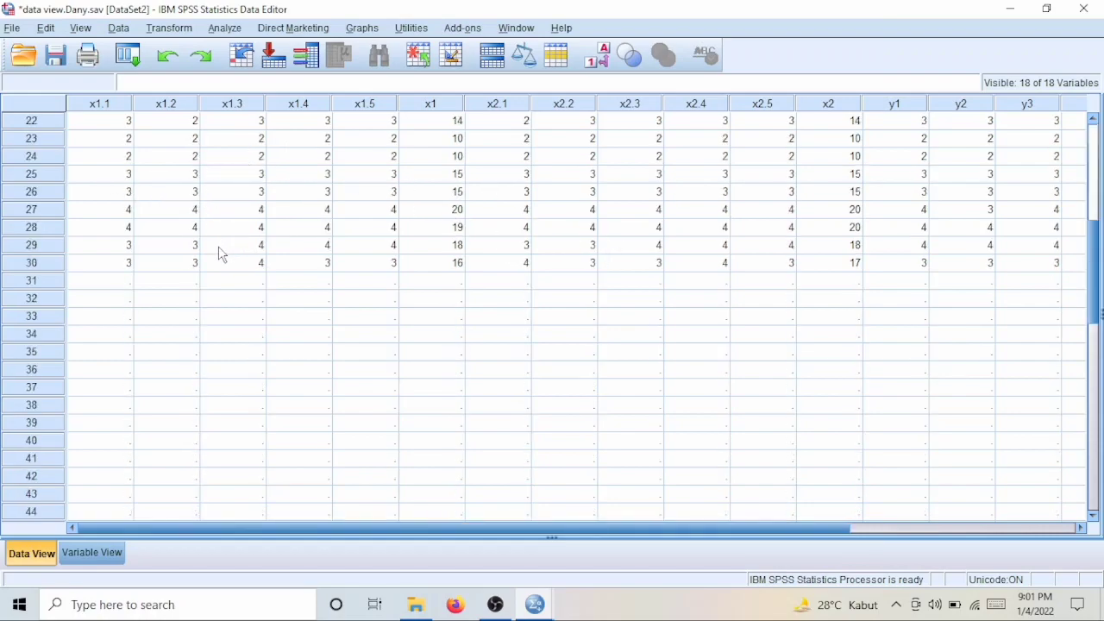
pyautogui.scroll(7, 219, 251)
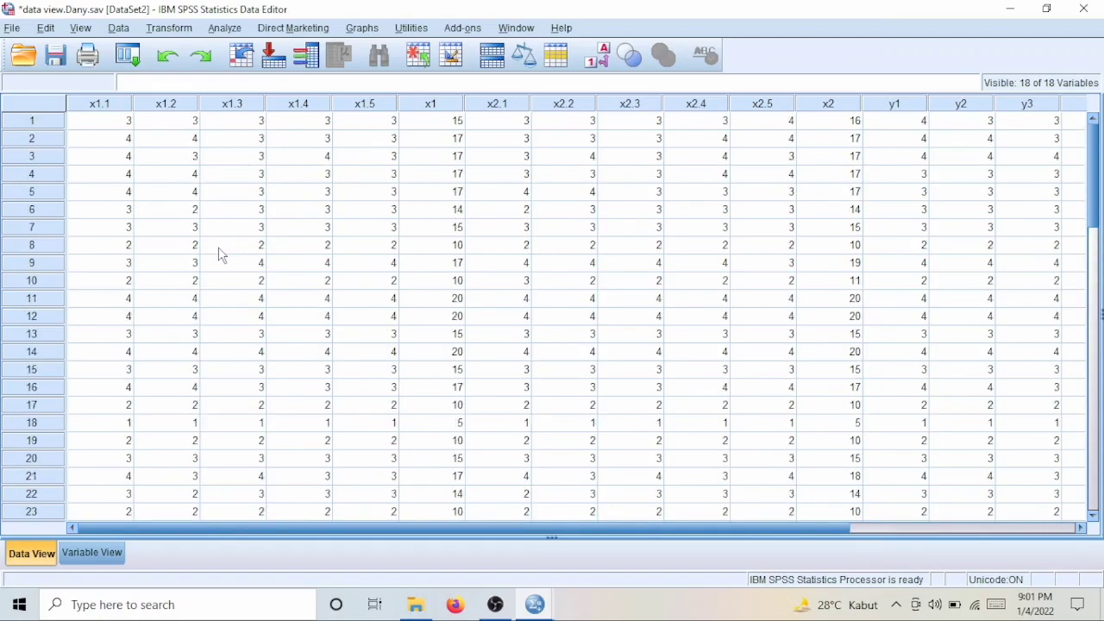
# Step: Set up a Bivariate Correlations analysis with x1.1, x1.2, x1.3, x1.4, x1.5 and motivasi [x1] as its variables
pyautogui.click(226, 29)
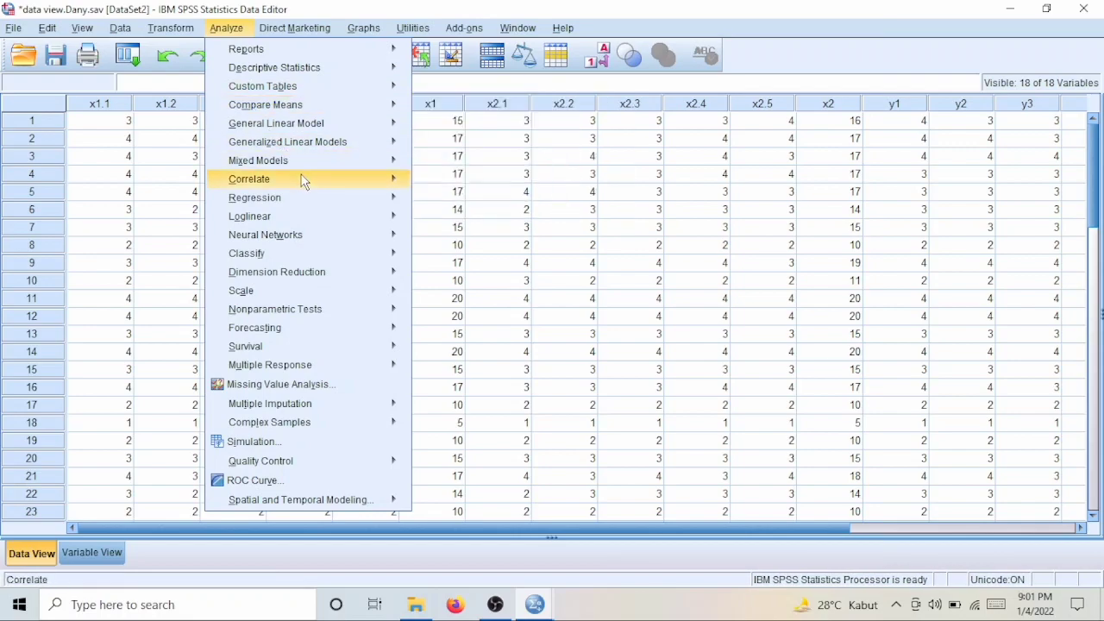
pyautogui.moveTo(308, 198)
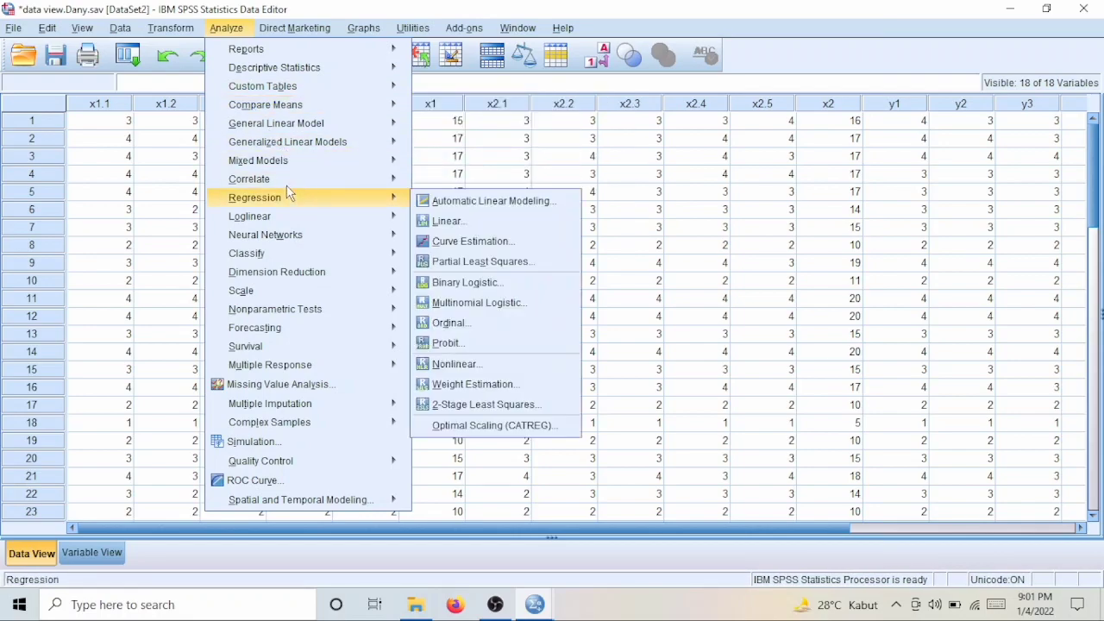
pyautogui.moveTo(282, 176)
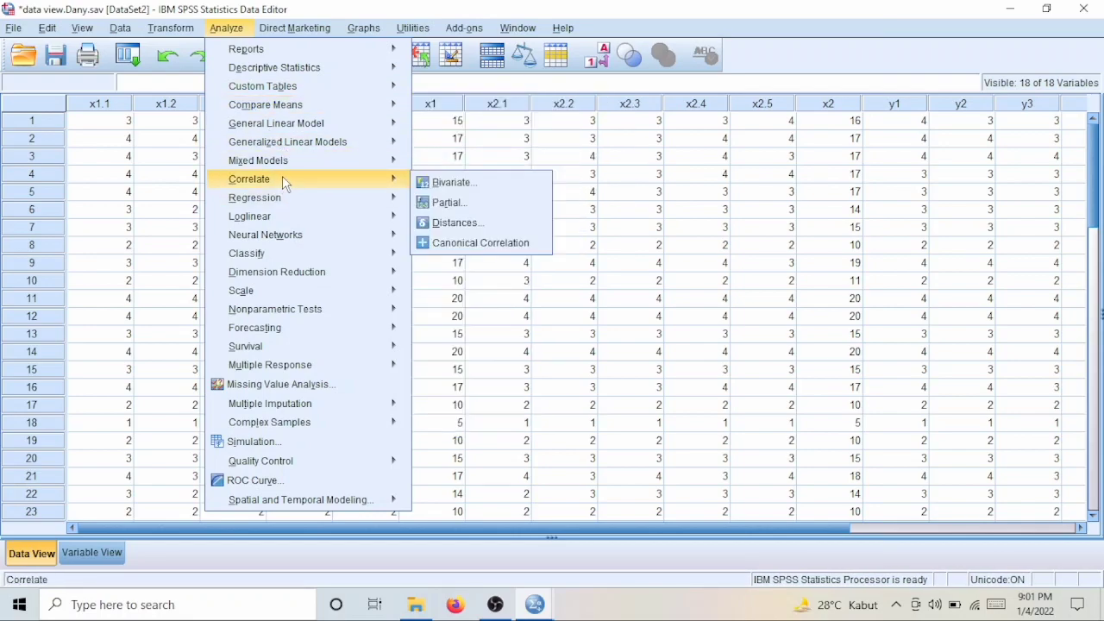
pyautogui.click(425, 184)
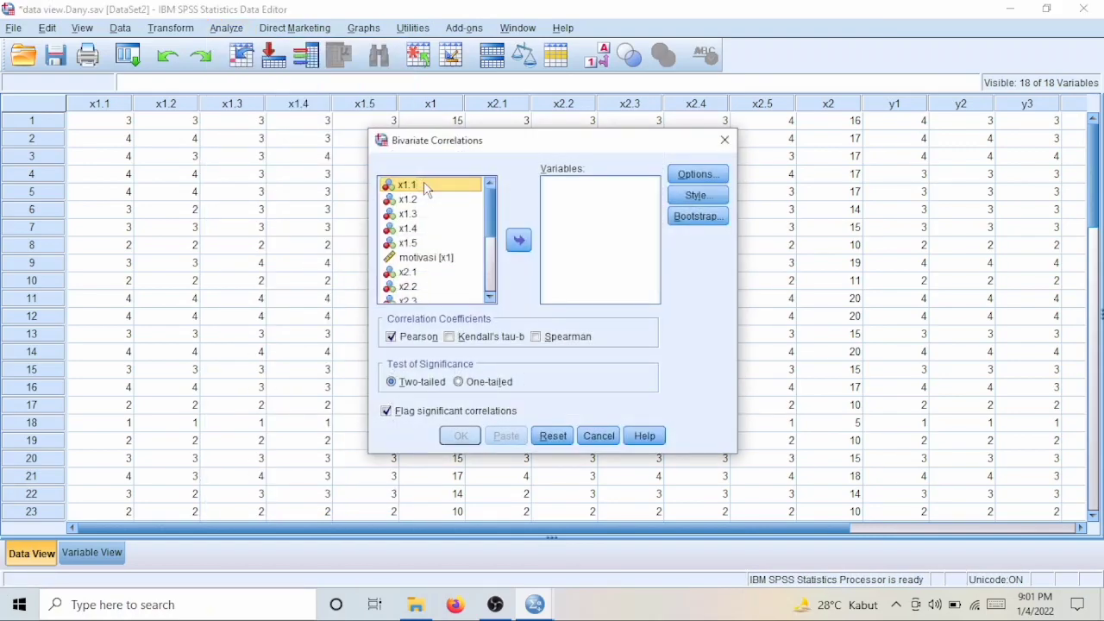
pyautogui.click(518, 240)
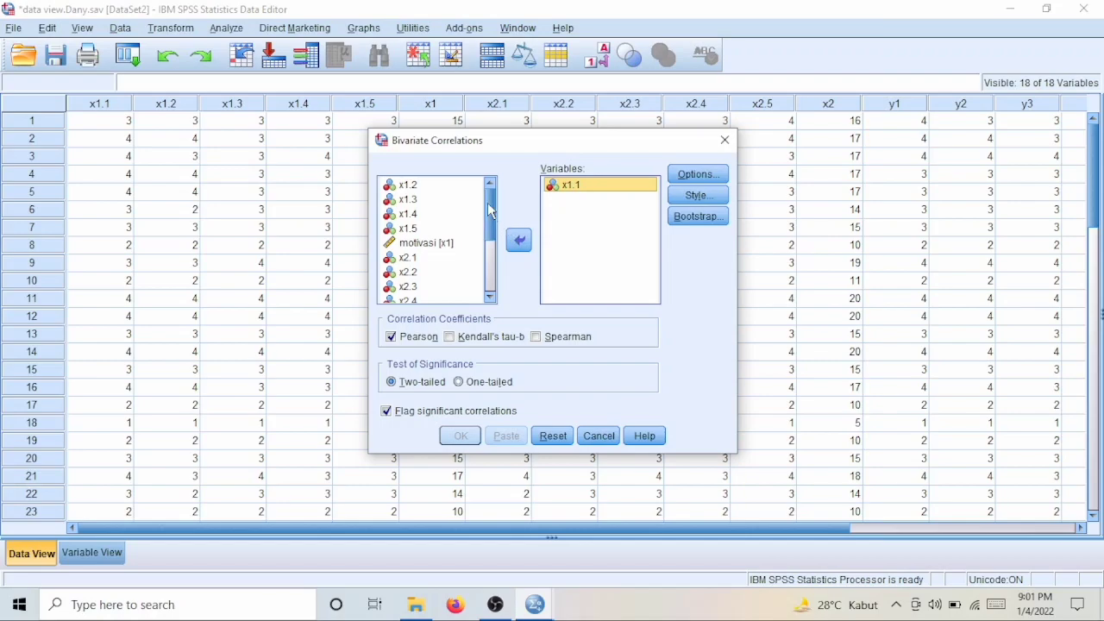
pyautogui.click(447, 186)
pyautogui.click(518, 239)
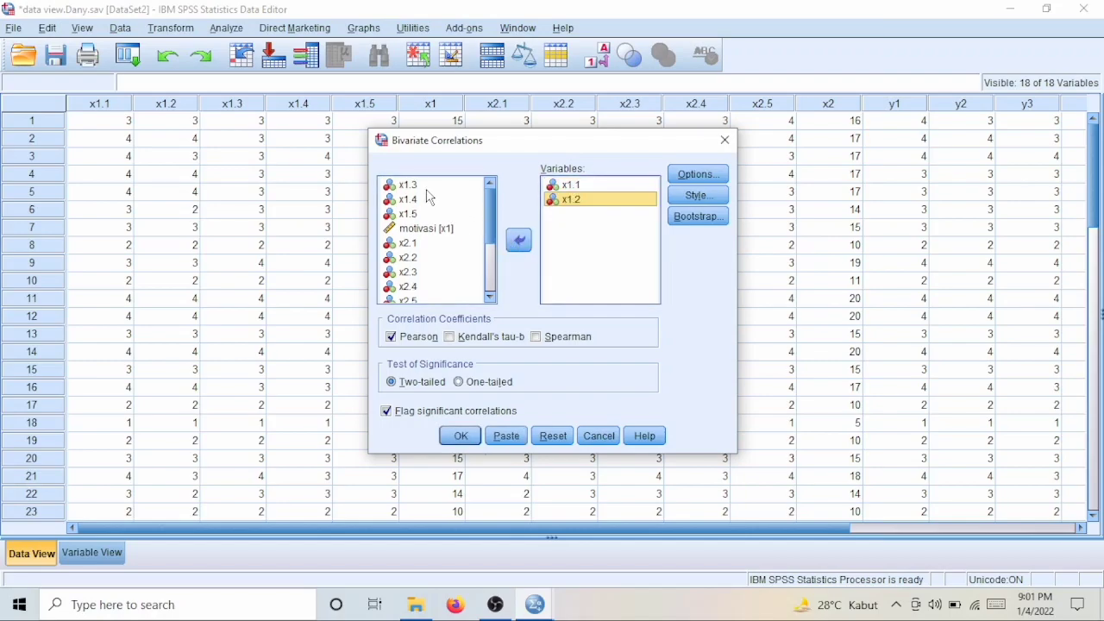
pyautogui.click(426, 186)
pyautogui.click(518, 240)
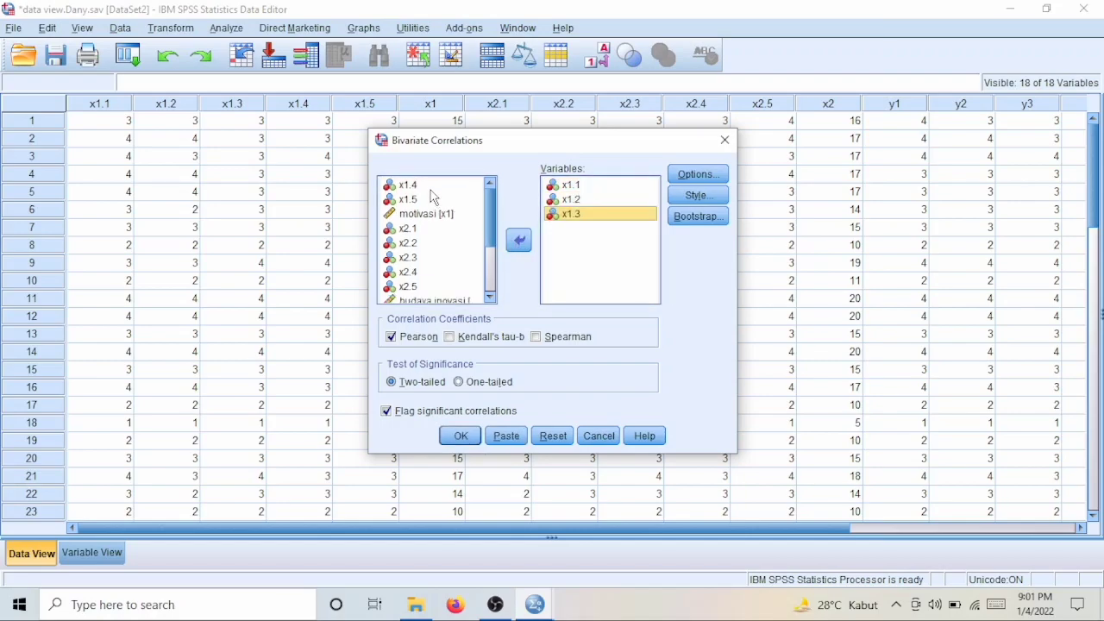
pyautogui.click(431, 186)
pyautogui.click(519, 240)
pyautogui.click(427, 185)
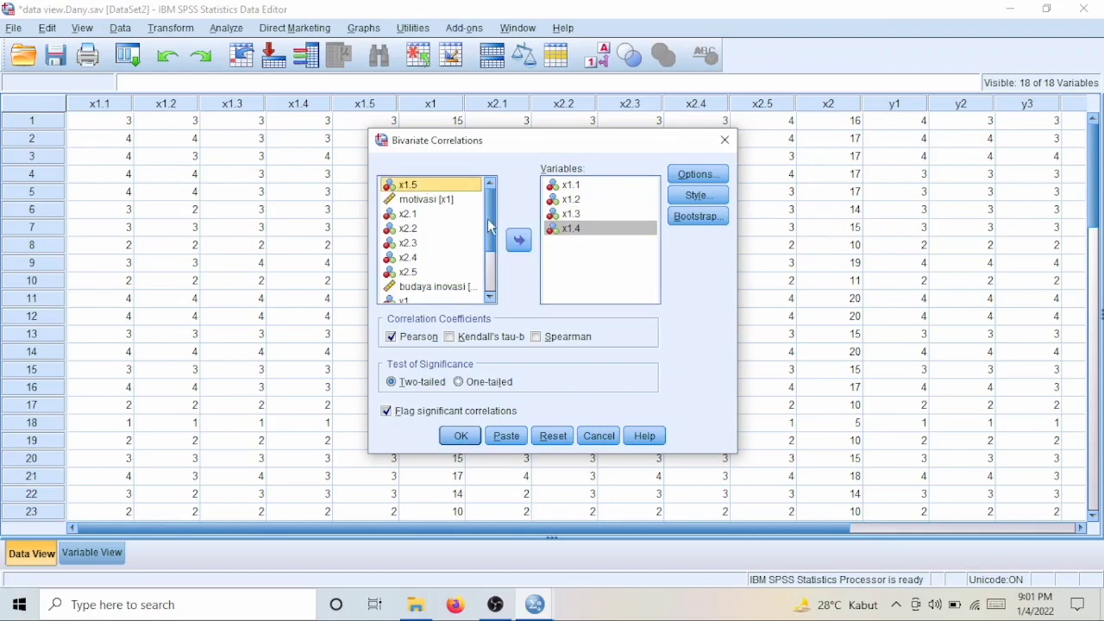
pyautogui.click(518, 240)
pyautogui.click(447, 186)
pyautogui.click(519, 240)
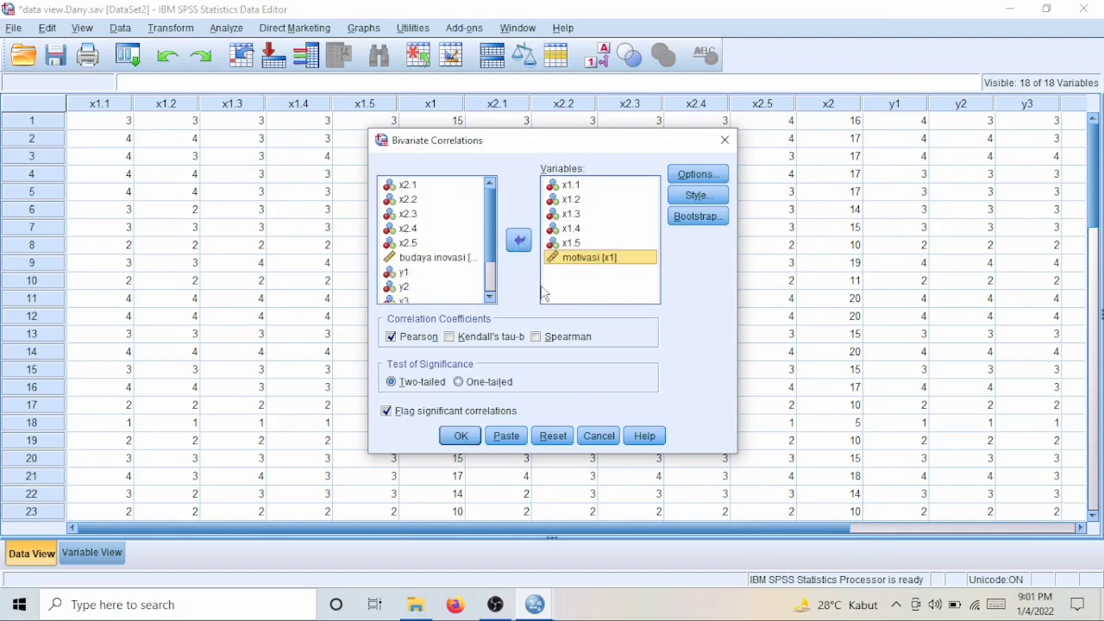
# Step: Run the bivariate correlation analysis and examine the Correlations table in the output document
pyautogui.click(462, 436)
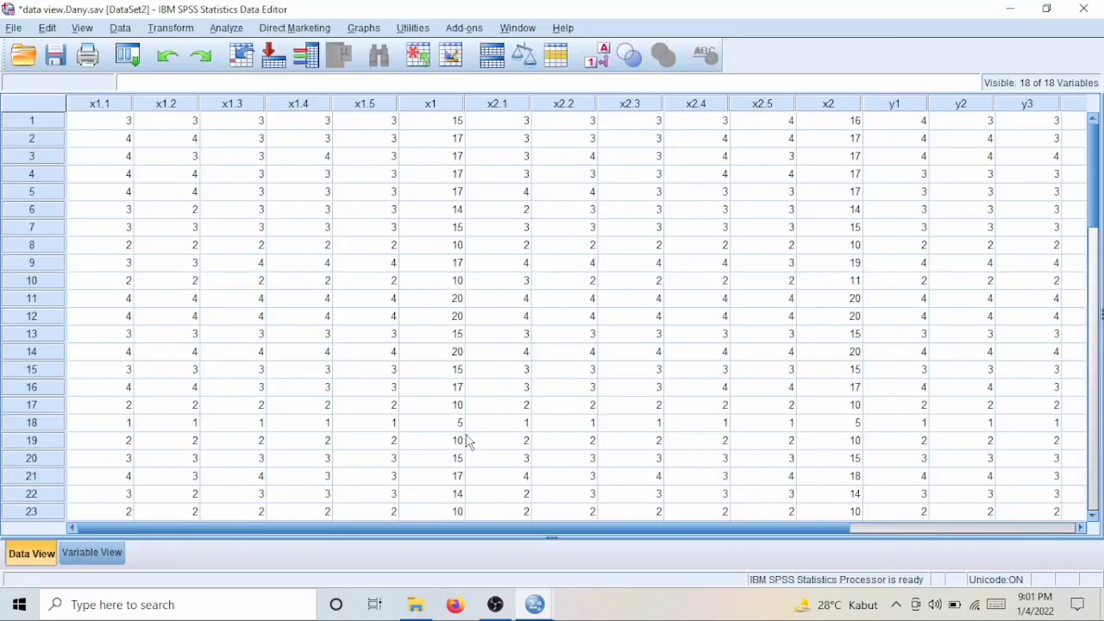
pyautogui.moveTo(538, 611)
pyautogui.click(389, 521)
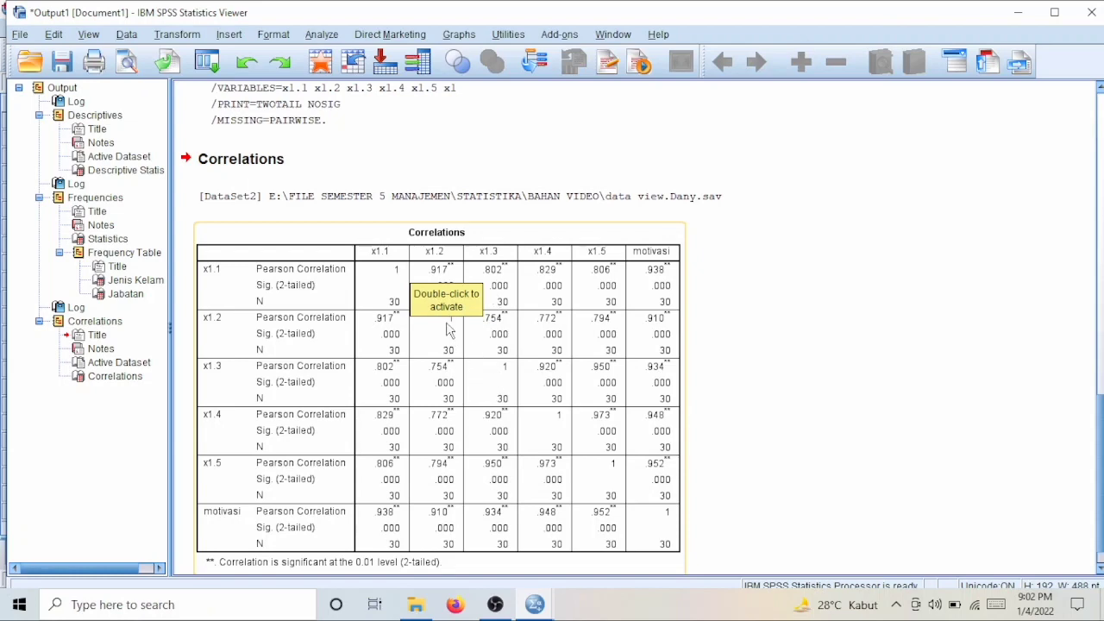
pyautogui.scroll(-1, 353, 201)
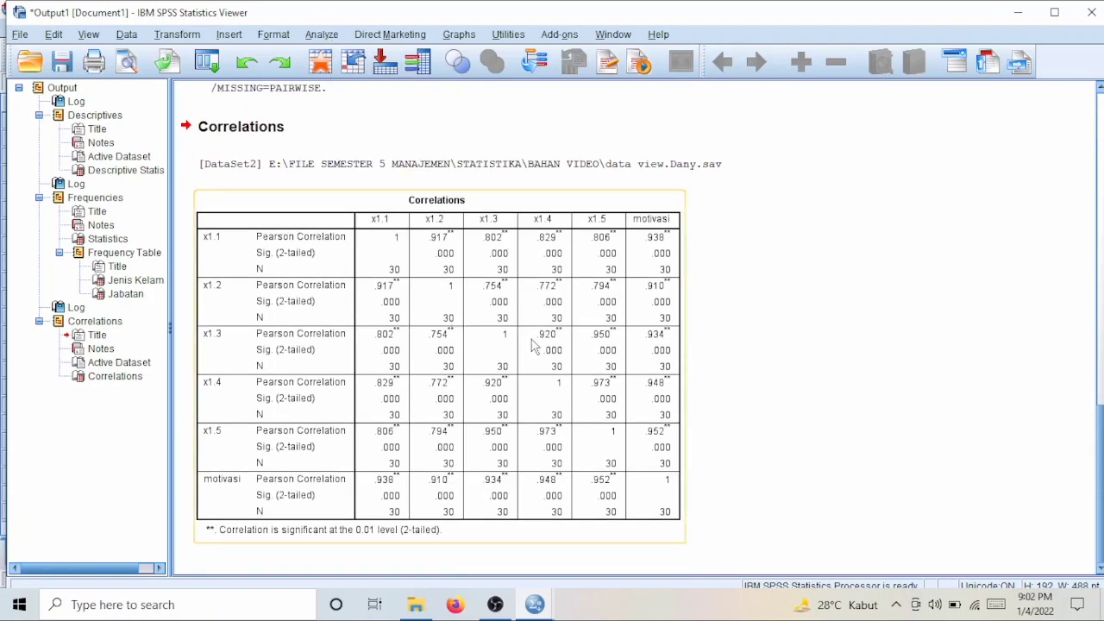
# Step: Generate the command syntax for the bivariate correlation of x1.1 through x1.5 and motivasi [x1]
pyautogui.click(321, 33)
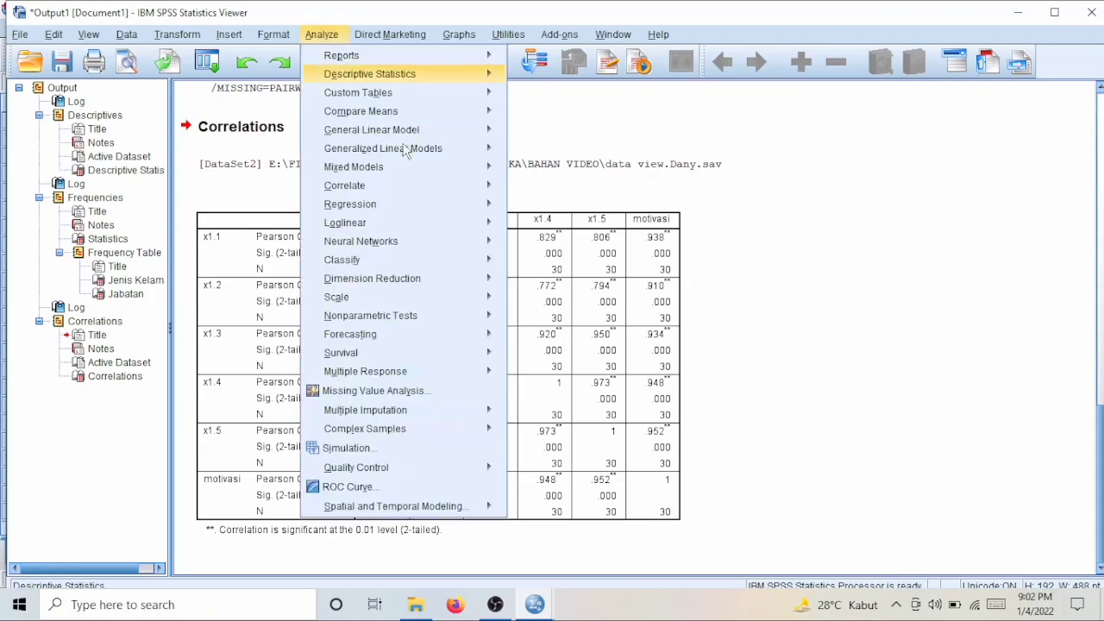
pyautogui.moveTo(448, 188)
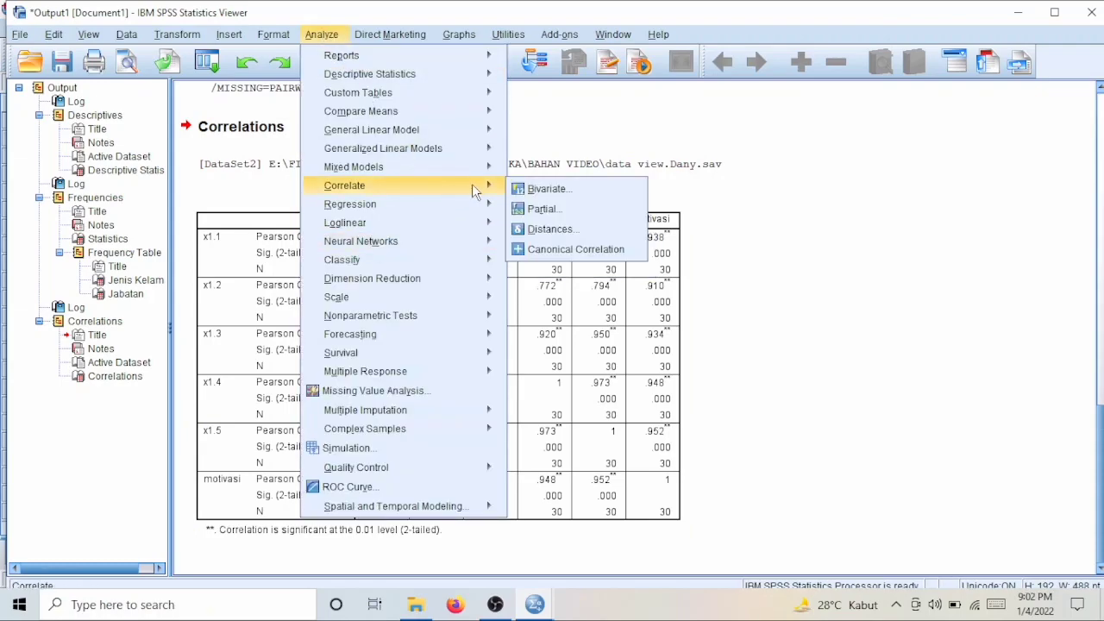
pyautogui.click(522, 189)
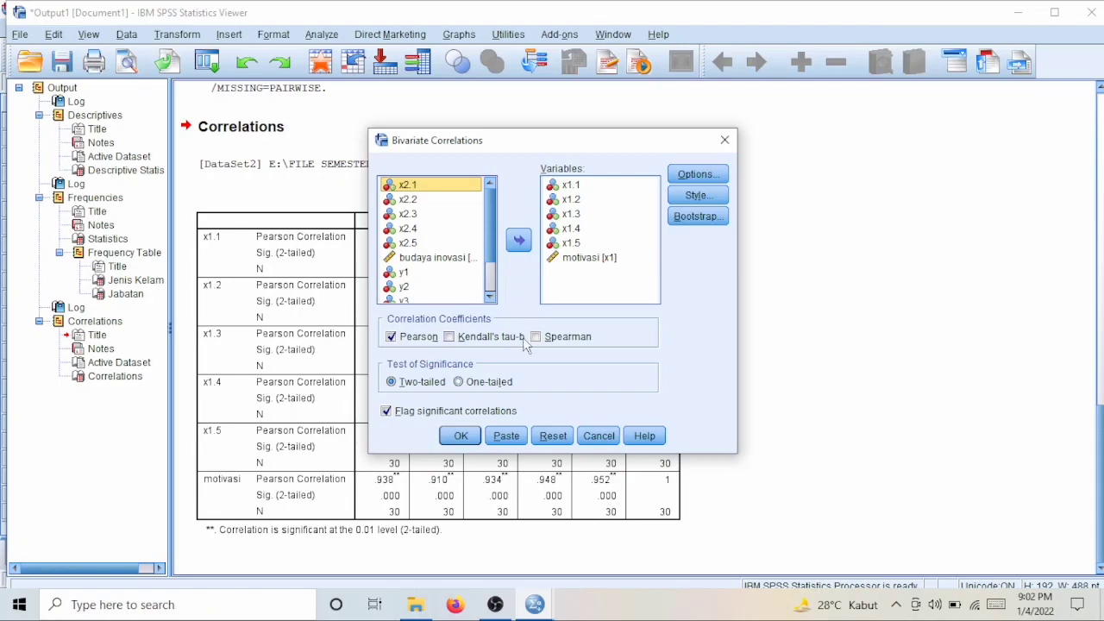
pyautogui.click(497, 438)
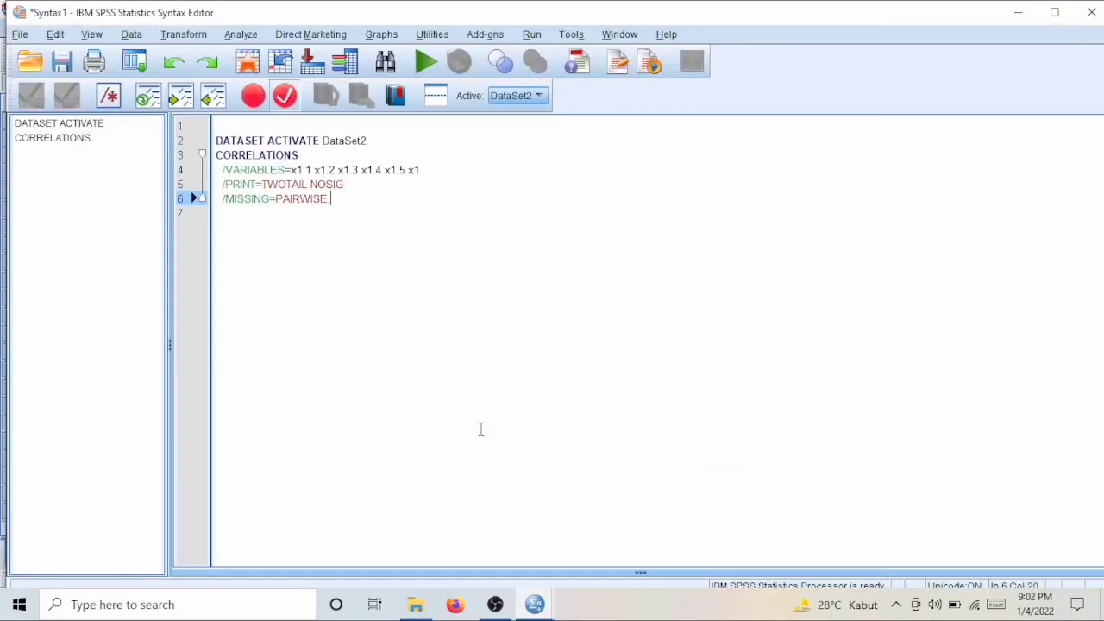
# Step: Insert the keyword "with" between x1.5 and x1 in the VARIABLES line, run the syntax and examine the resulting Correlations table
pyautogui.click(409, 170)
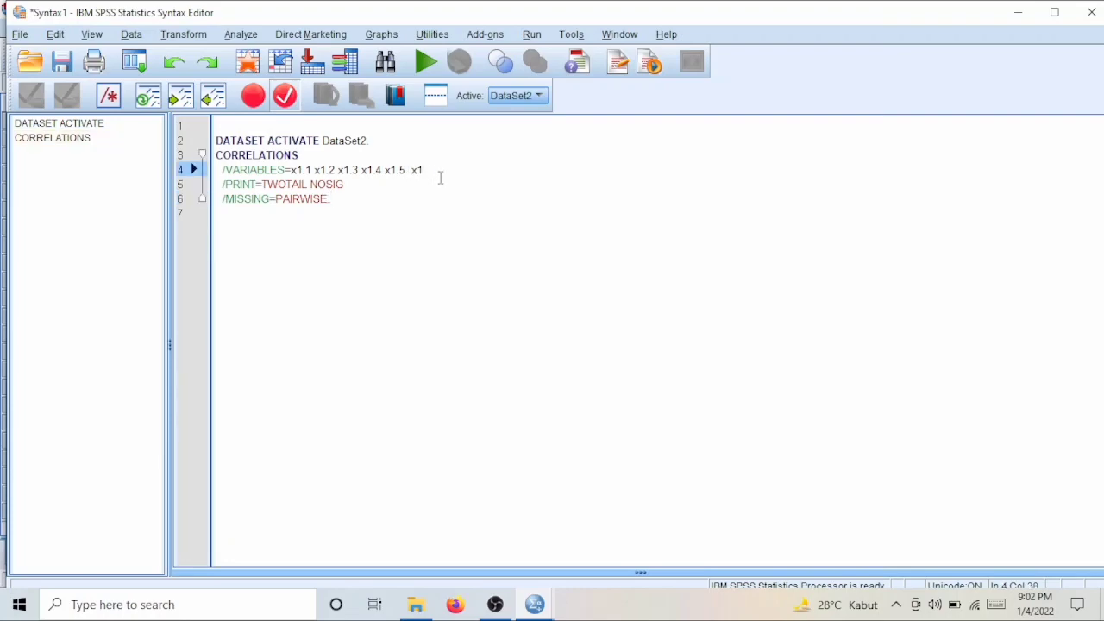
pyautogui.write('wi')
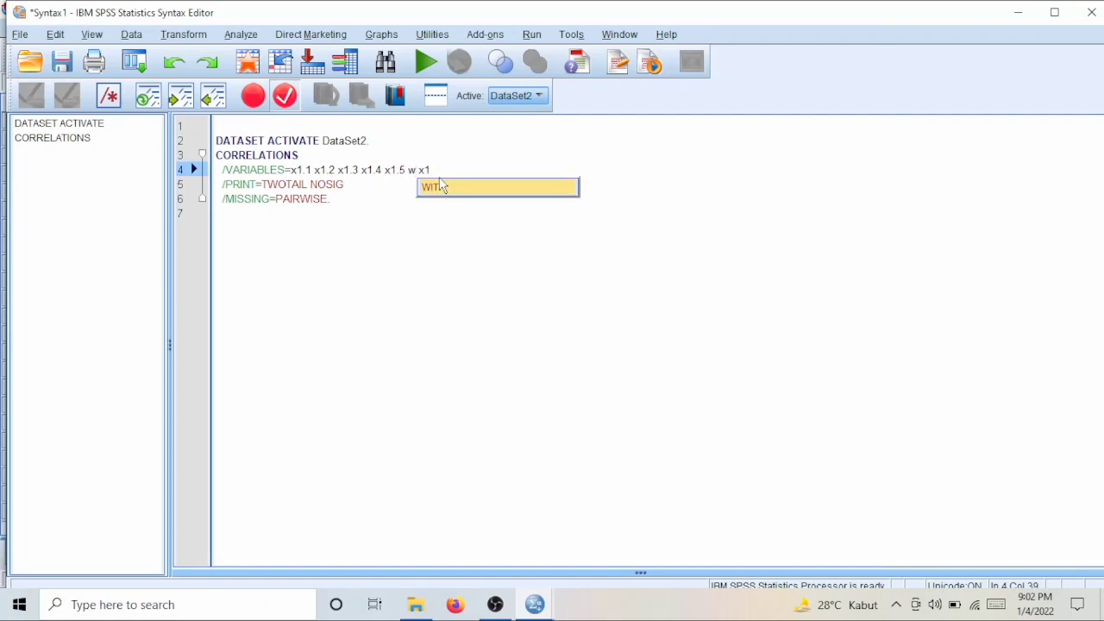
pyautogui.write('th')
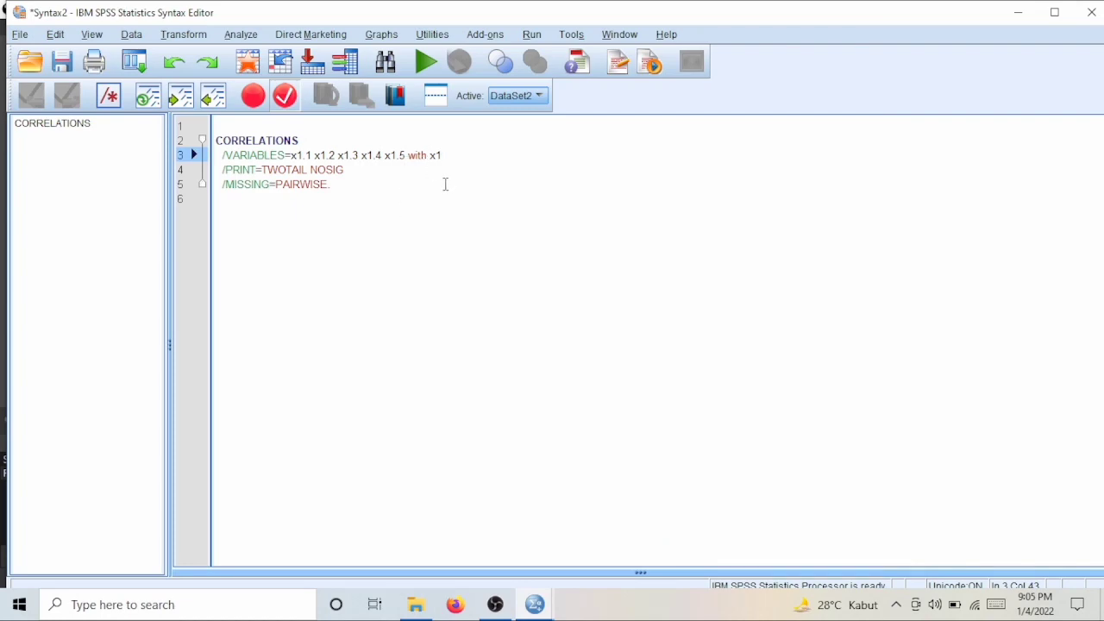
pyautogui.click(427, 63)
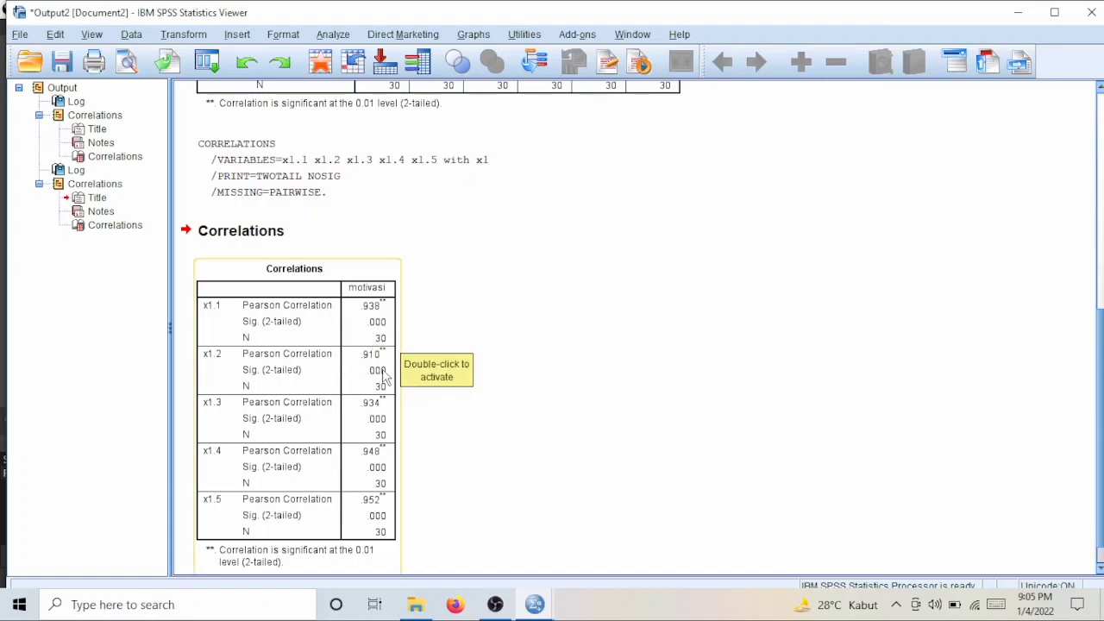
pyautogui.scroll(-1, 357, 345)
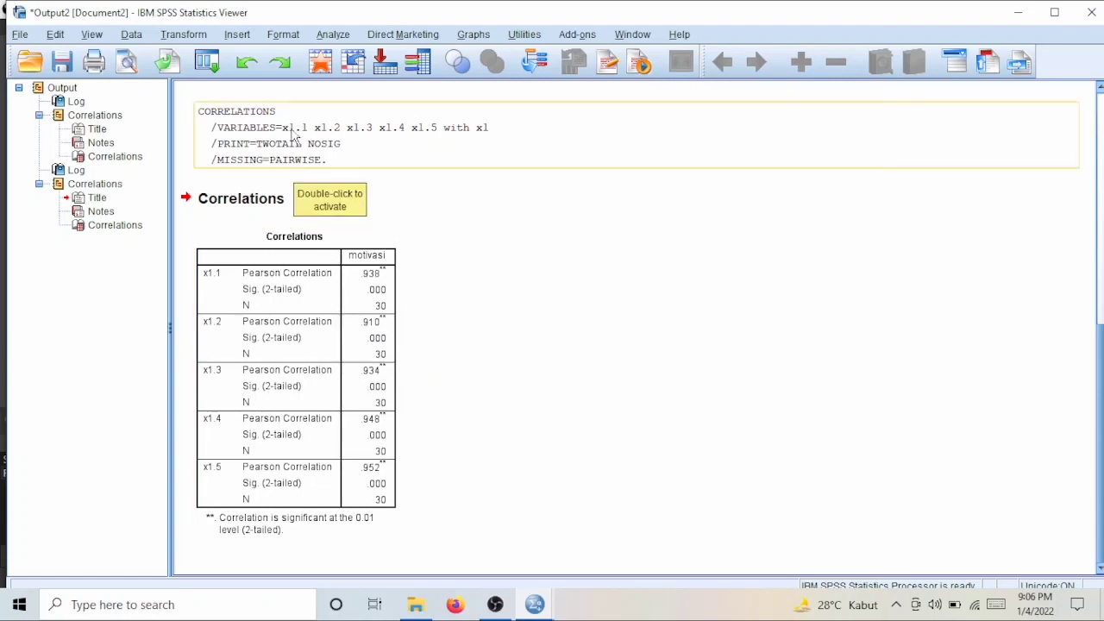
# Step: Set up a Reliability Analysis with x1.1, x1.2, x1.3, x1.4 and x1.5 as its items
pyautogui.click(333, 36)
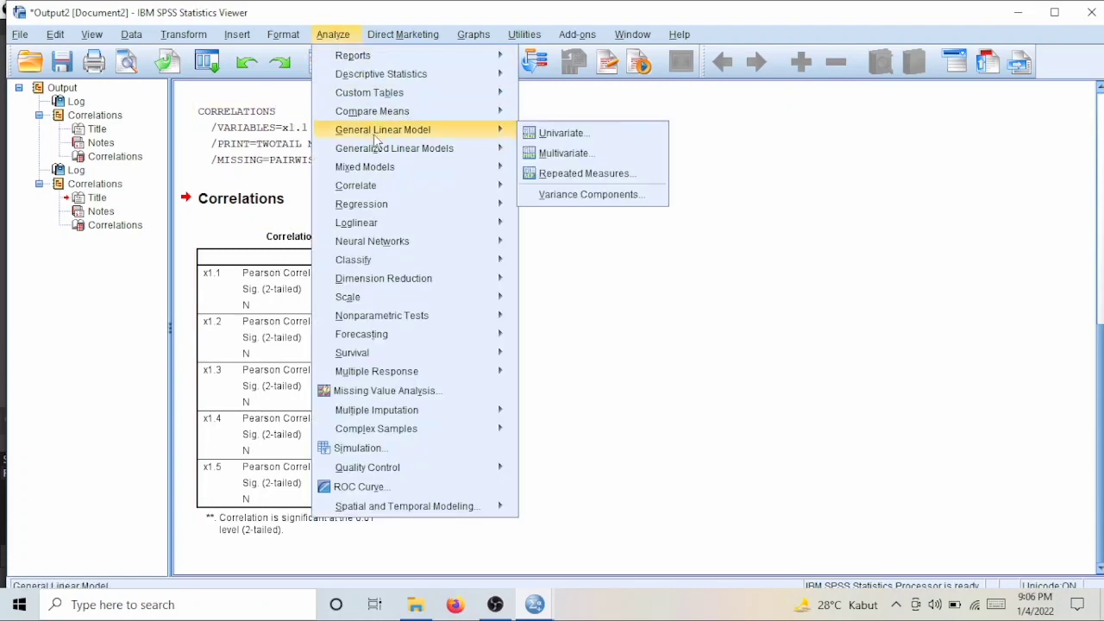
pyautogui.moveTo(386, 190)
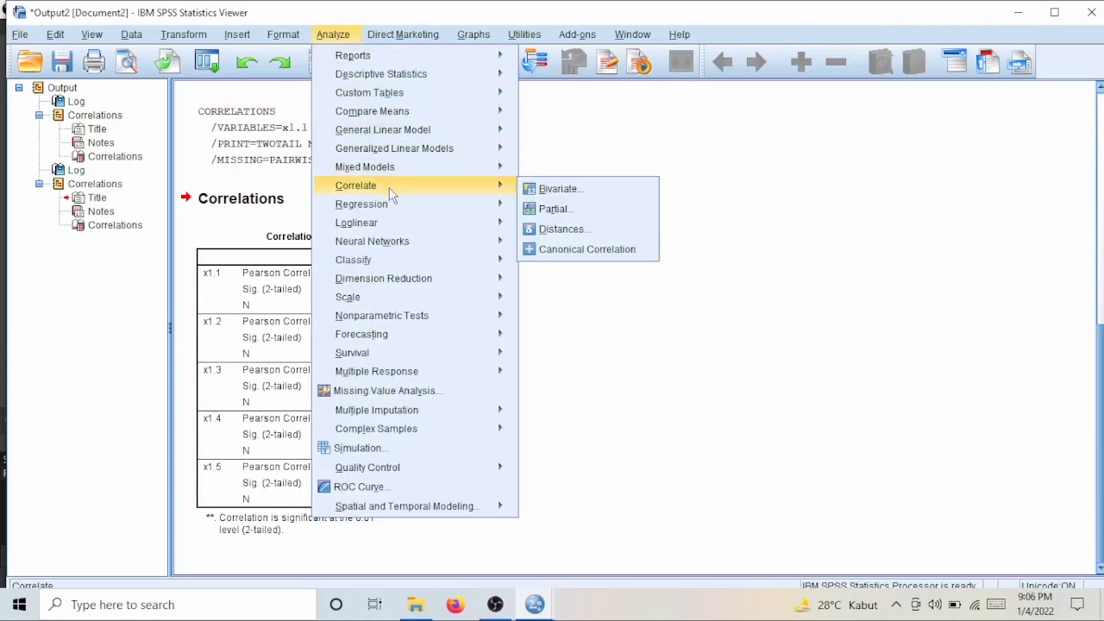
pyautogui.moveTo(395, 304)
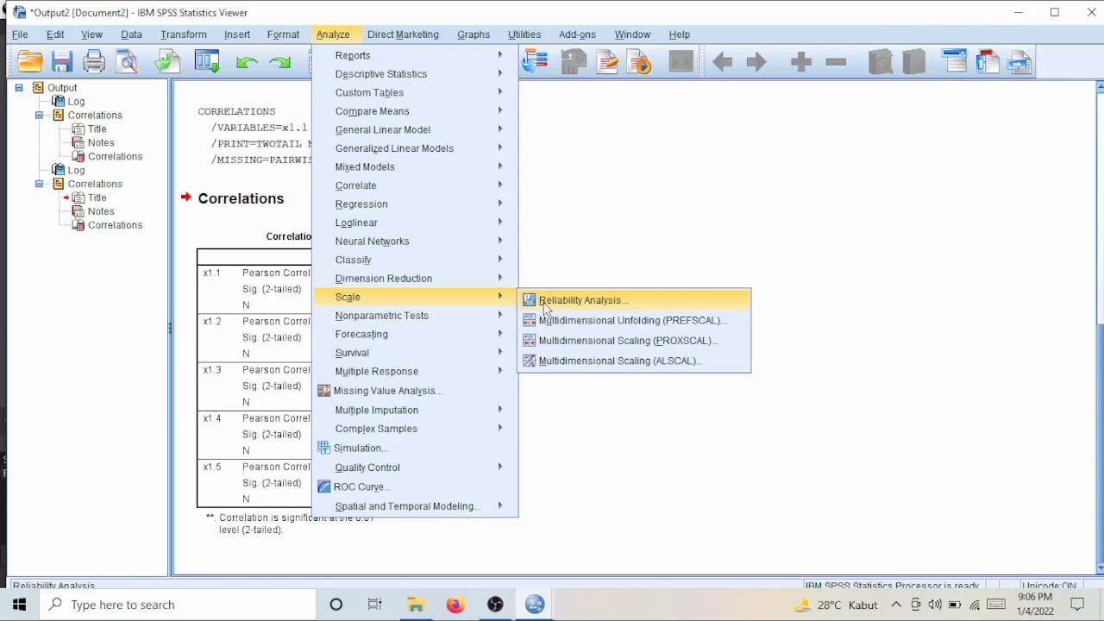
pyautogui.click(545, 308)
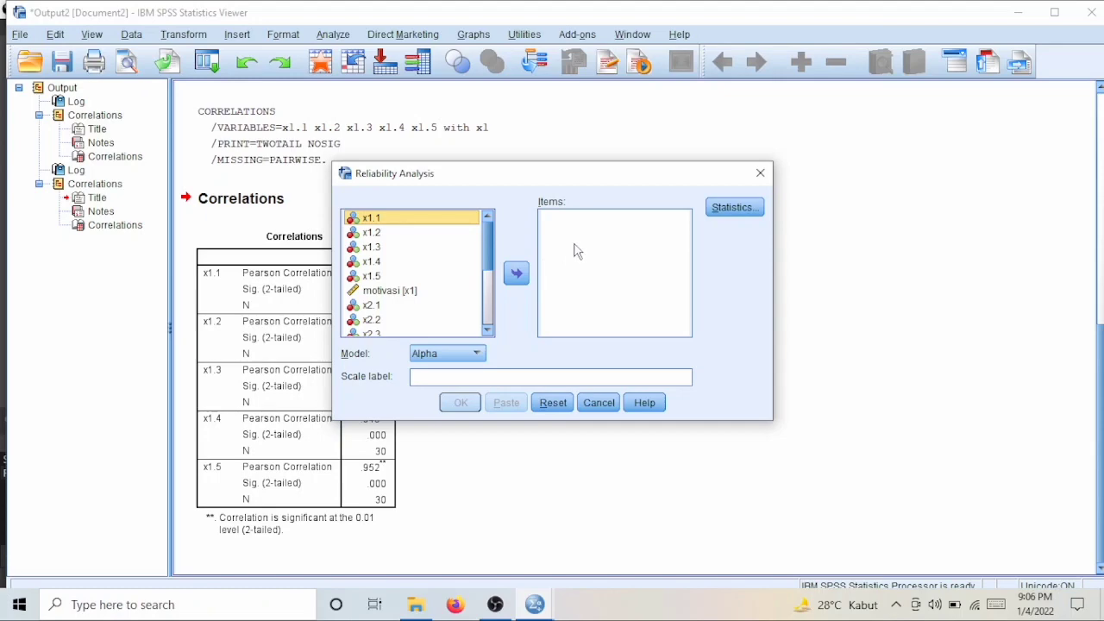
pyautogui.click(516, 273)
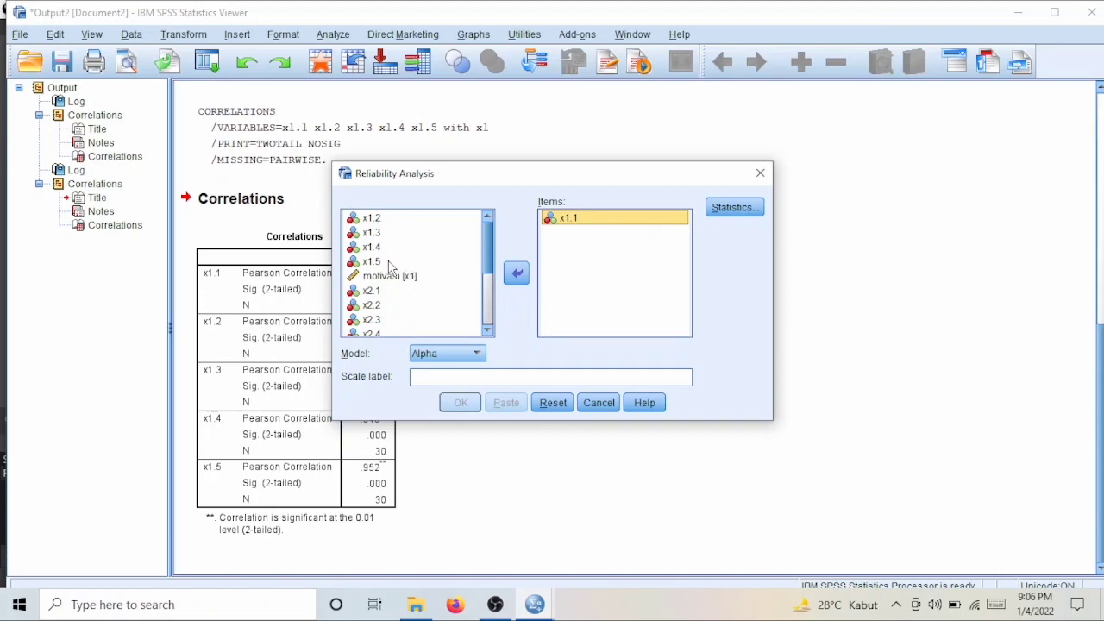
pyautogui.click(386, 218)
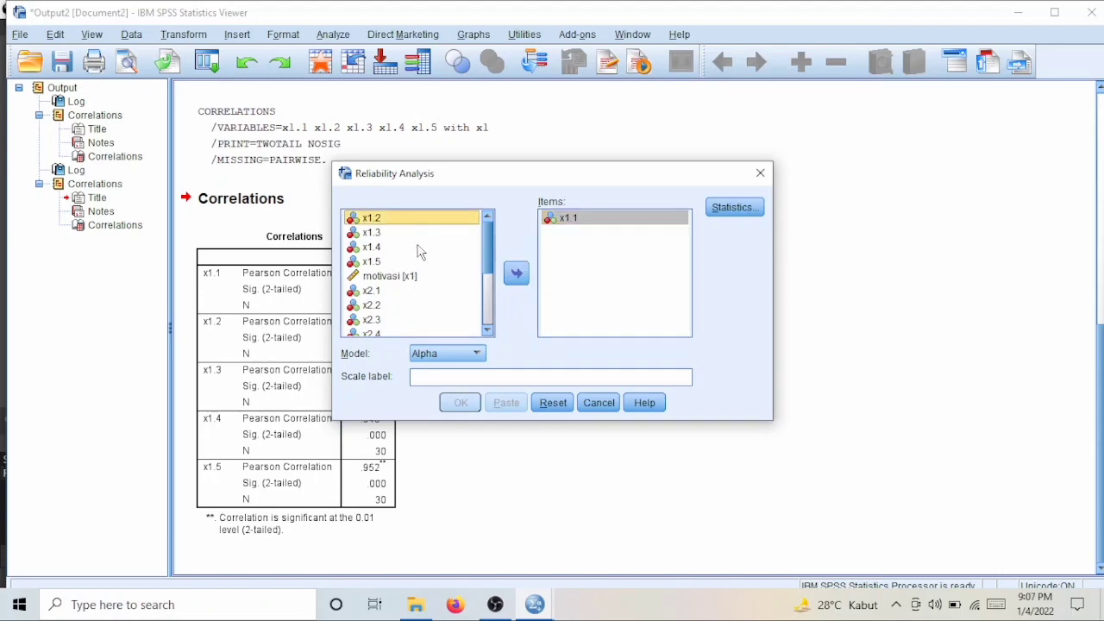
pyautogui.click(516, 273)
pyautogui.click(516, 273)
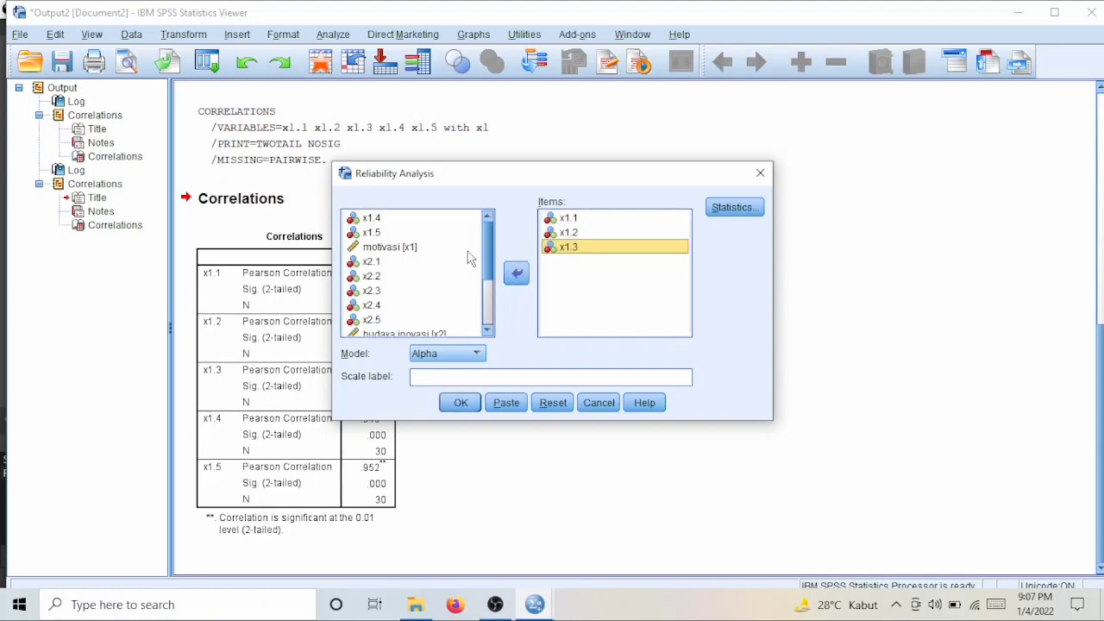
pyautogui.click(410, 218)
pyautogui.click(516, 273)
pyautogui.click(412, 219)
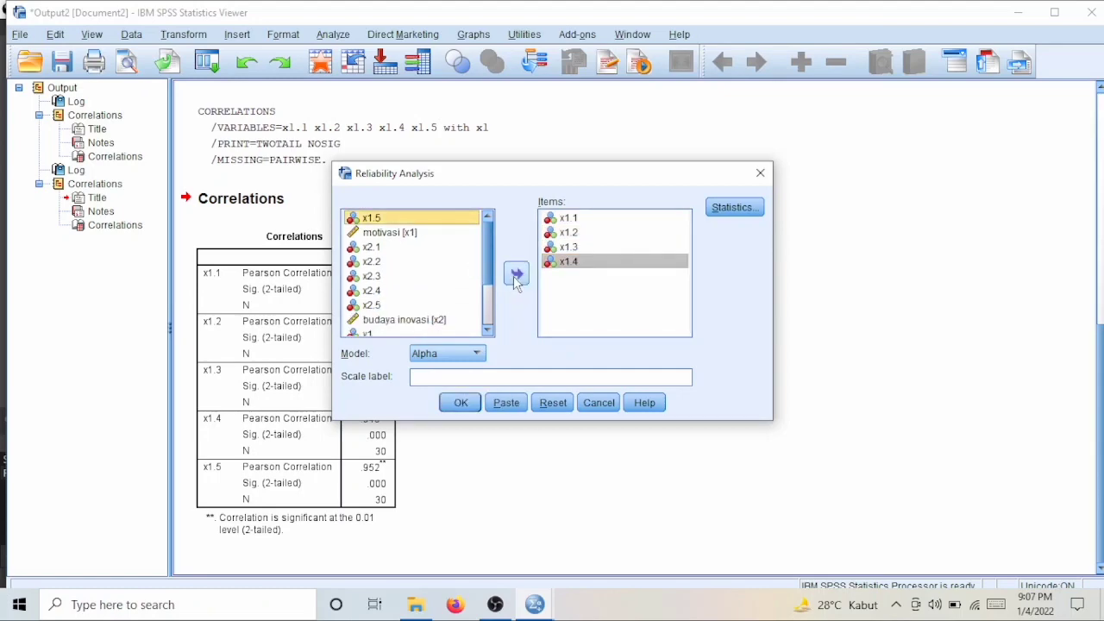
pyautogui.click(516, 273)
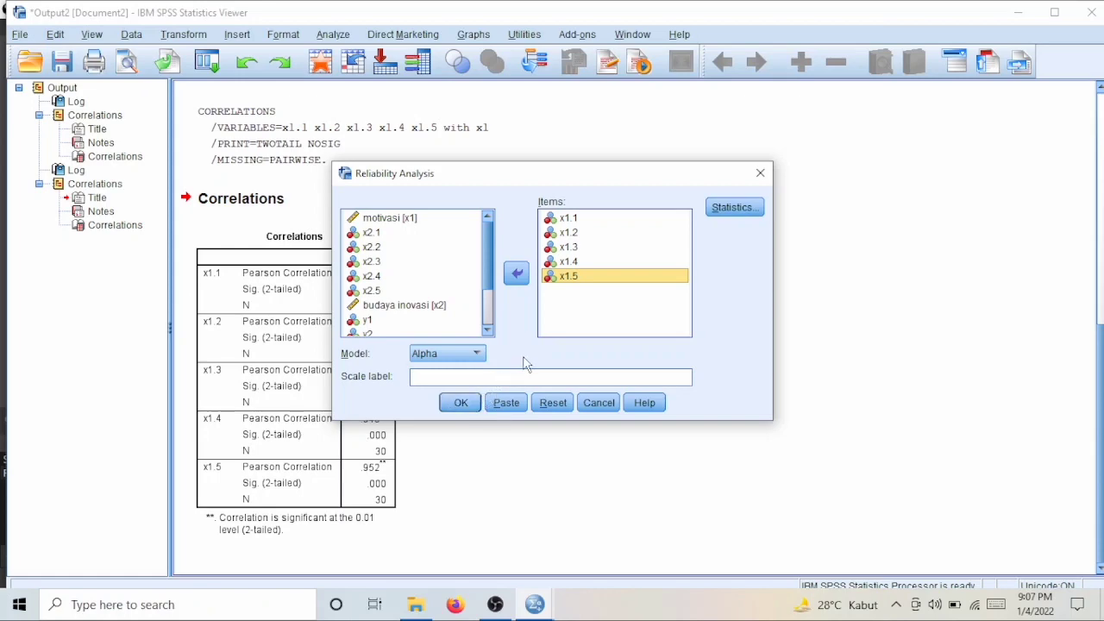
# Step: Request the Scale if item deleted descriptives, run the reliability analysis and examine the Item-Total Statistics table
pyautogui.click(714, 216)
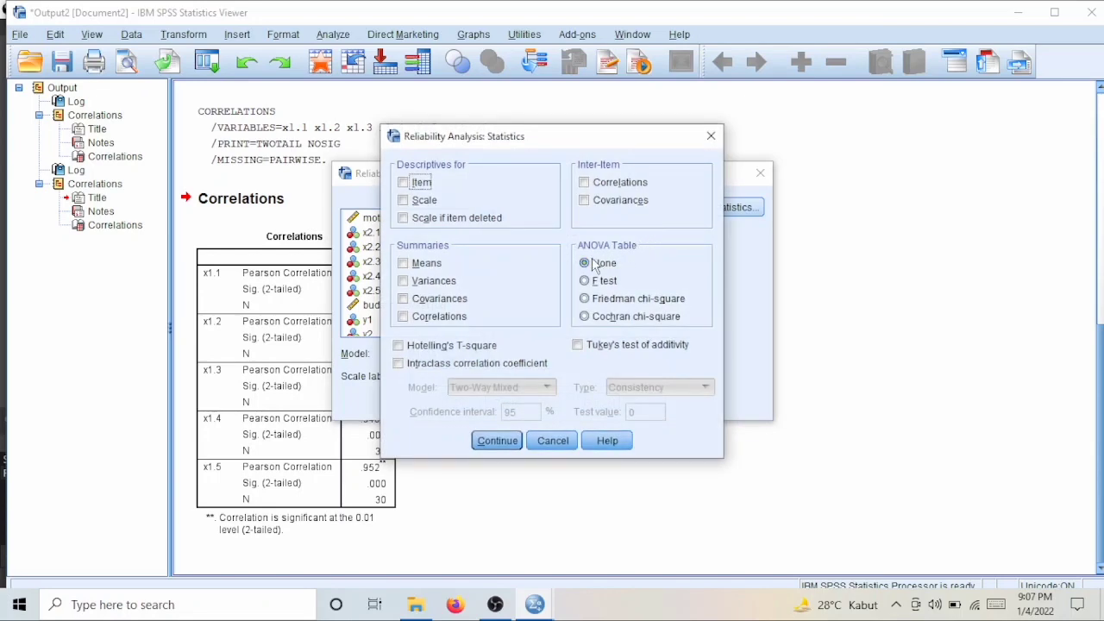
pyautogui.click(471, 223)
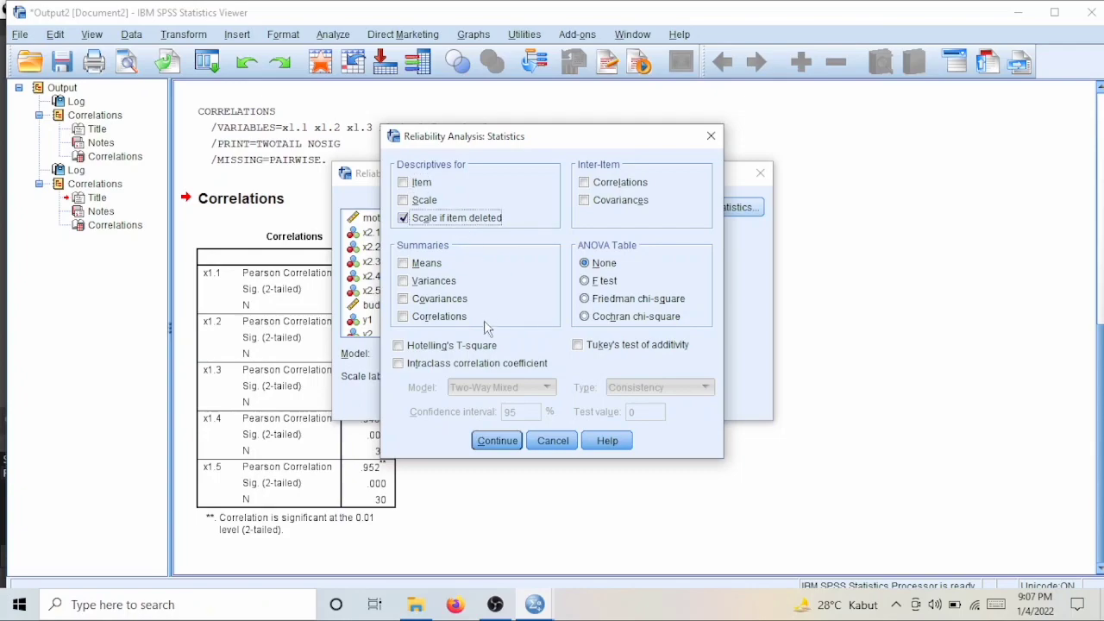
pyautogui.click(501, 442)
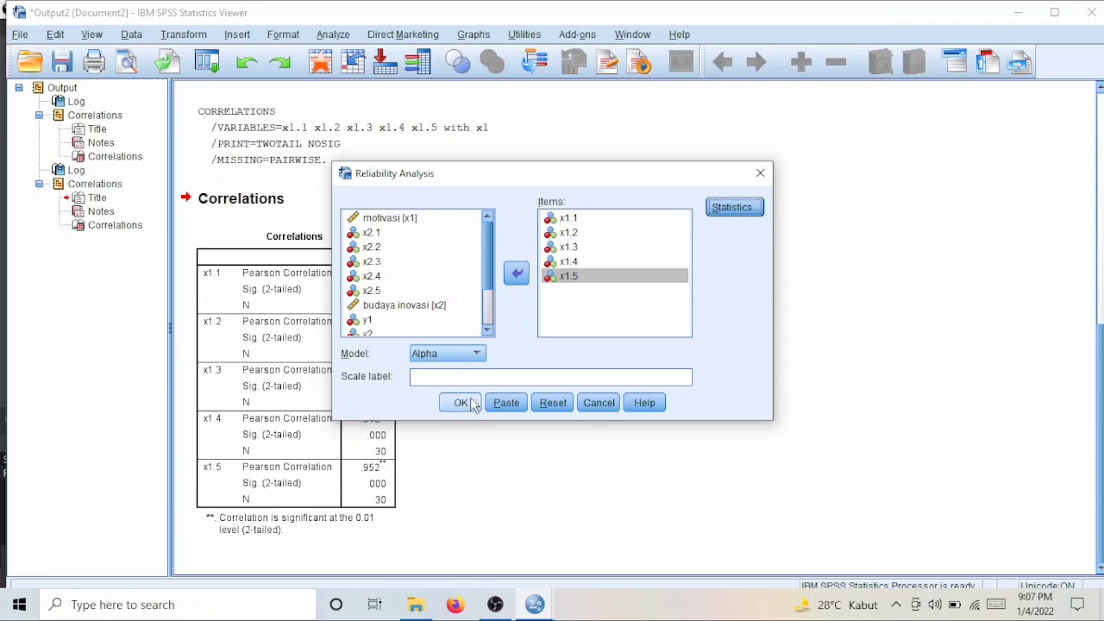
pyautogui.click(461, 403)
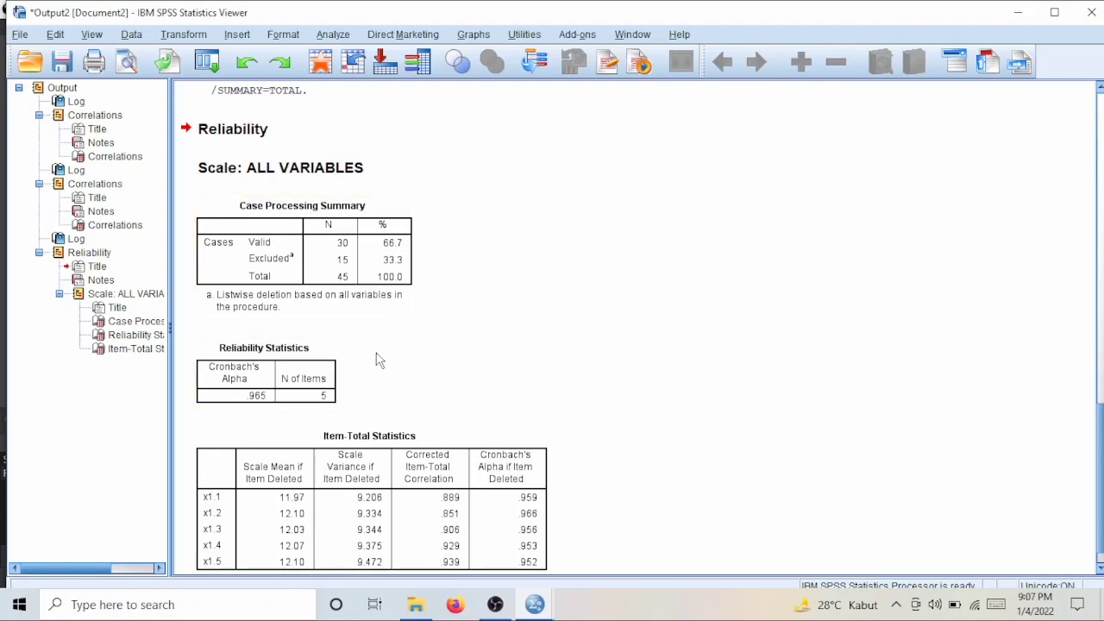
pyautogui.click(412, 434)
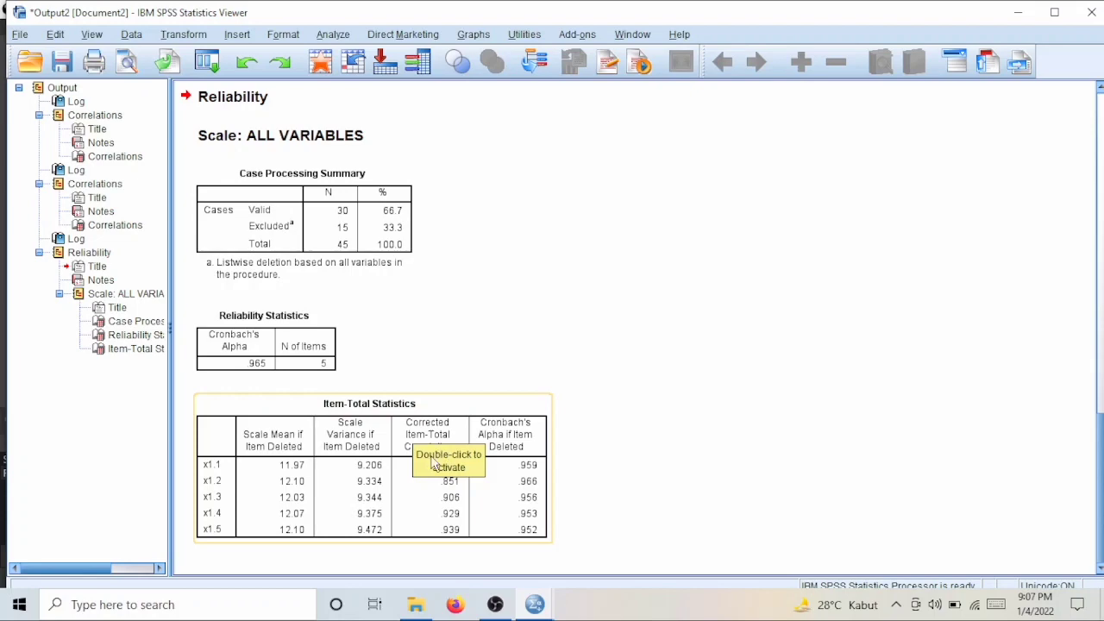
pyautogui.click(450, 490)
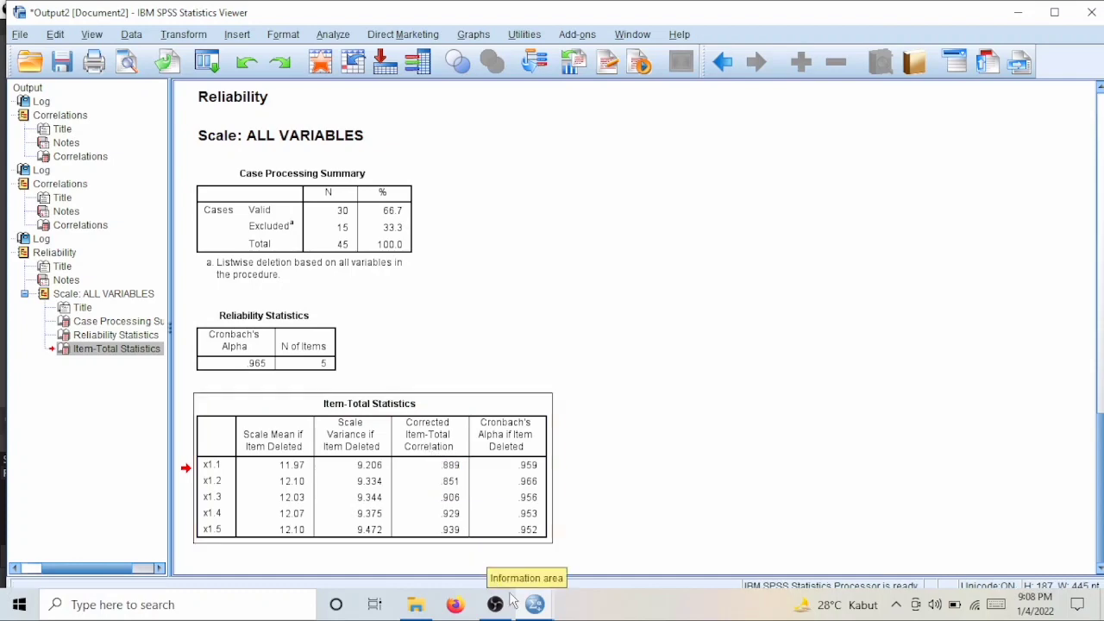
# Step: Rerun the reliability analysis of x1.1 to x1.5 in data view.Dany.sav without Scale if item deleted and examine the Reliability Statistics table
pyautogui.click(533, 608)
pyautogui.click(466, 535)
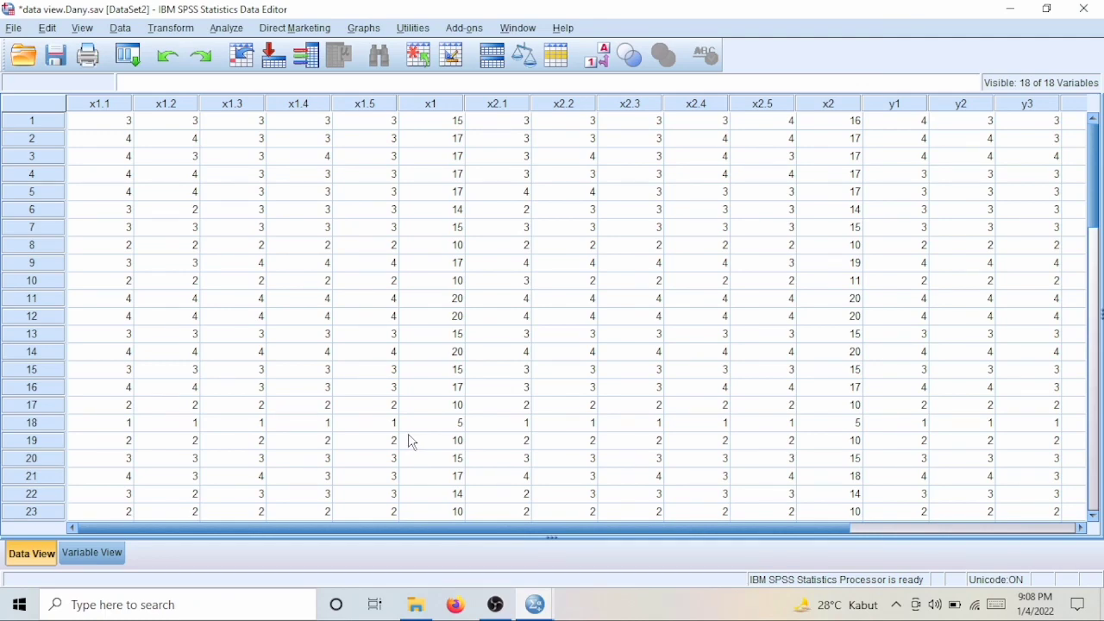
pyautogui.click(227, 28)
pyautogui.moveTo(326, 292)
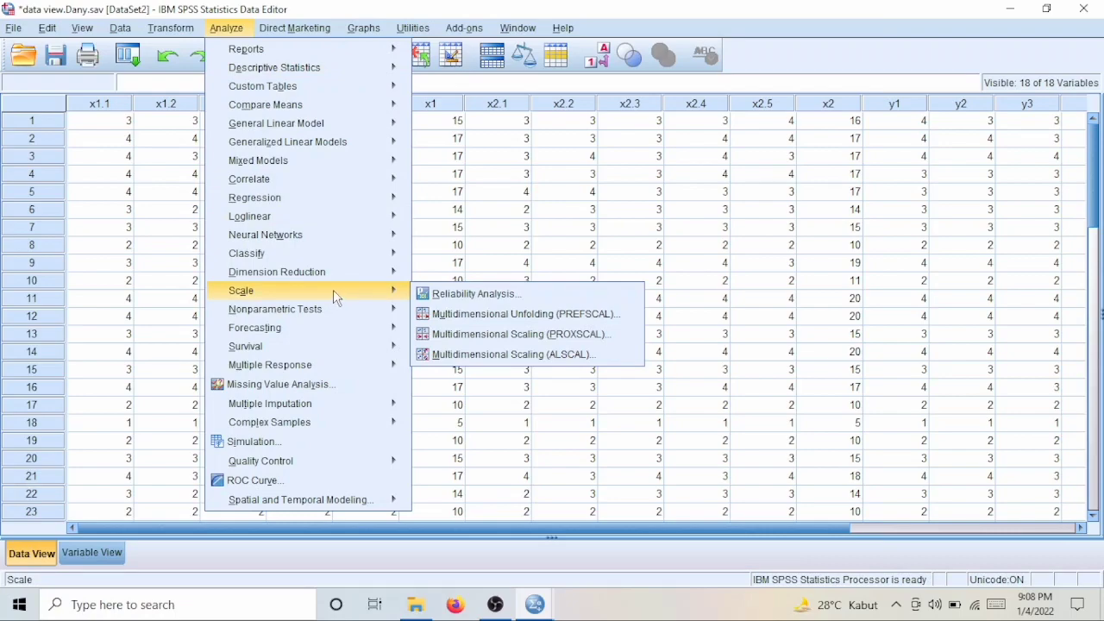
pyautogui.click(435, 295)
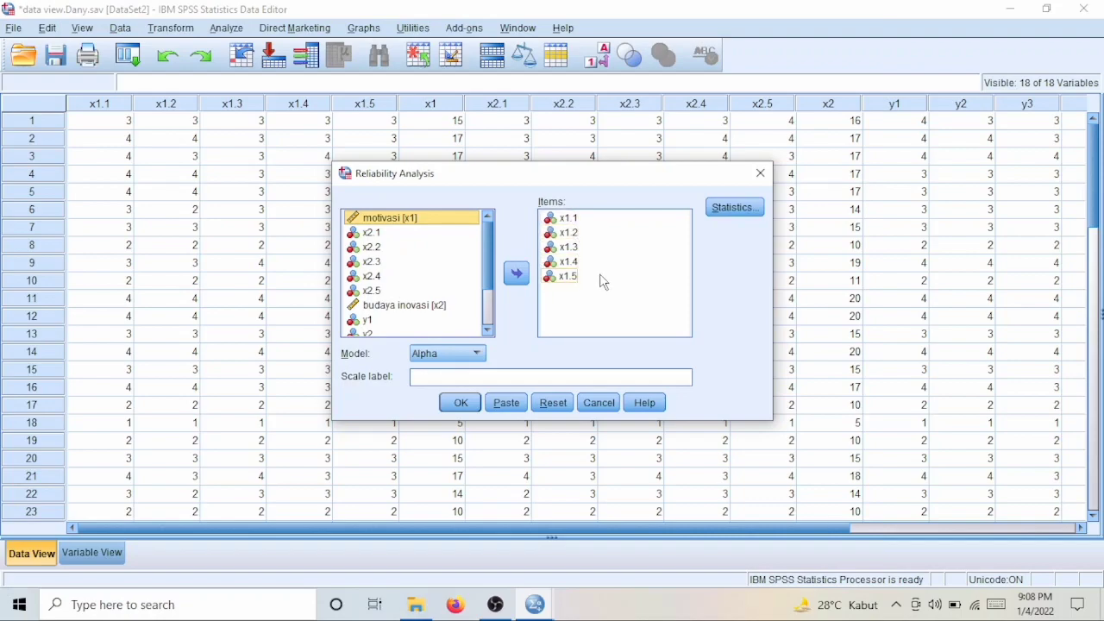
pyautogui.click(735, 208)
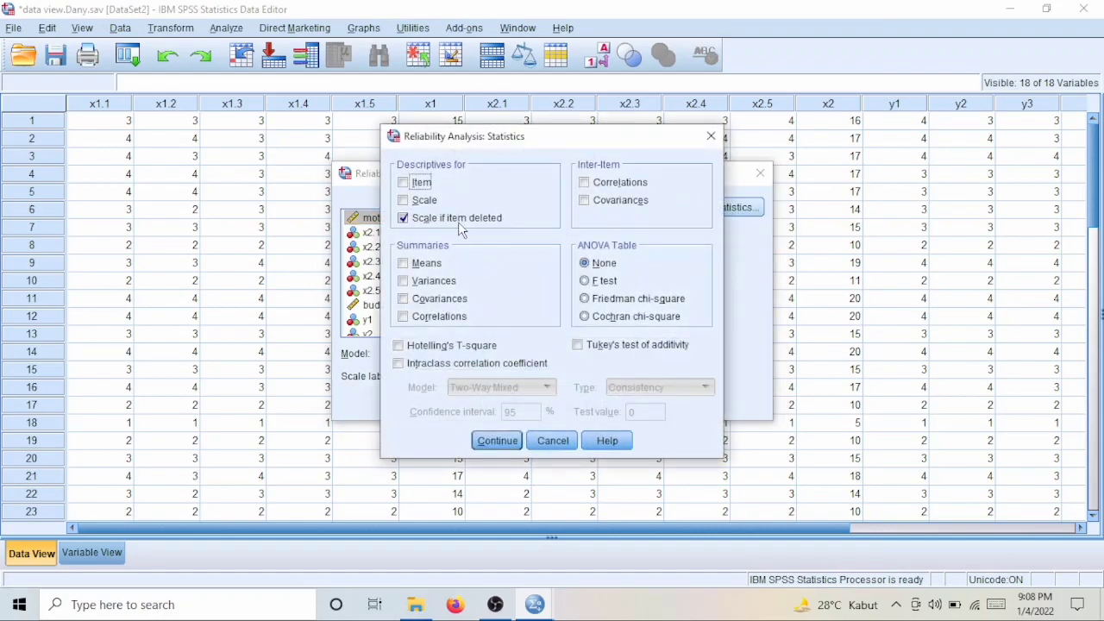
pyautogui.click(458, 219)
pyautogui.click(497, 441)
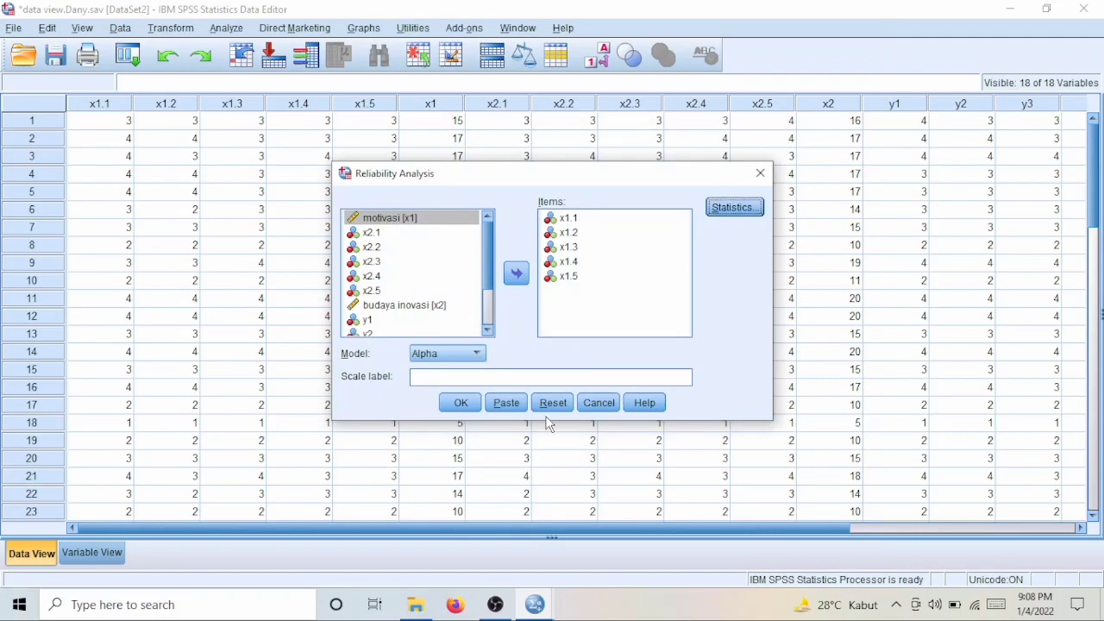
pyautogui.click(461, 403)
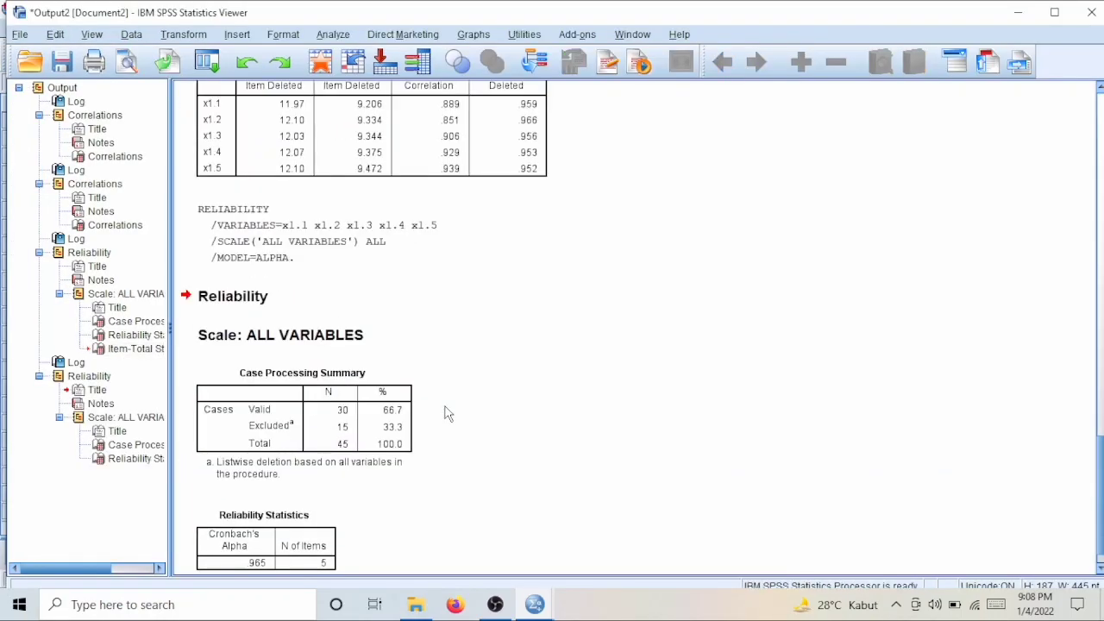
pyautogui.scroll(-1, 441, 414)
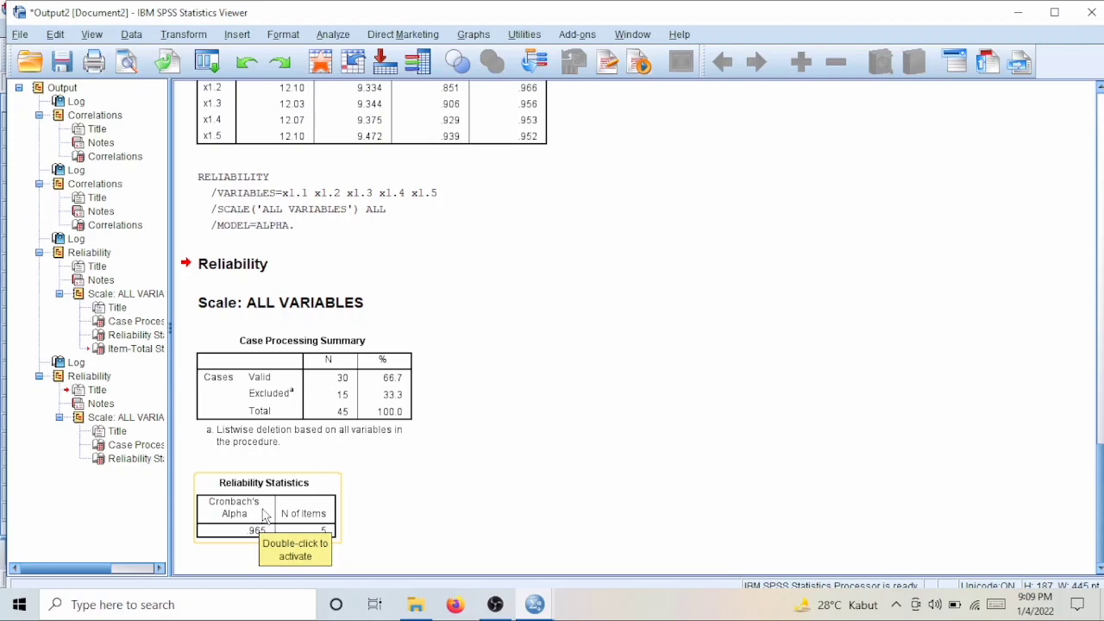
# Step: Open the Bivariate Correlations setup for data view.Dany.sav and reset it to clear the motivation variables
pyautogui.click(535, 605)
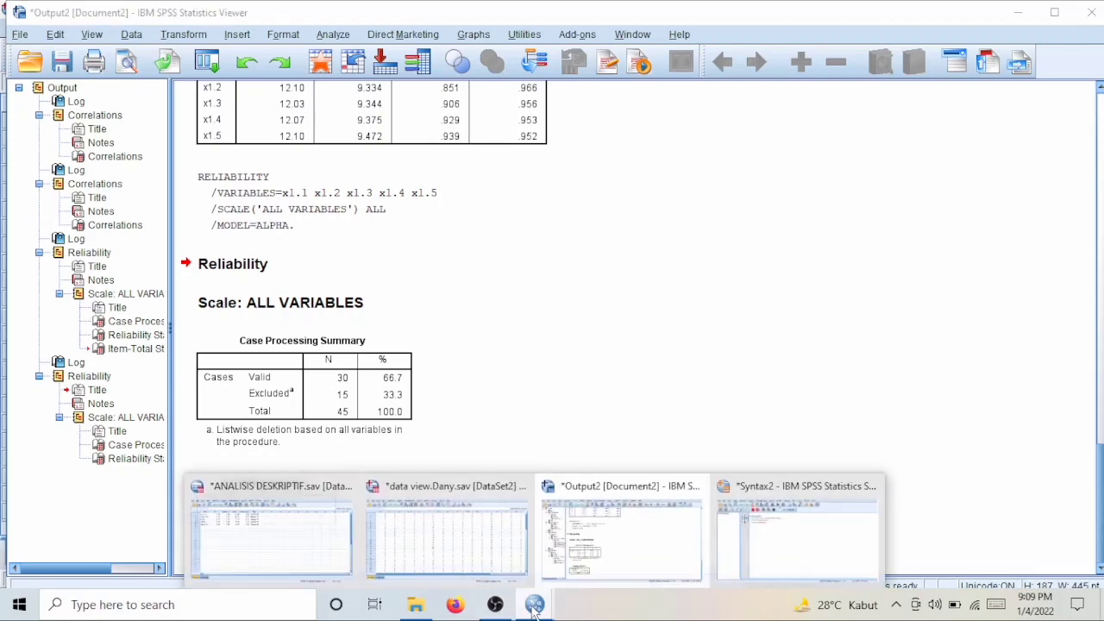
pyautogui.click(479, 537)
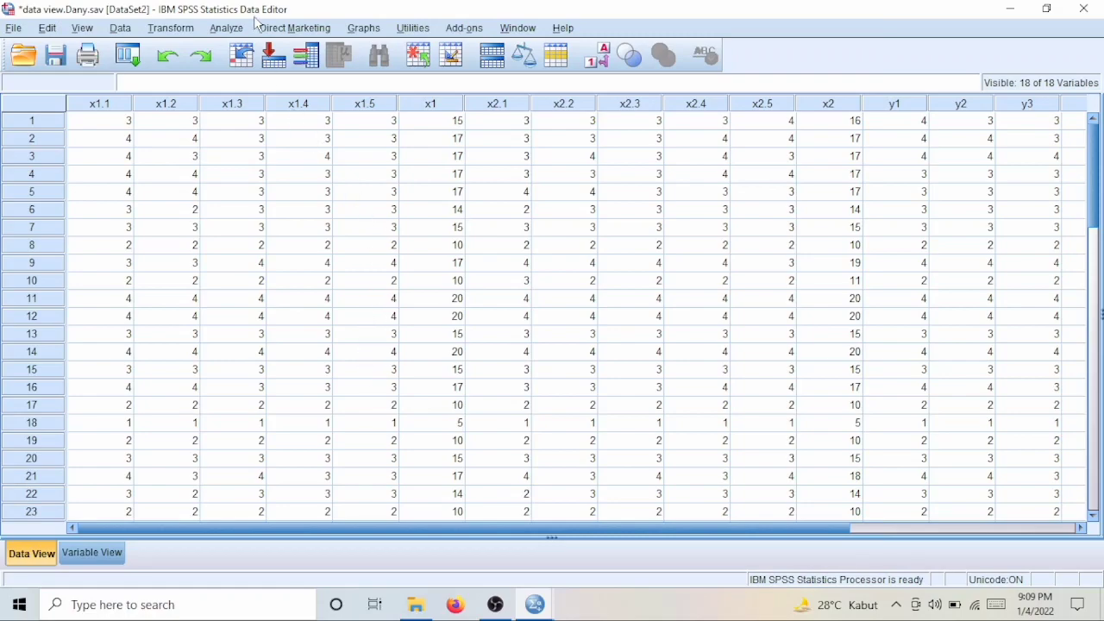
pyautogui.click(229, 27)
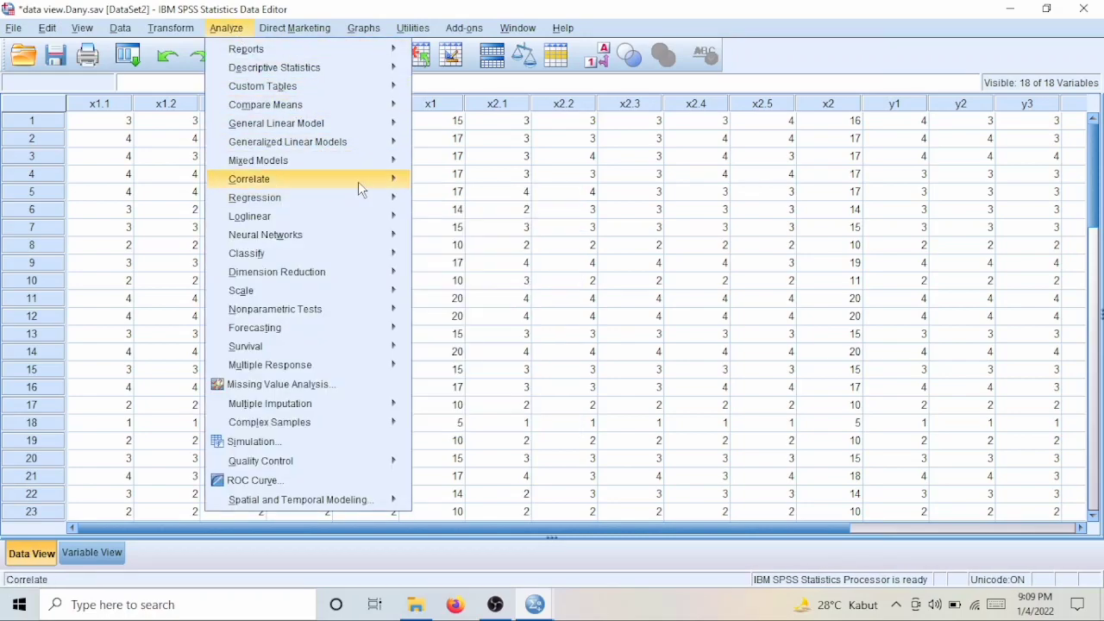
pyautogui.moveTo(359, 179)
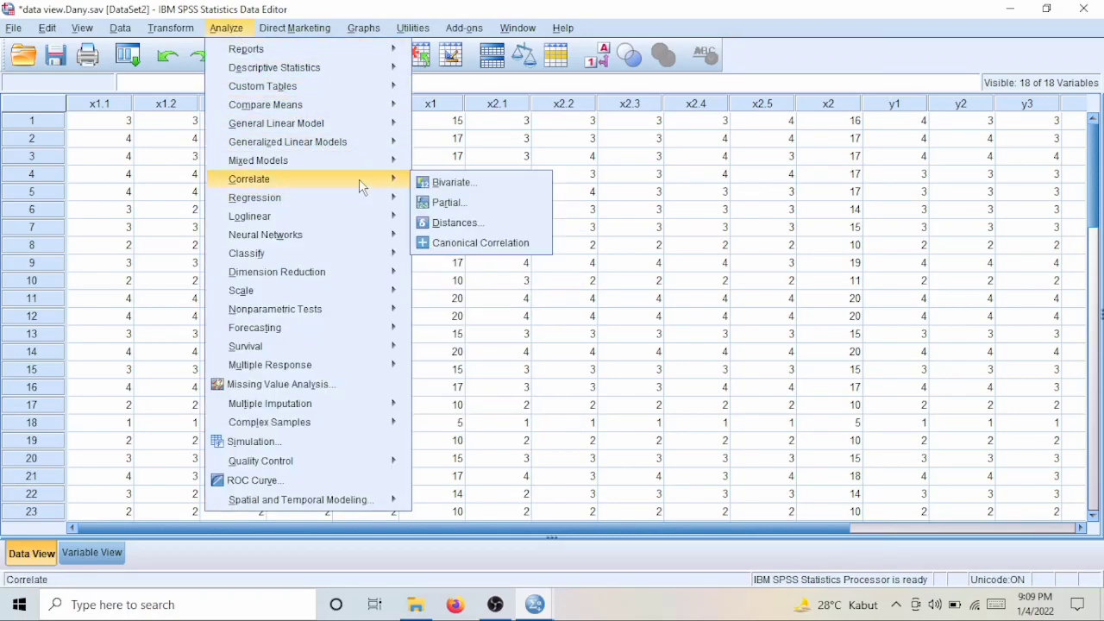
pyautogui.click(440, 182)
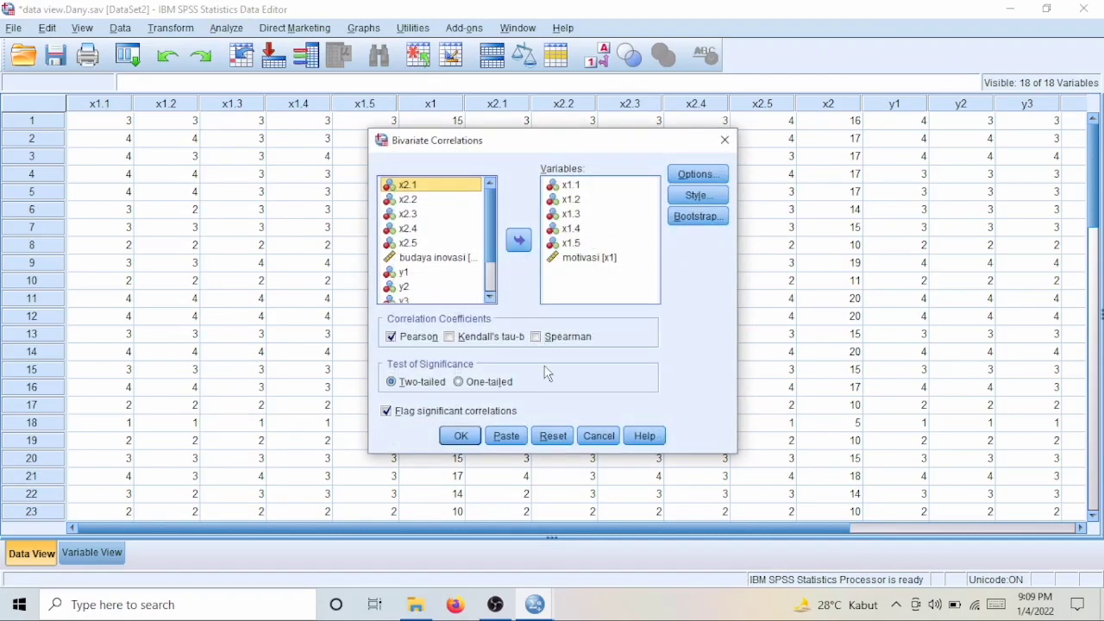
pyautogui.click(576, 187)
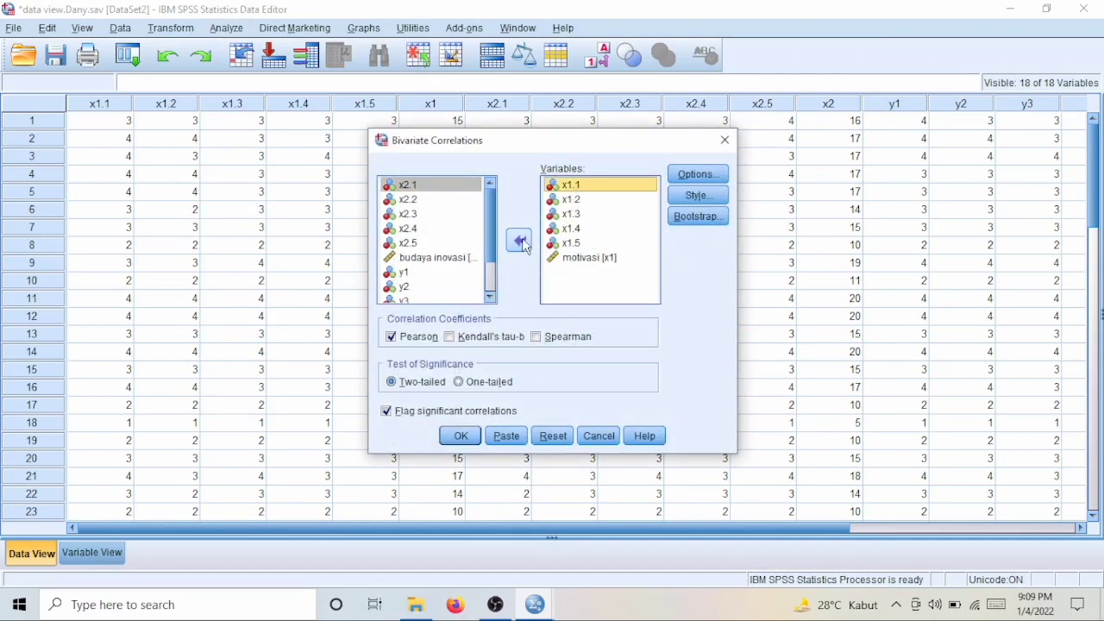
pyautogui.click(520, 241)
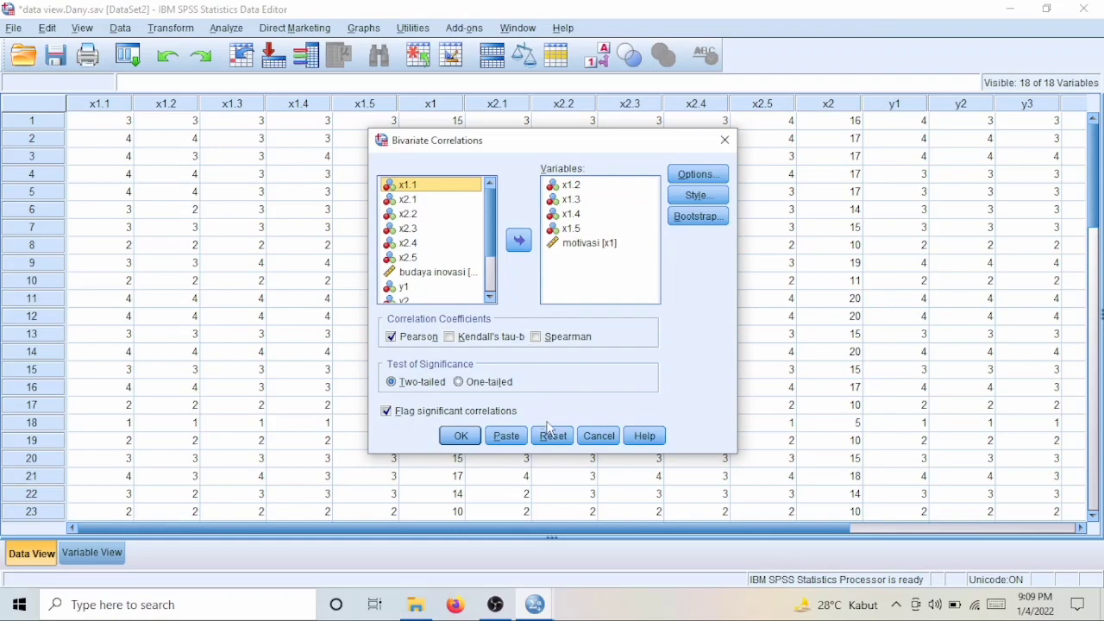
pyautogui.click(554, 438)
# Step: Add the innovation-culture items x2.1, x2.2, x2.3, x2.4 and x2.5 to the Bivariate Correlations variables
pyautogui.scroll(-2, 450, 276)
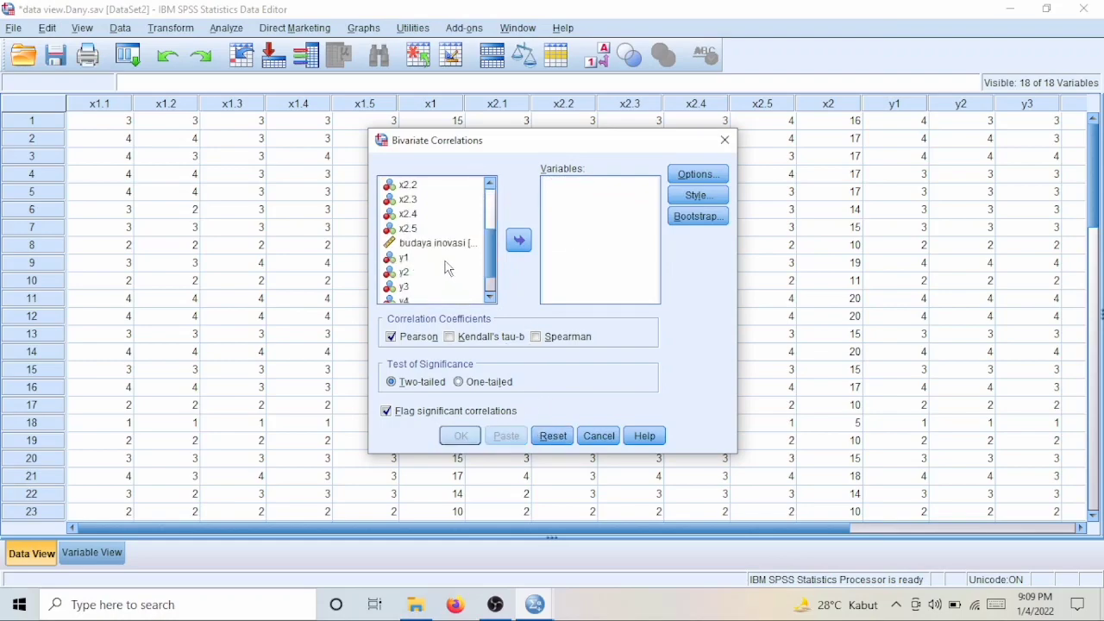
pyautogui.scroll(2, 429, 211)
pyautogui.click(430, 273)
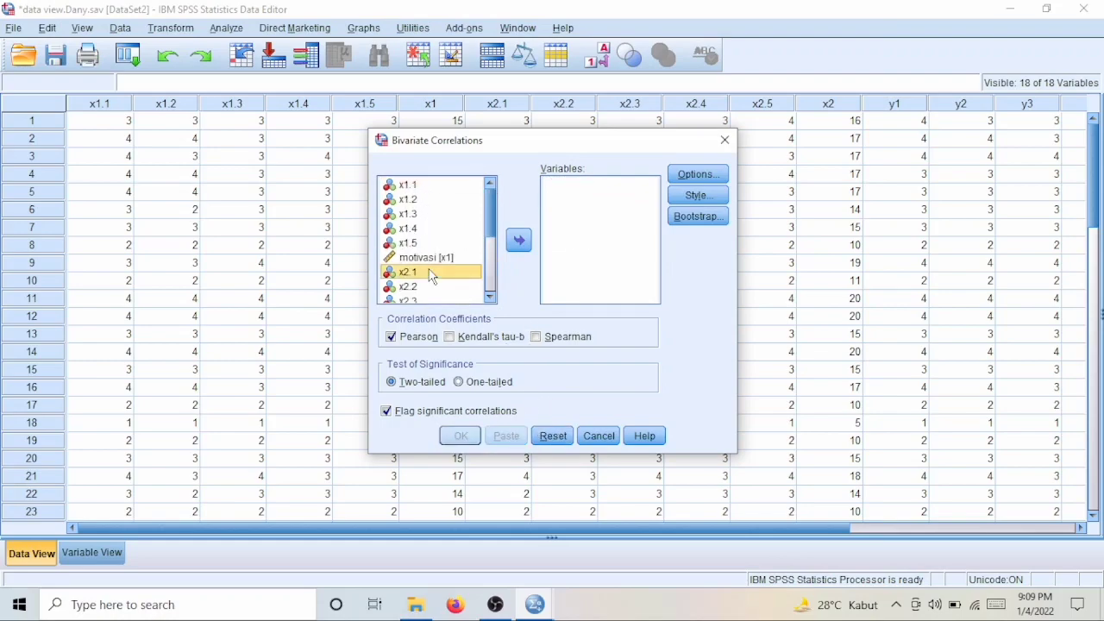
pyautogui.click(520, 242)
pyautogui.scroll(-2, 463, 263)
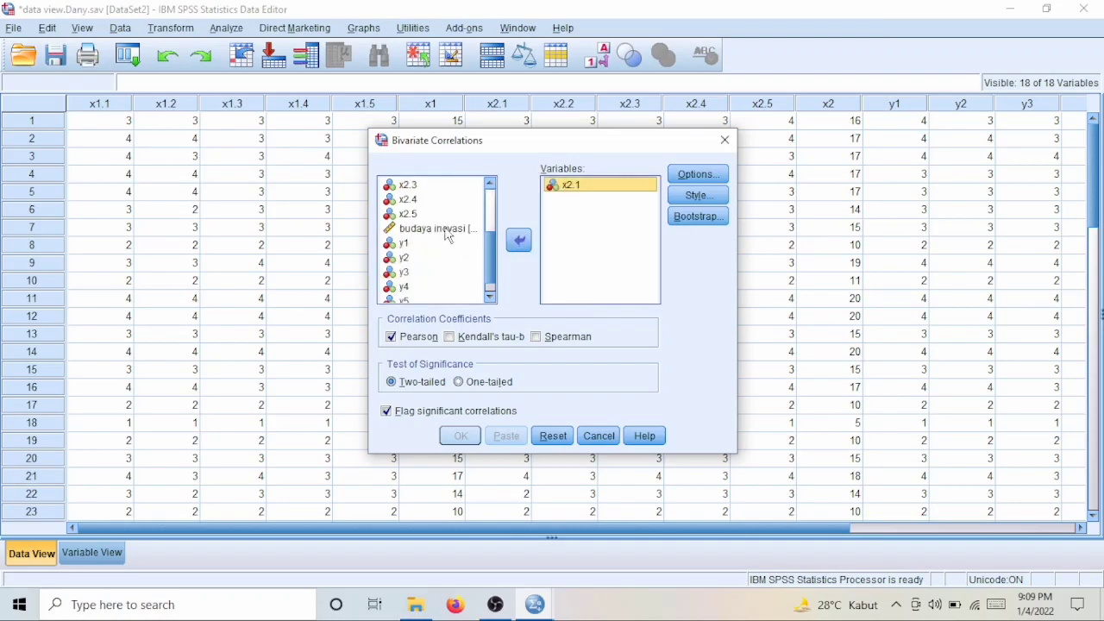
pyautogui.scroll(2, 431, 204)
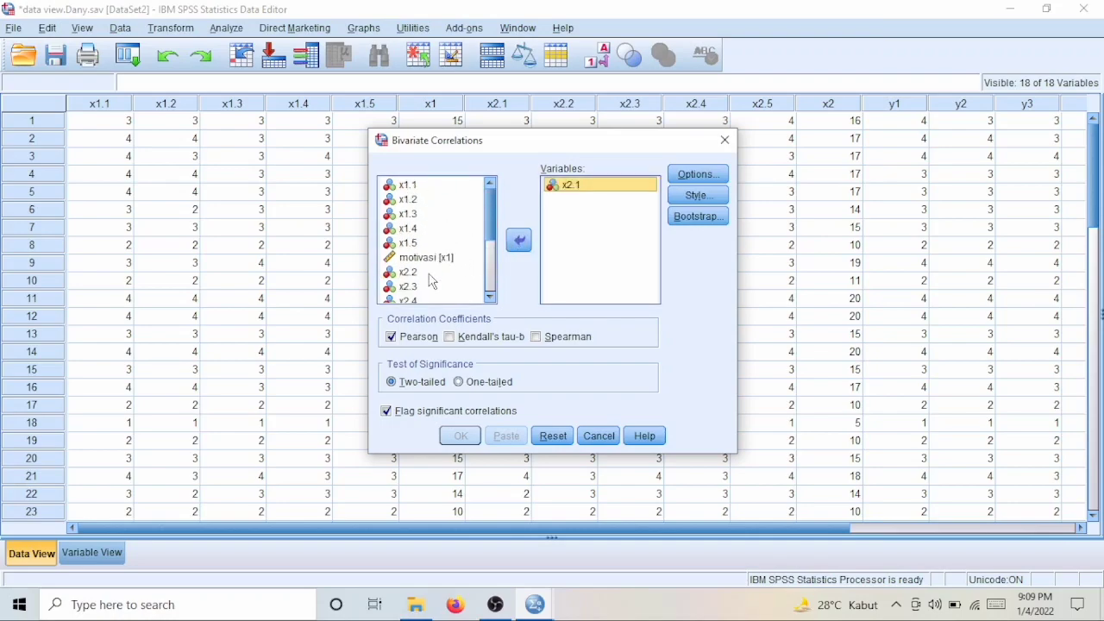
pyautogui.click(449, 273)
pyautogui.click(518, 241)
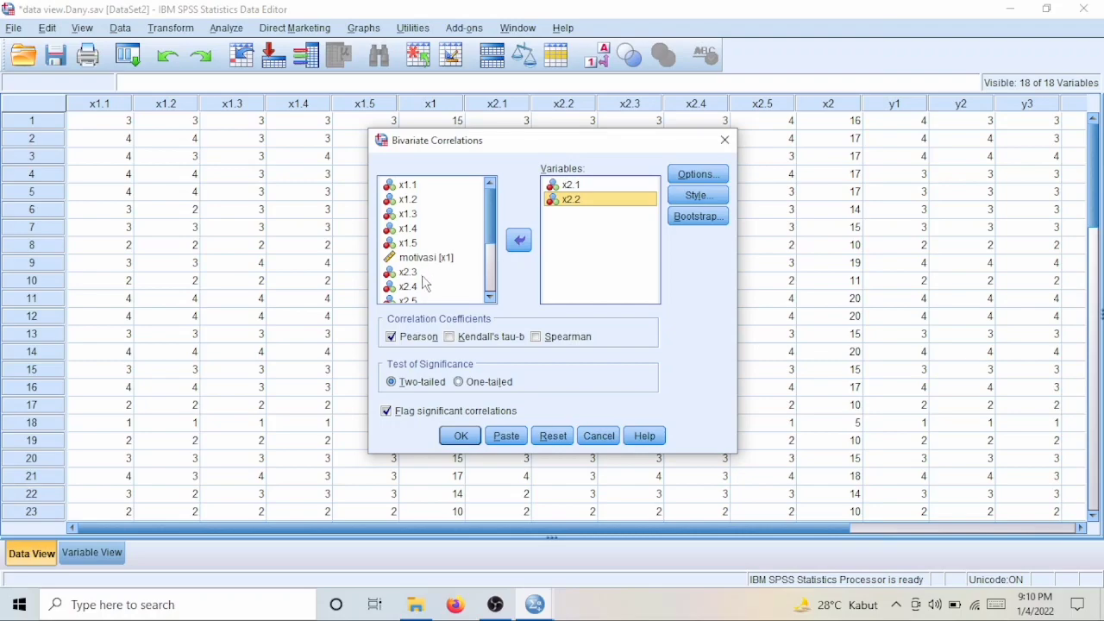
pyautogui.click(435, 271)
pyautogui.click(519, 241)
pyautogui.click(449, 273)
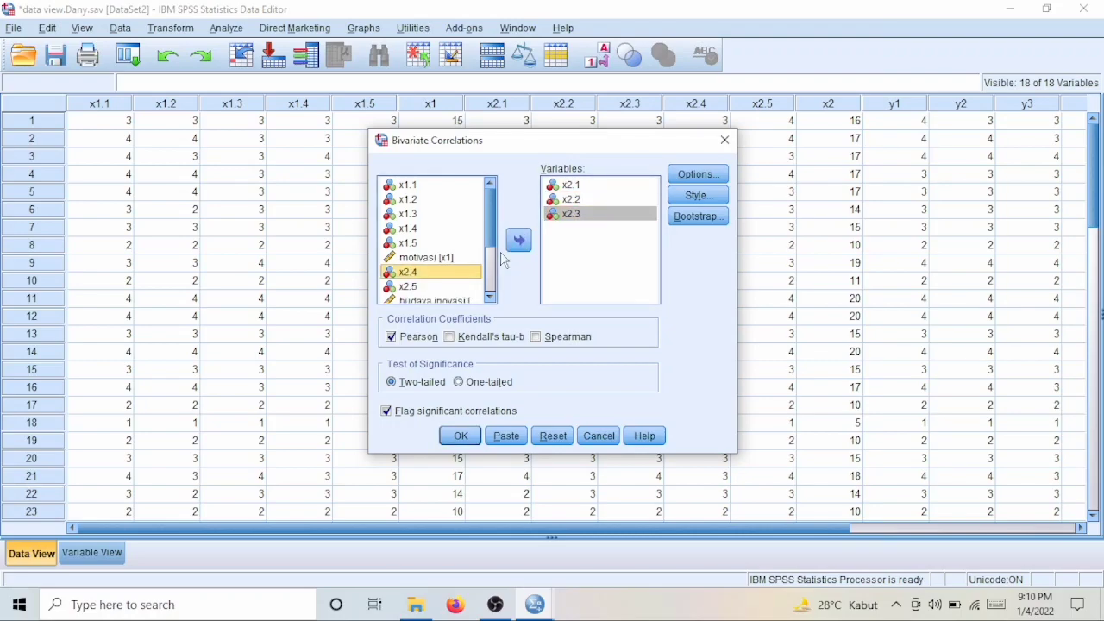
pyautogui.click(518, 241)
pyautogui.click(436, 272)
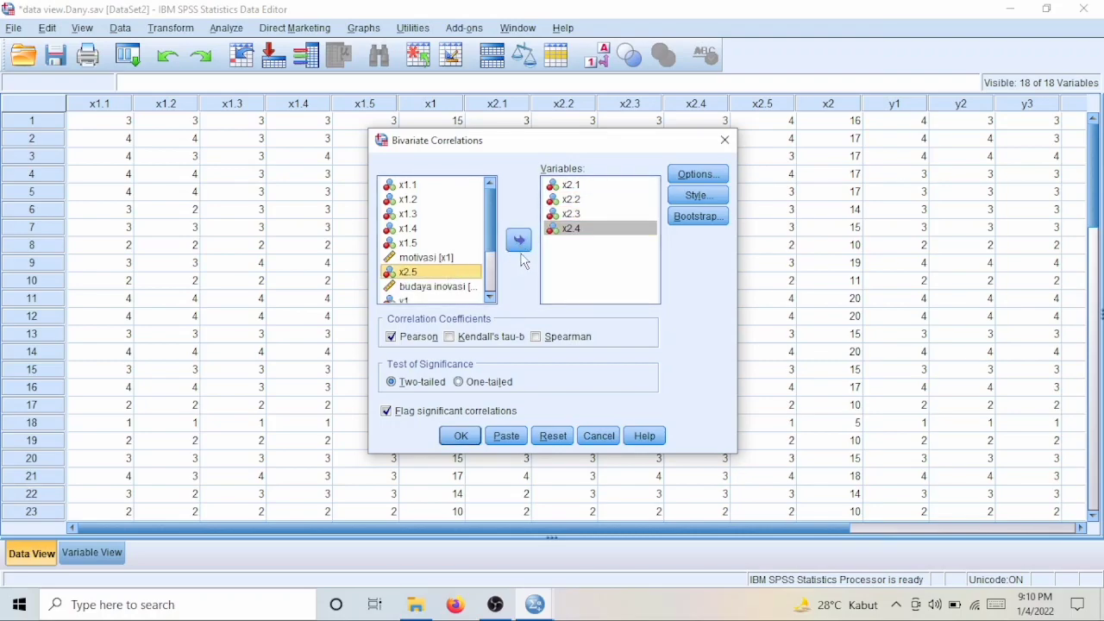
pyautogui.click(519, 240)
# Step: Include the total score budaya inovasi [x2] and run the two-tailed Pearson correlation
pyautogui.click(463, 272)
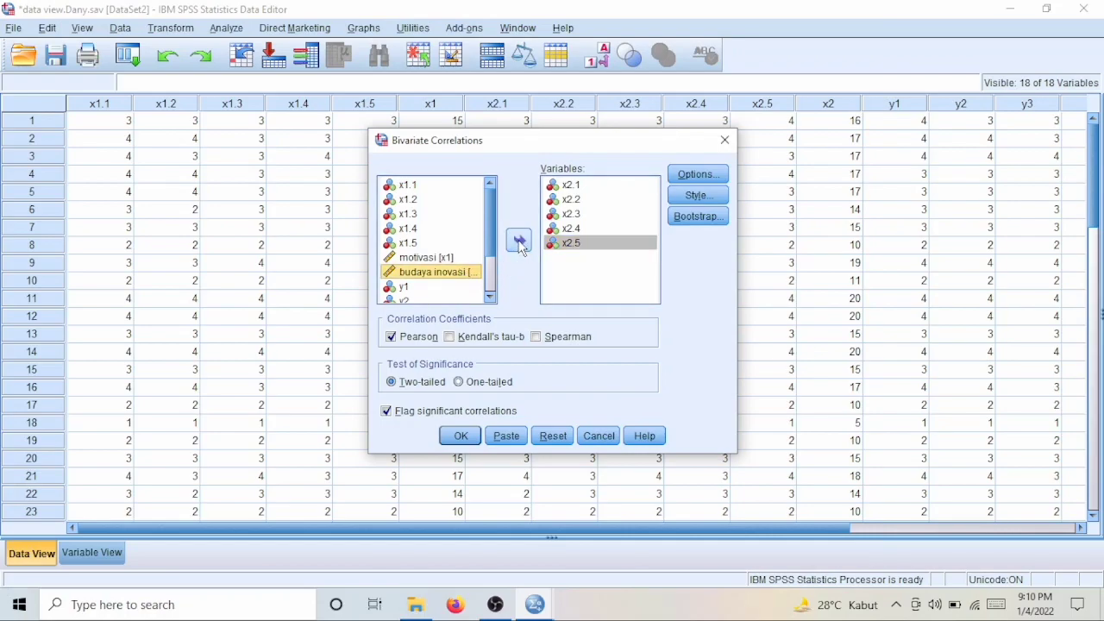
pyautogui.click(519, 242)
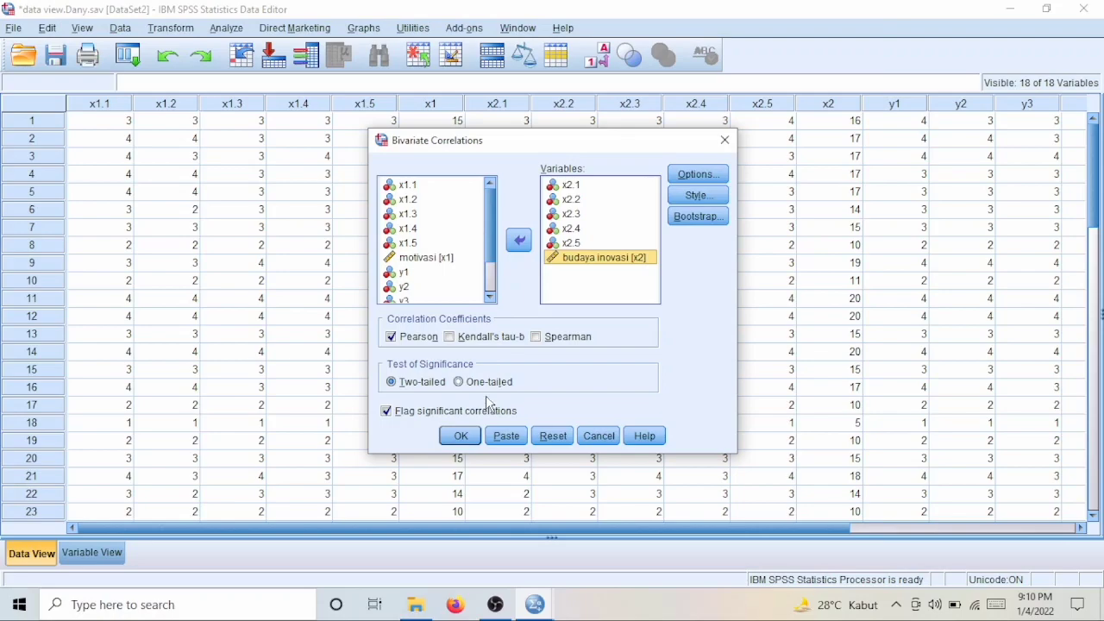
pyautogui.click(461, 437)
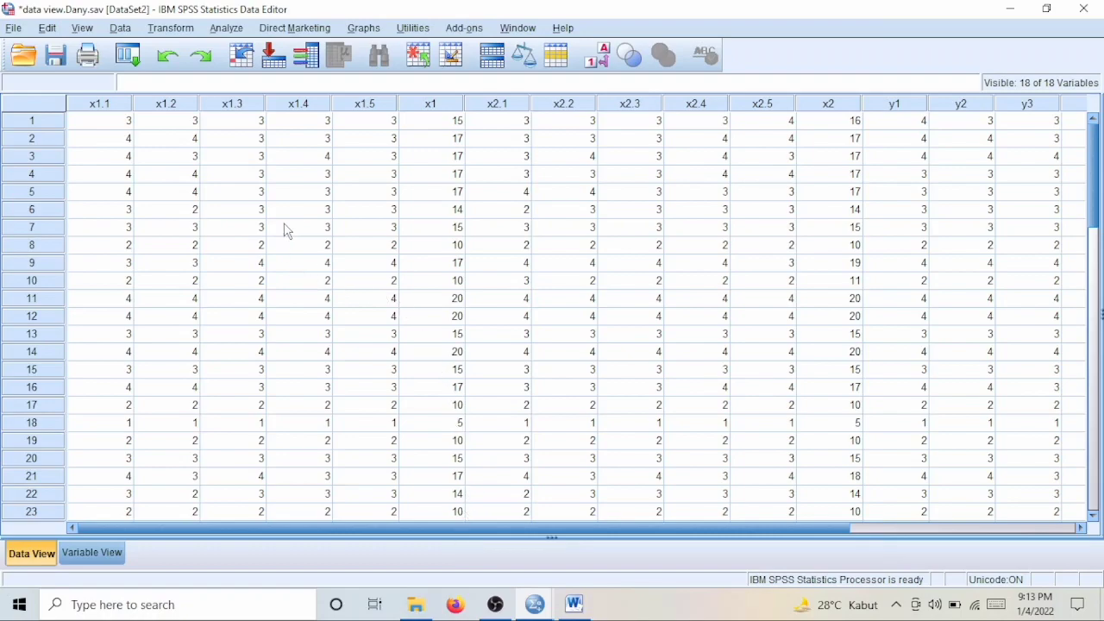
# Step: Set up a Linear Regression with motivasi [x1] and budaya inovasi [x2] as independents and kinerja jaryawan [y] as dependent
pyautogui.click(226, 28)
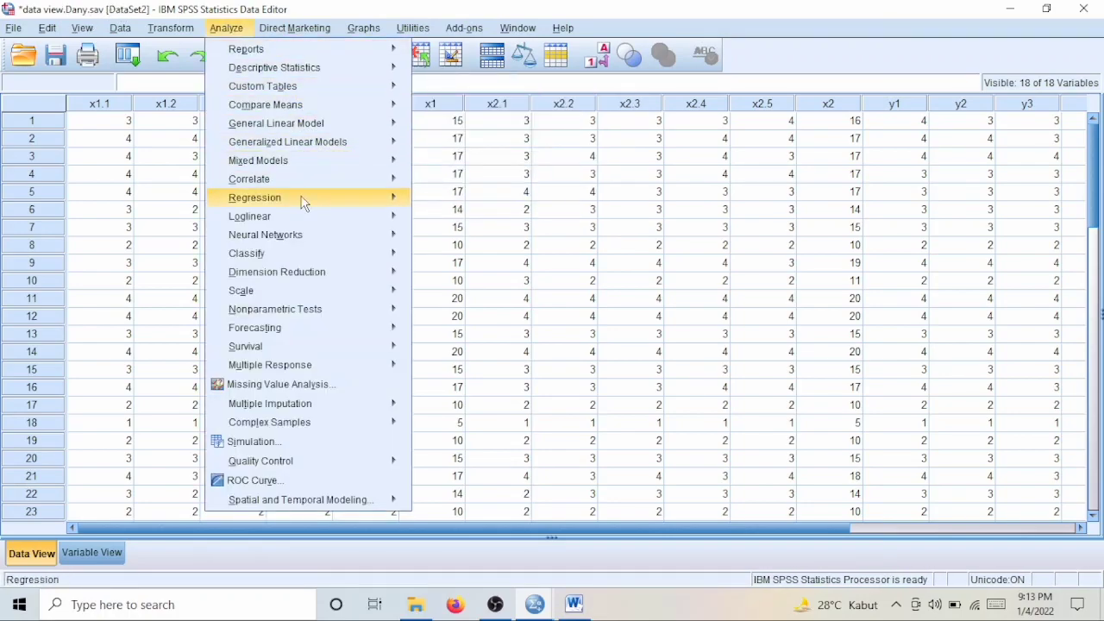
pyautogui.moveTo(300, 199)
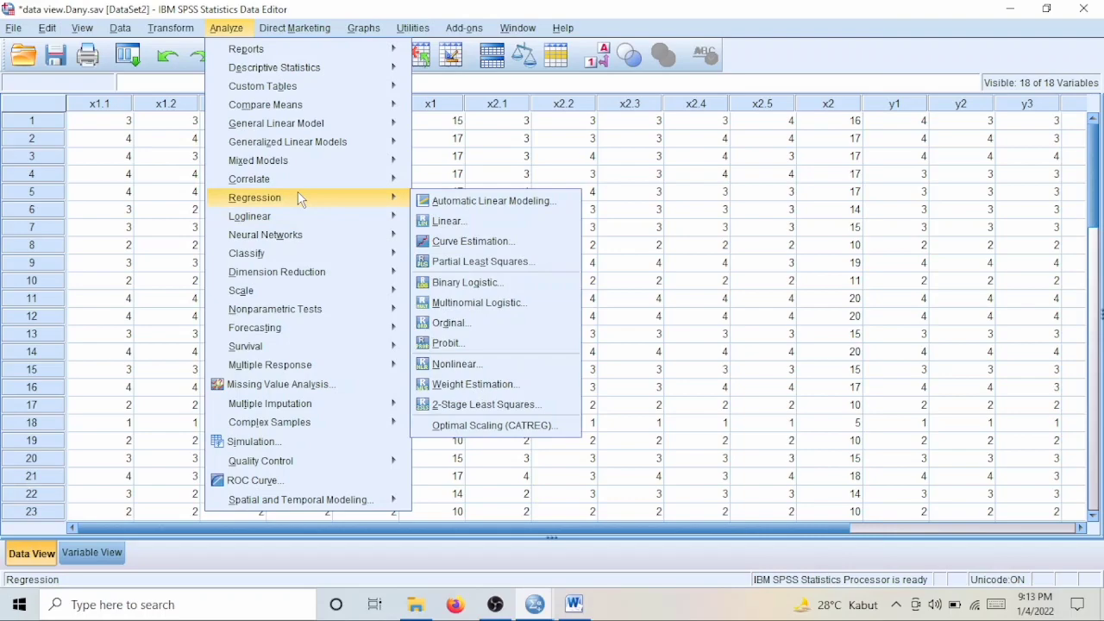
pyautogui.click(458, 224)
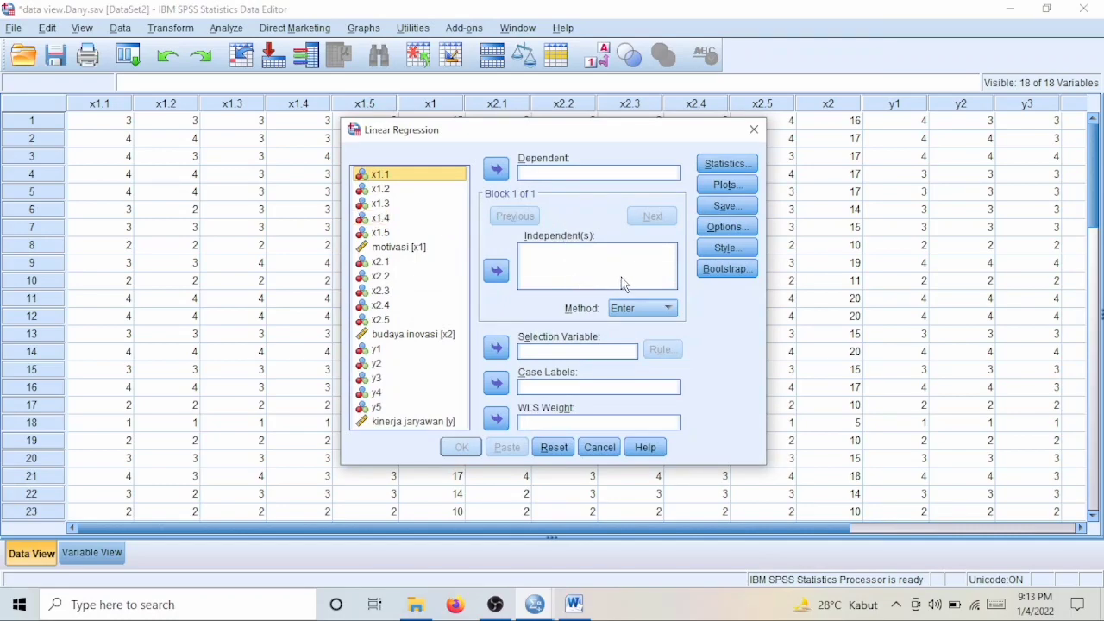
pyautogui.click(435, 252)
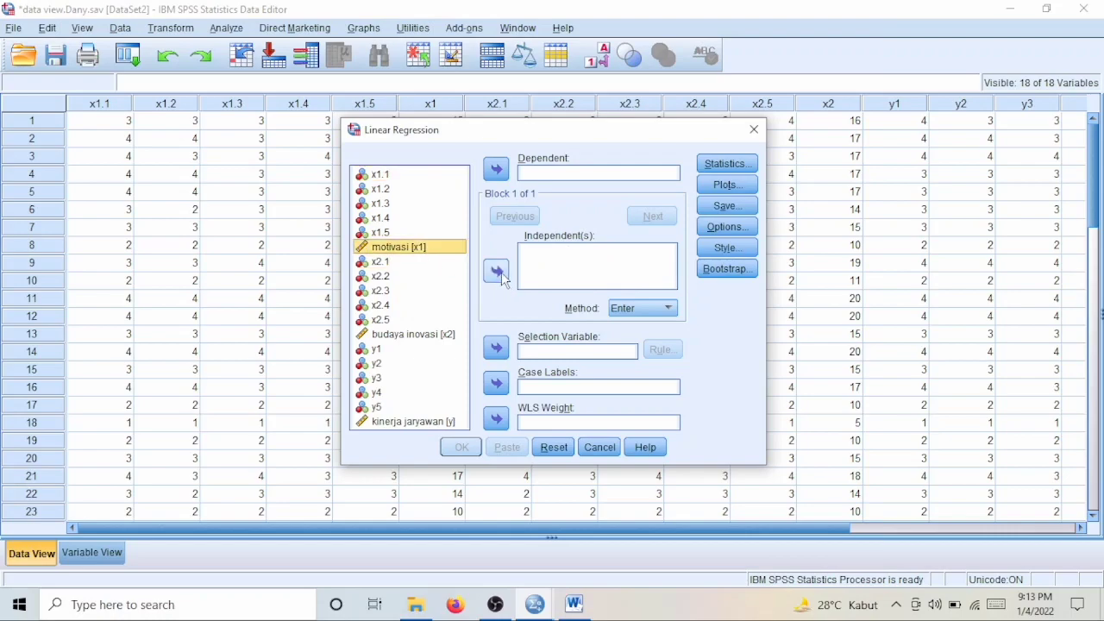
pyautogui.click(497, 273)
pyautogui.click(454, 336)
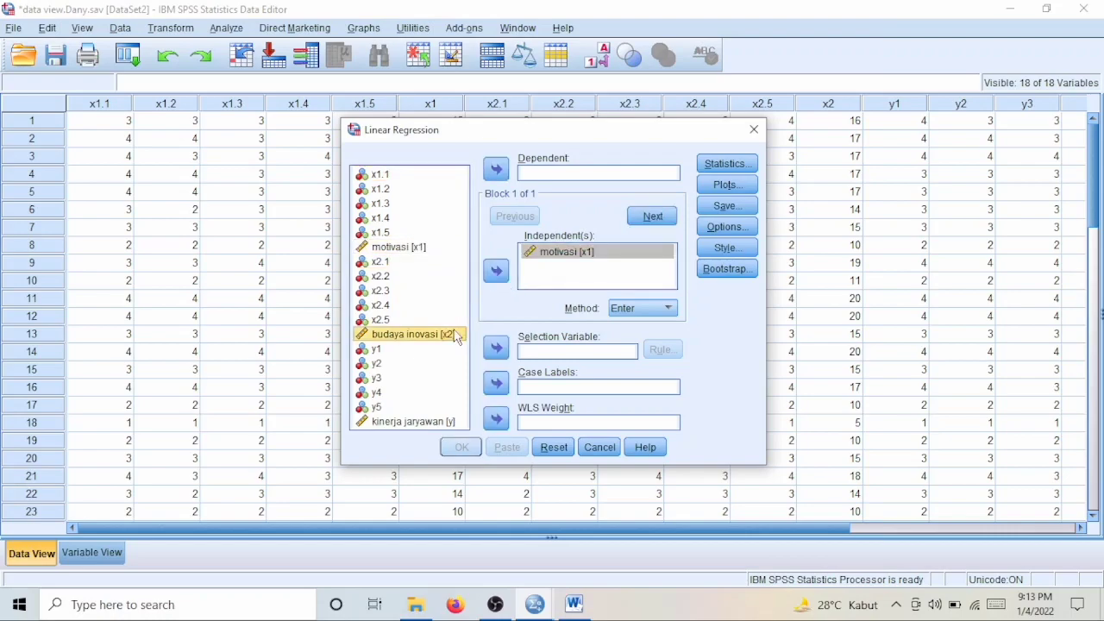
pyautogui.click(501, 274)
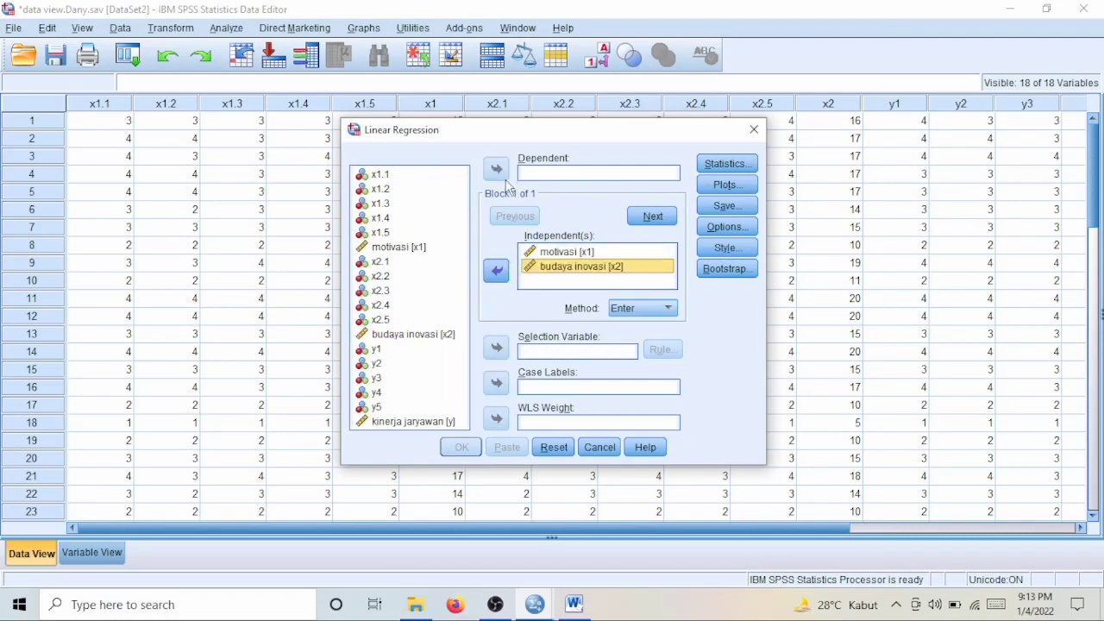
pyautogui.click(413, 422)
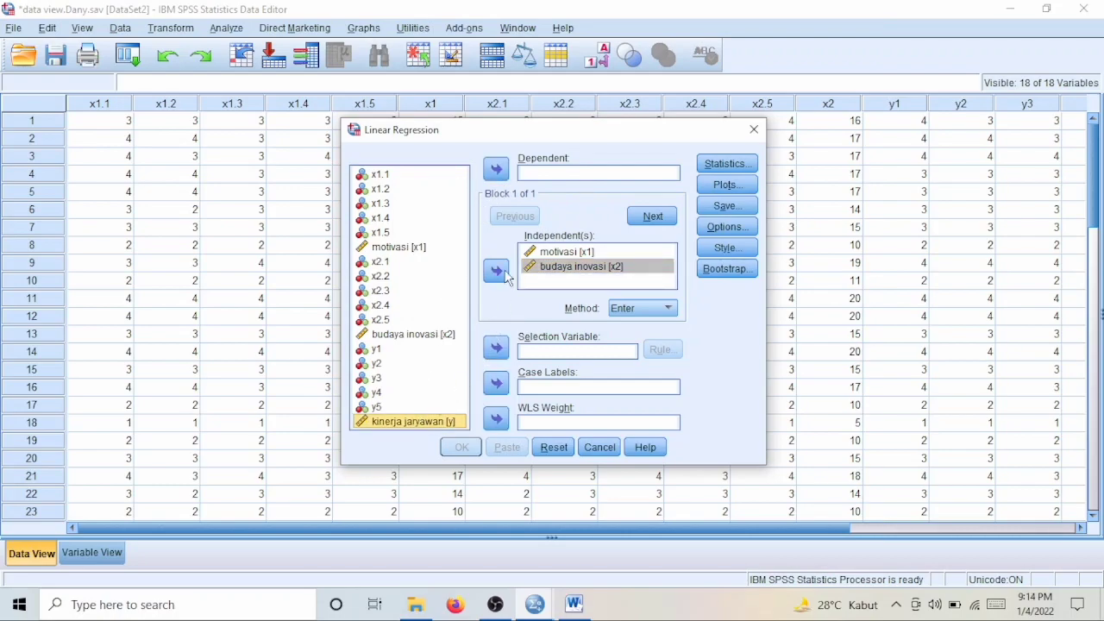
pyautogui.click(496, 170)
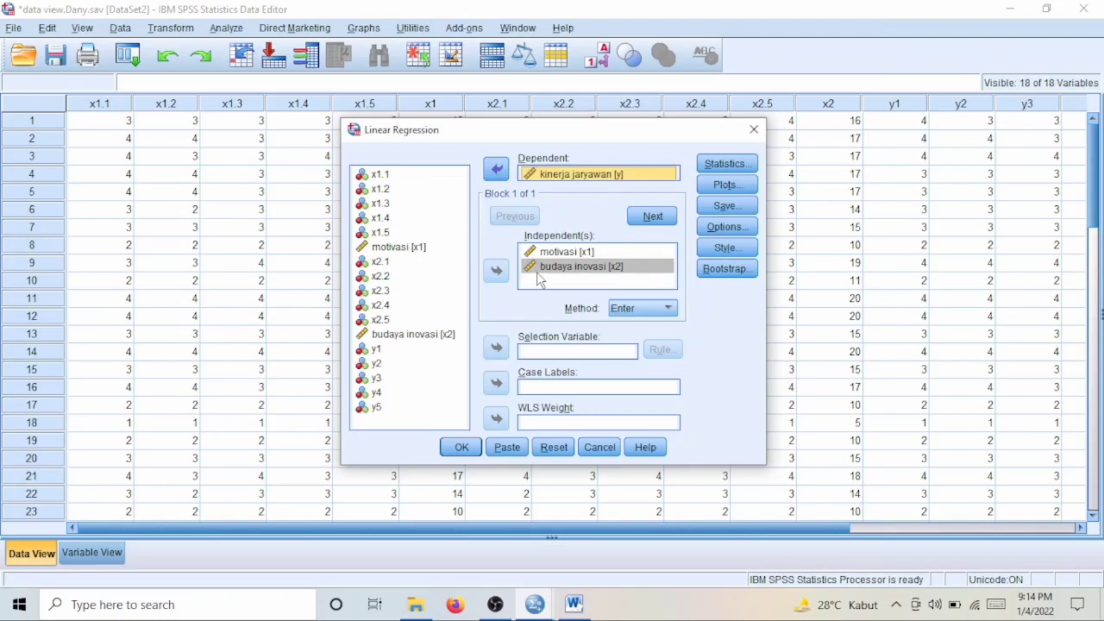
# Step: Request the Durbin-Watson residual statistic for the linear regression
pyautogui.click(729, 168)
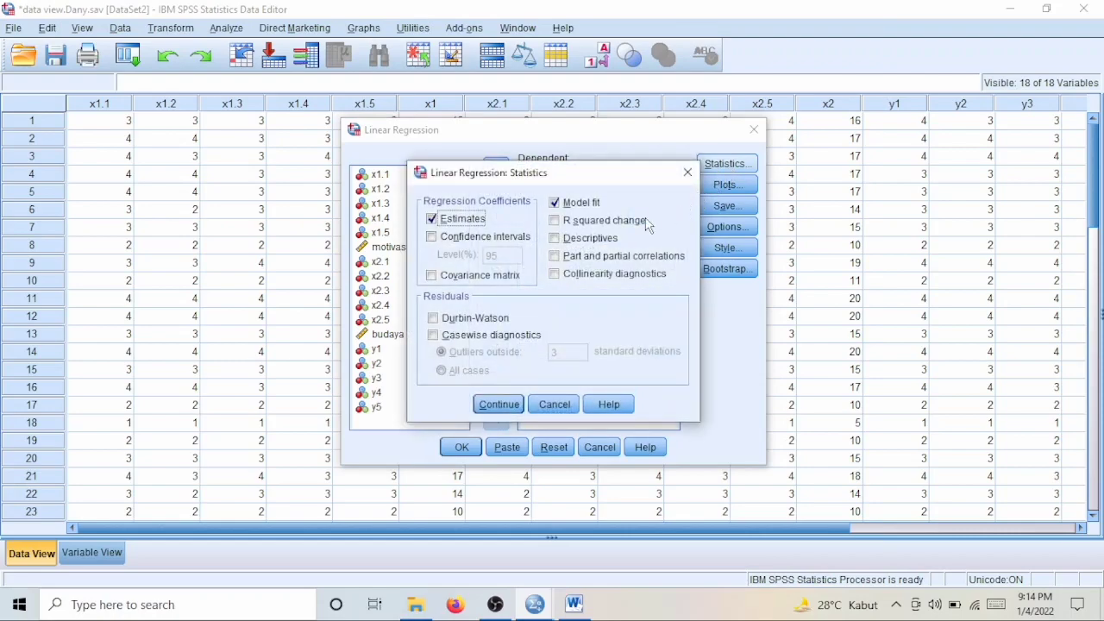
pyautogui.click(473, 321)
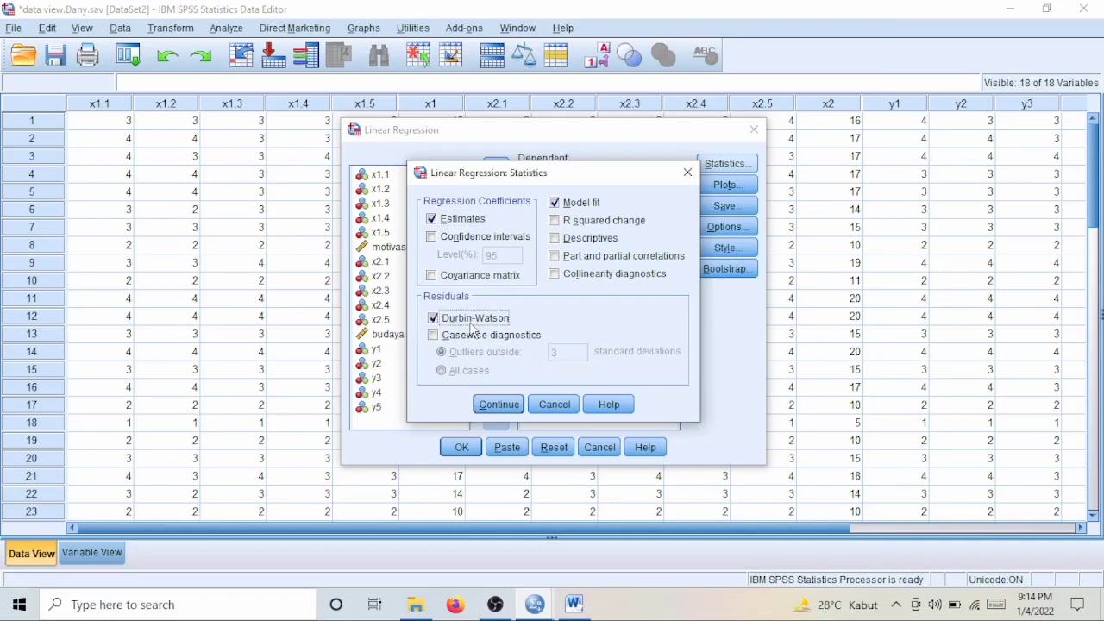
pyautogui.click(499, 404)
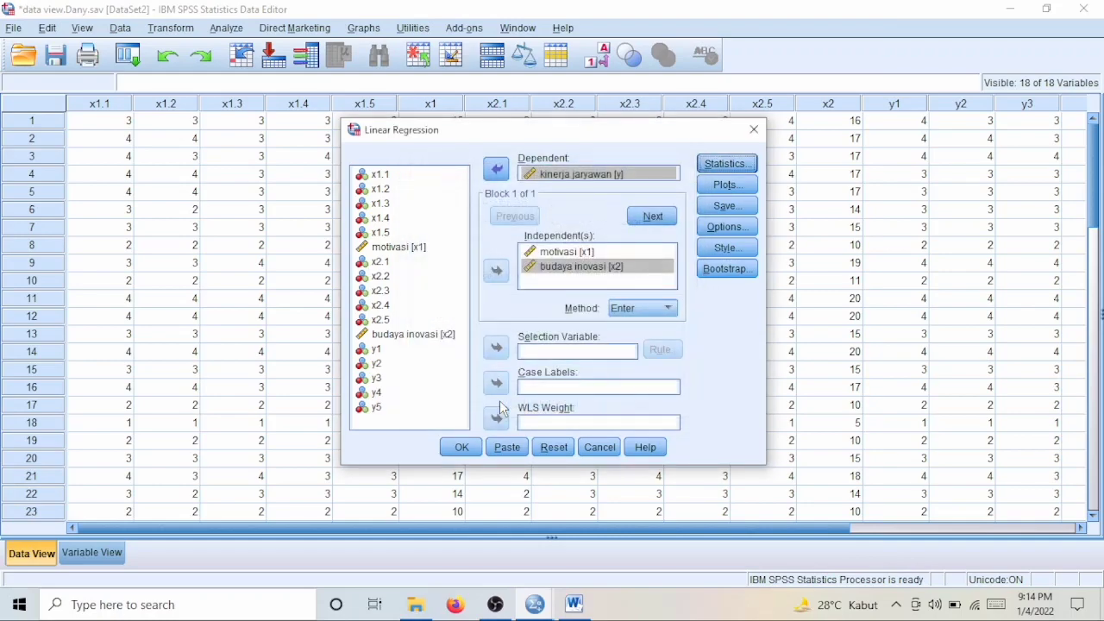
# Step: Define a regression scatterplot with *SRESID as Y and *ZPRED as X, and request the normal probability plot
pyautogui.click(727, 185)
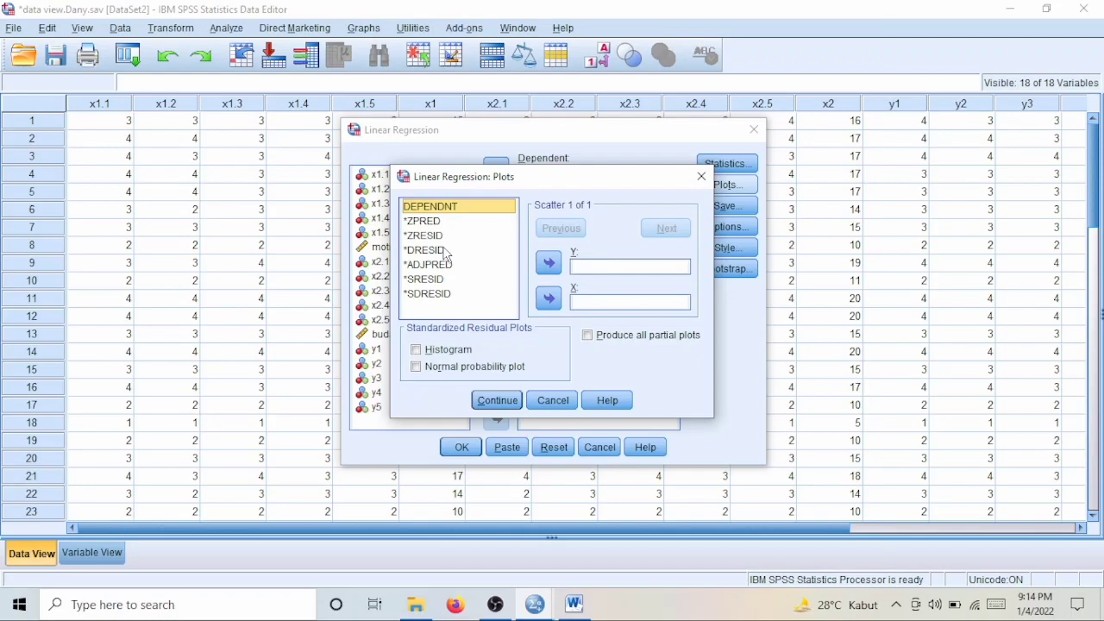
pyautogui.click(440, 280)
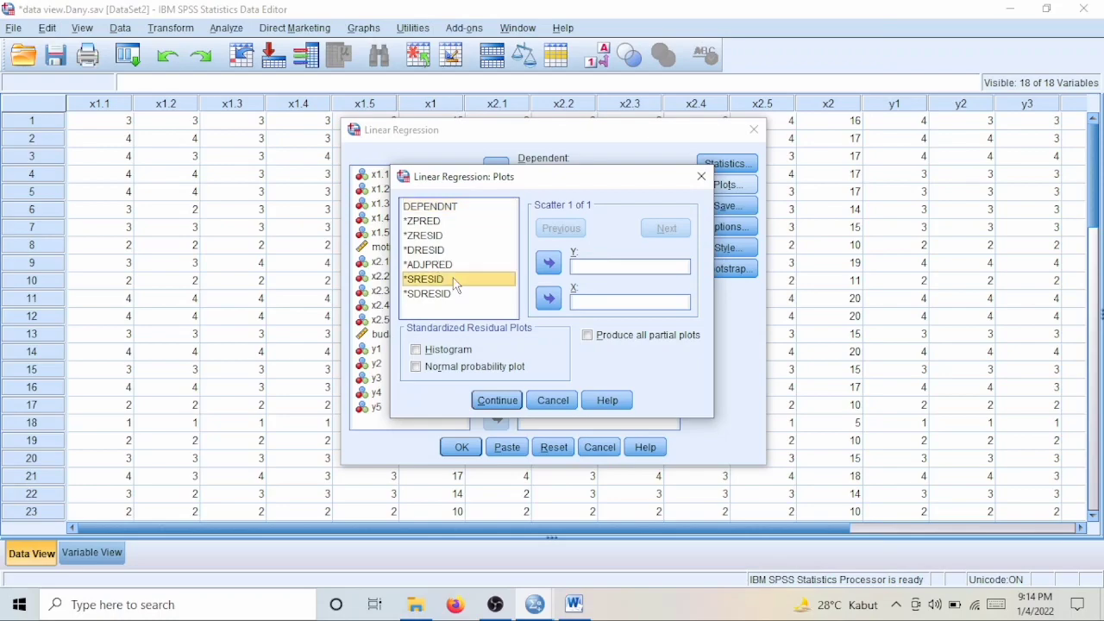
pyautogui.click(549, 264)
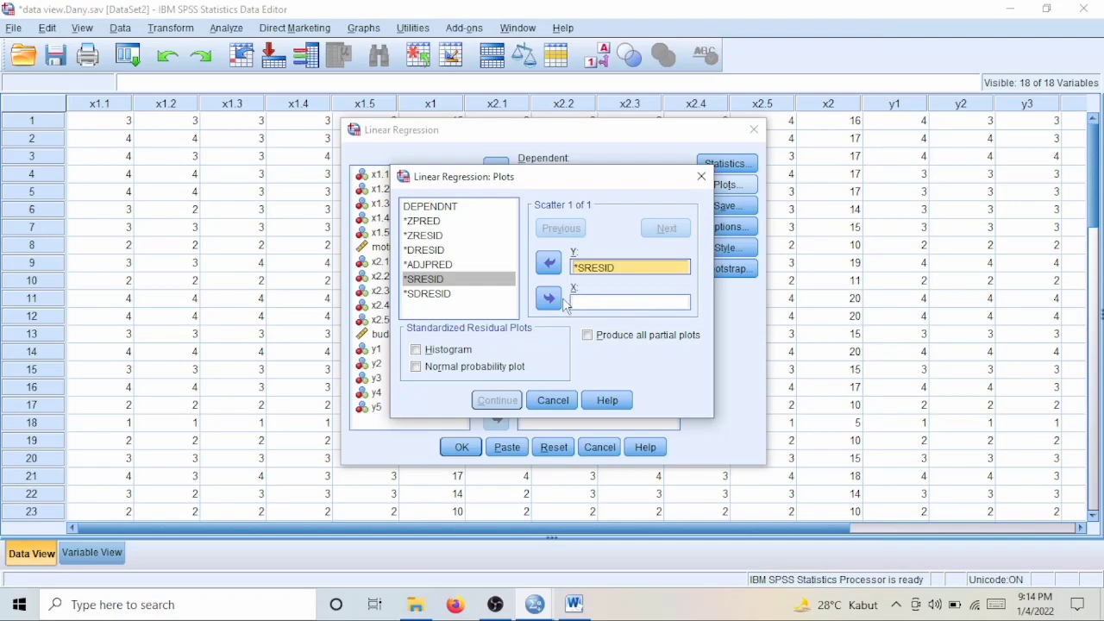
pyautogui.click(437, 222)
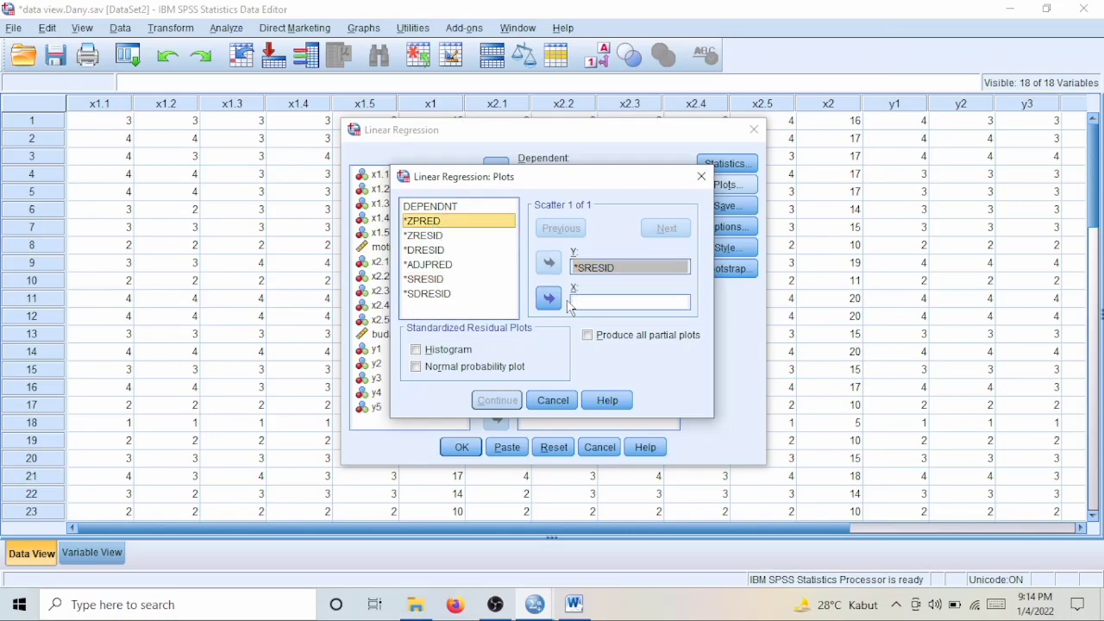
pyautogui.click(550, 298)
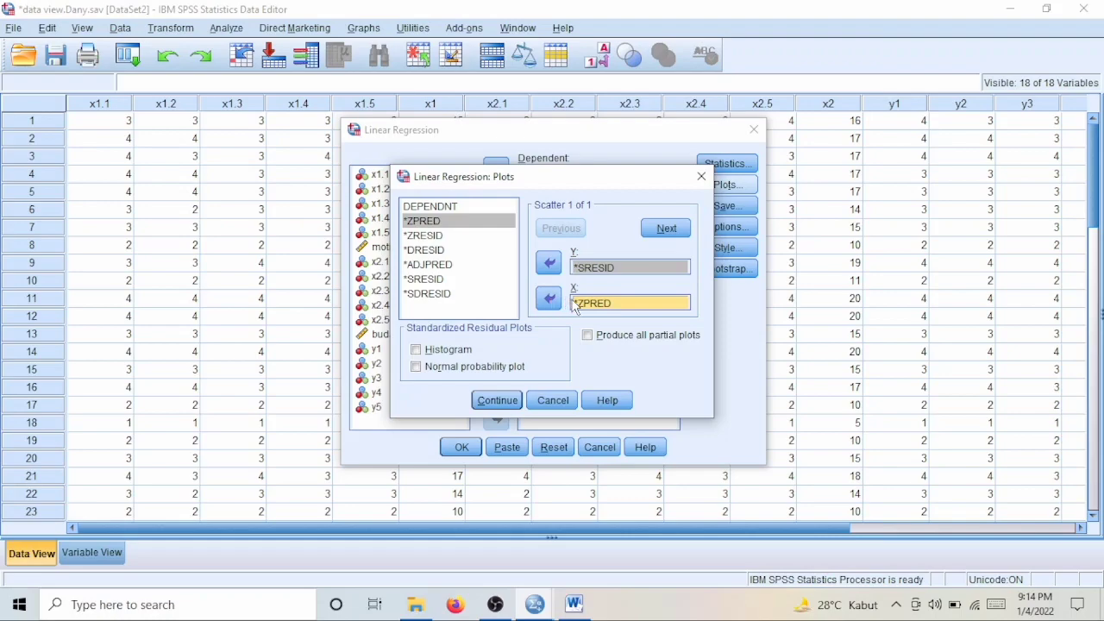
pyautogui.click(512, 370)
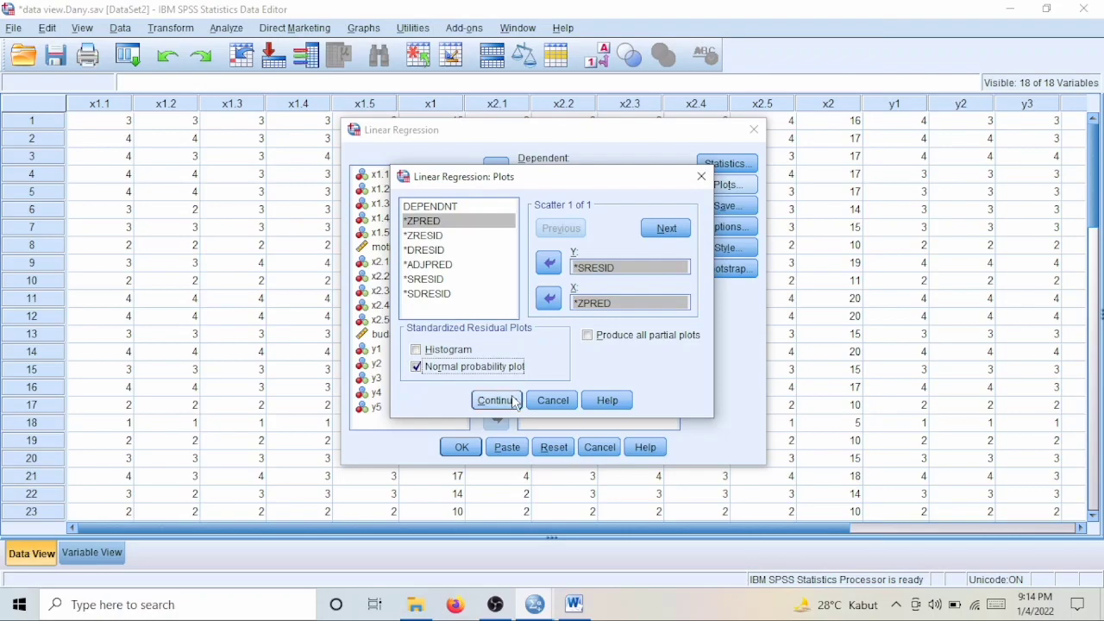
pyautogui.click(497, 401)
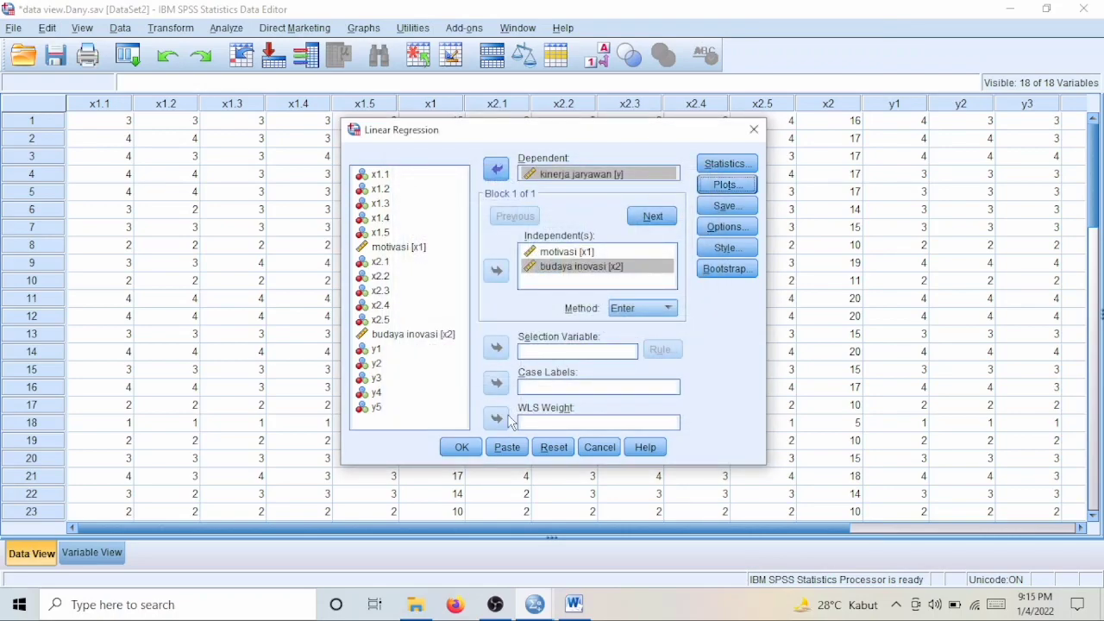
# Step: Run the linear regression and examine its Model Summary, ANOVA, Coefficients and Residuals Statistics tables and the residual charts
pyautogui.click(477, 448)
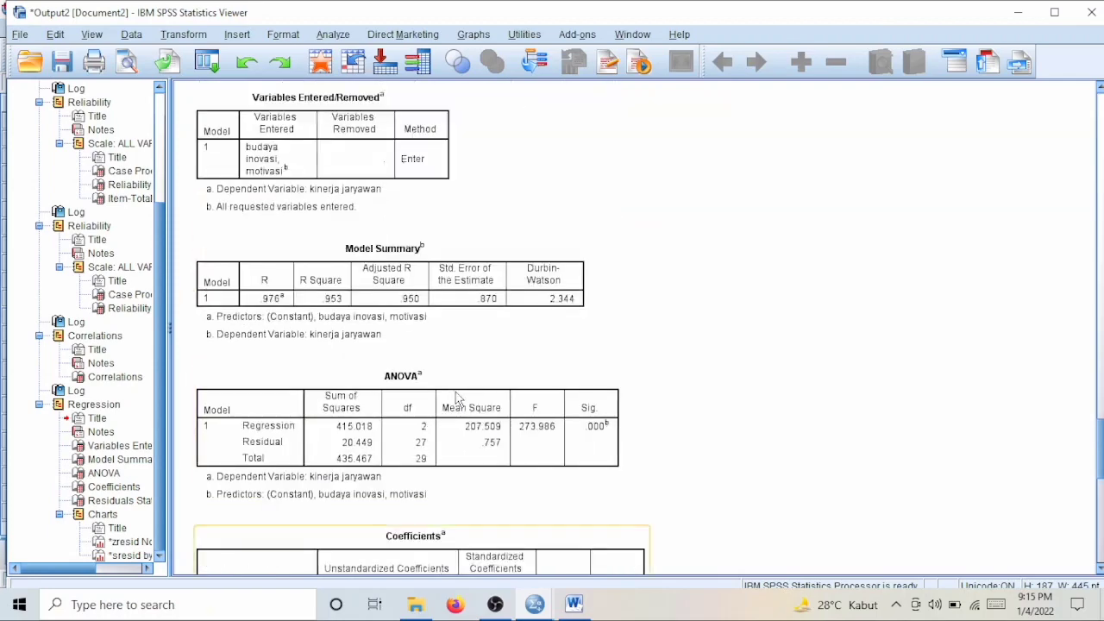
pyautogui.scroll(5, 457, 397)
pyautogui.scroll(-3, 456, 395)
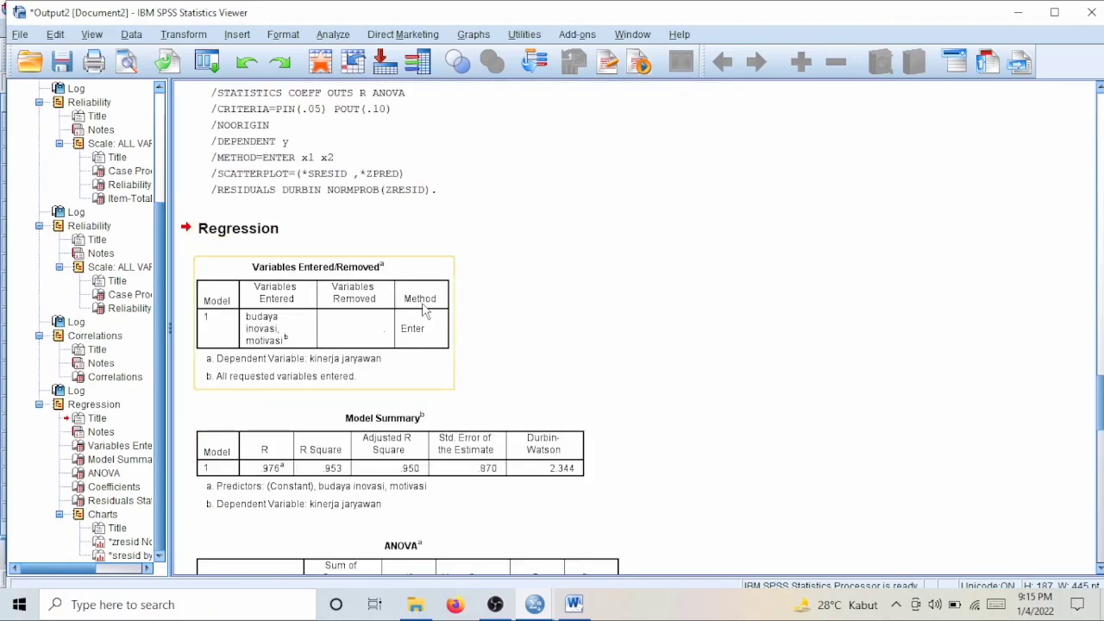
pyautogui.scroll(-3, 423, 312)
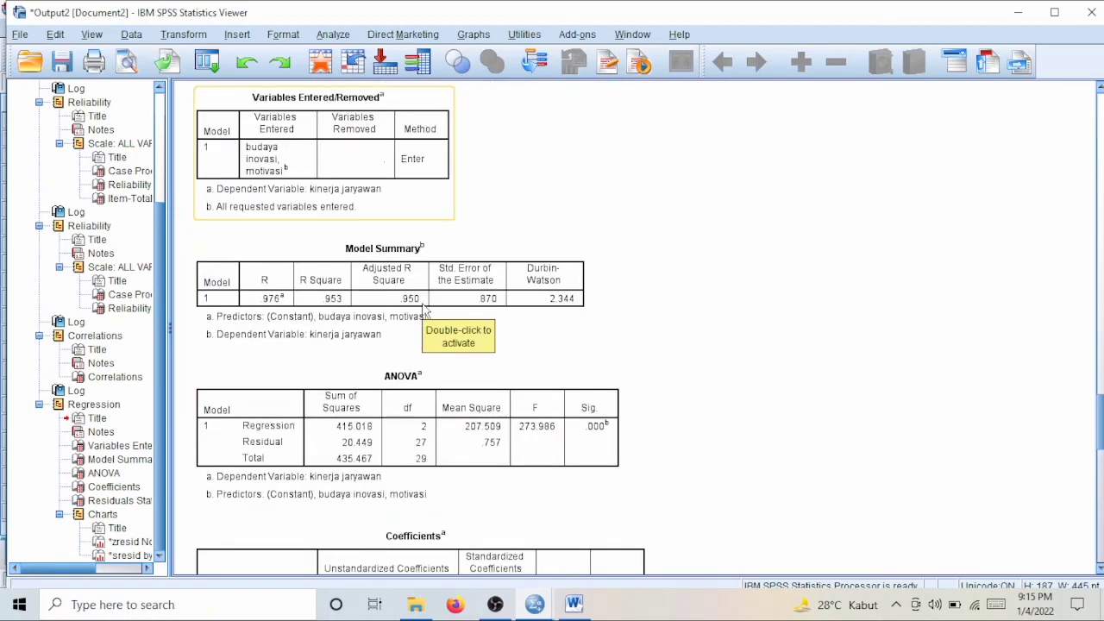
pyautogui.scroll(3, 427, 303)
pyautogui.scroll(-3, 438, 298)
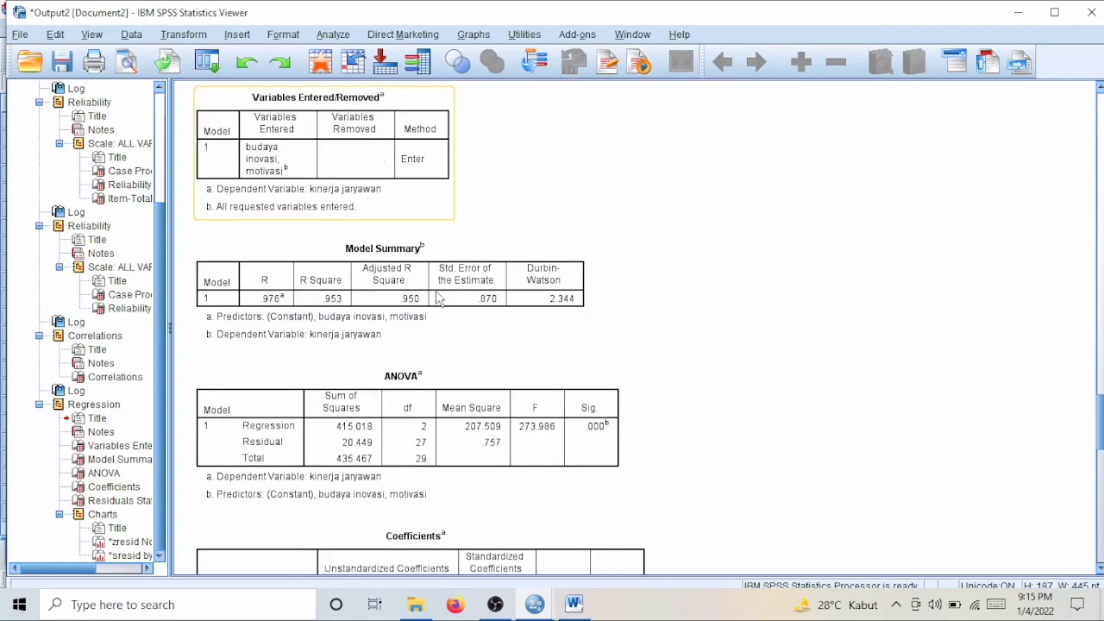
pyautogui.scroll(-14, 437, 298)
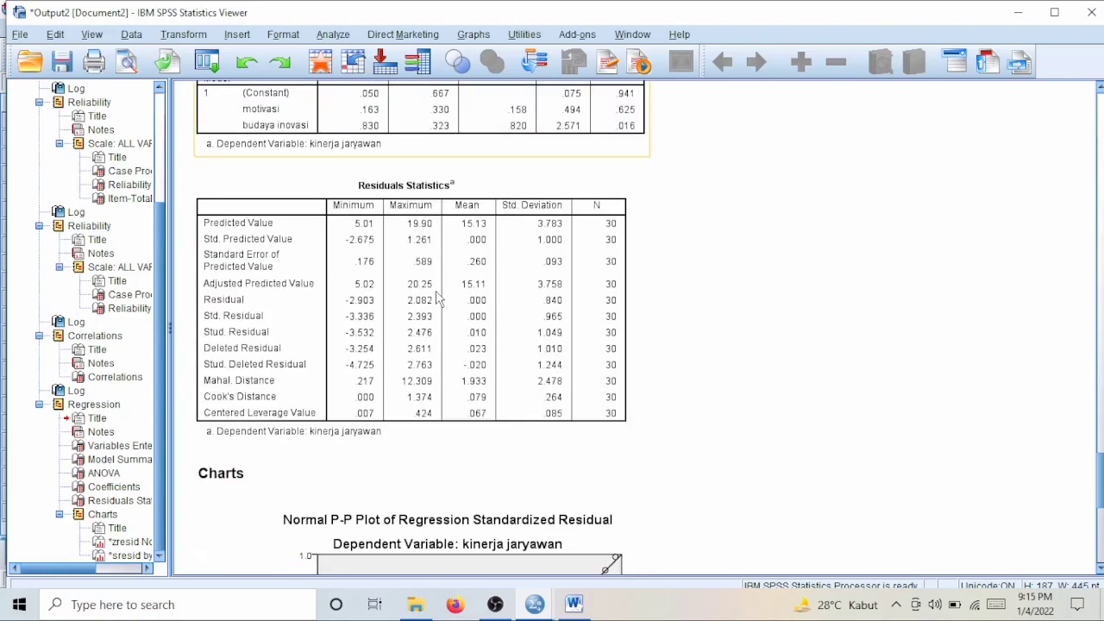
pyautogui.scroll(5, 437, 297)
pyautogui.scroll(-14, 437, 298)
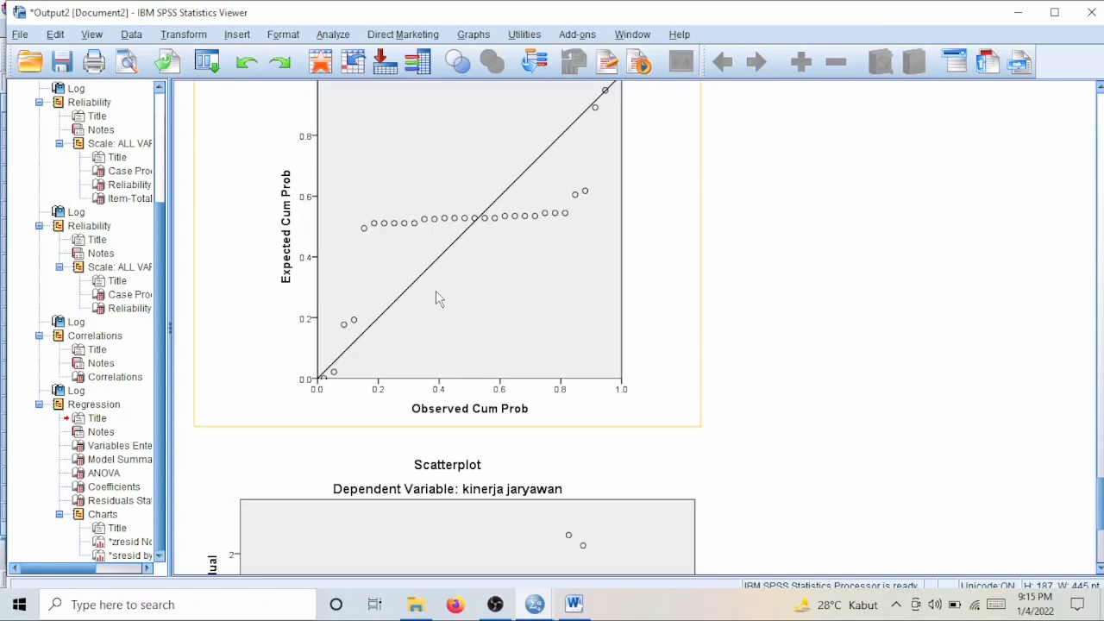
pyautogui.scroll(20, 437, 298)
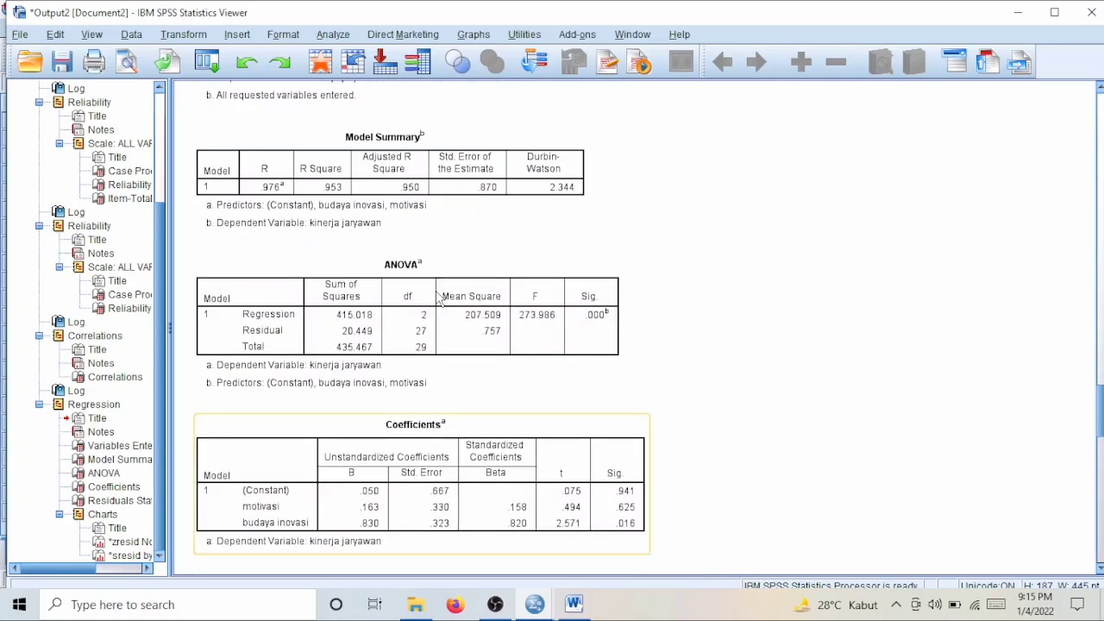
# Step: Review the regression command log and the Variables Entered/Removed, Model Summary, ANOVA and Coefficients tables in the output
pyautogui.scroll(-12, 438, 297)
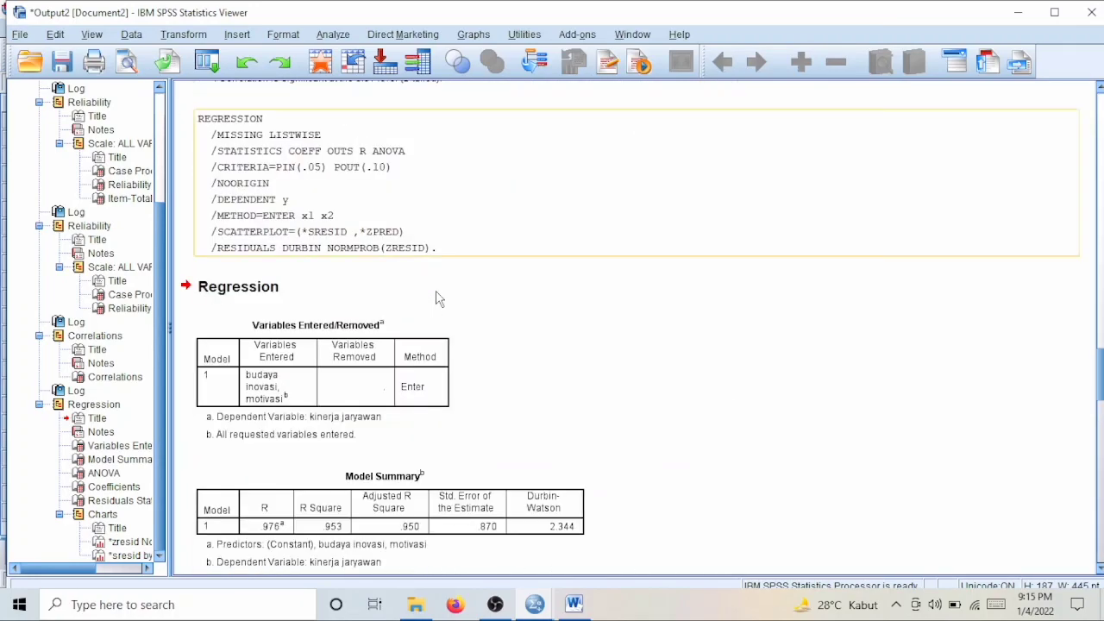
pyautogui.scroll(4, 438, 298)
pyautogui.scroll(3, 440, 303)
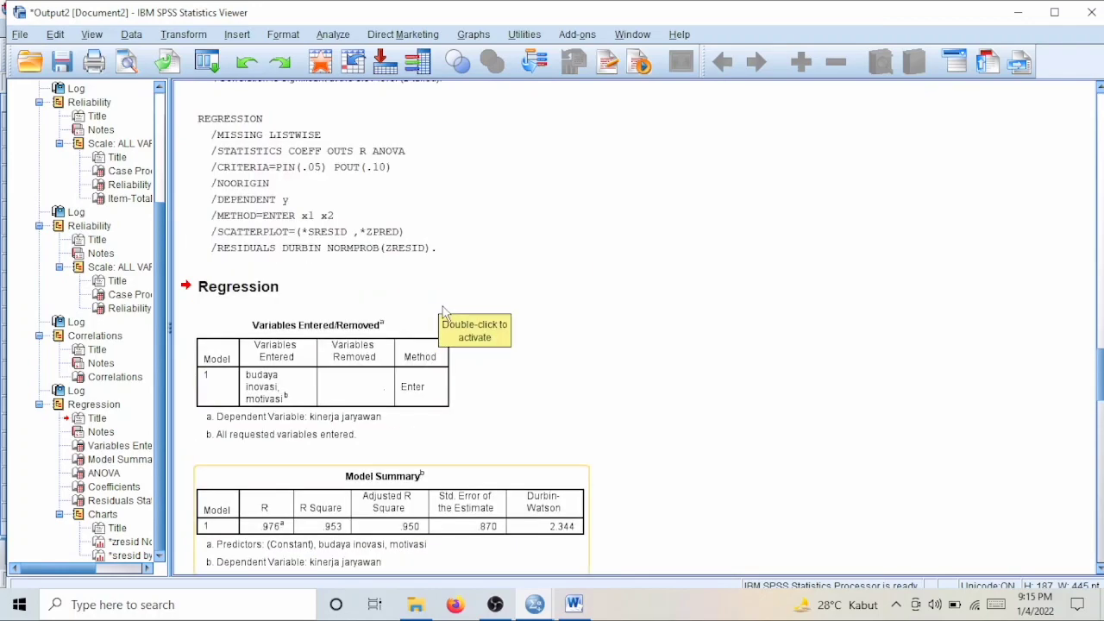
pyautogui.scroll(-3, 505, 453)
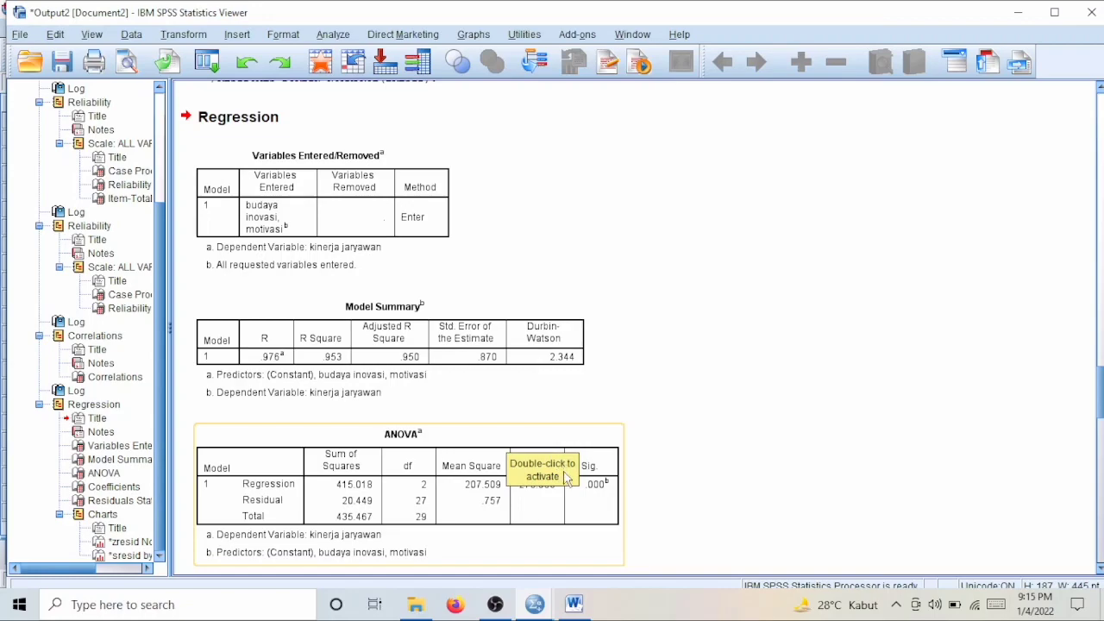
pyautogui.scroll(-3, 560, 464)
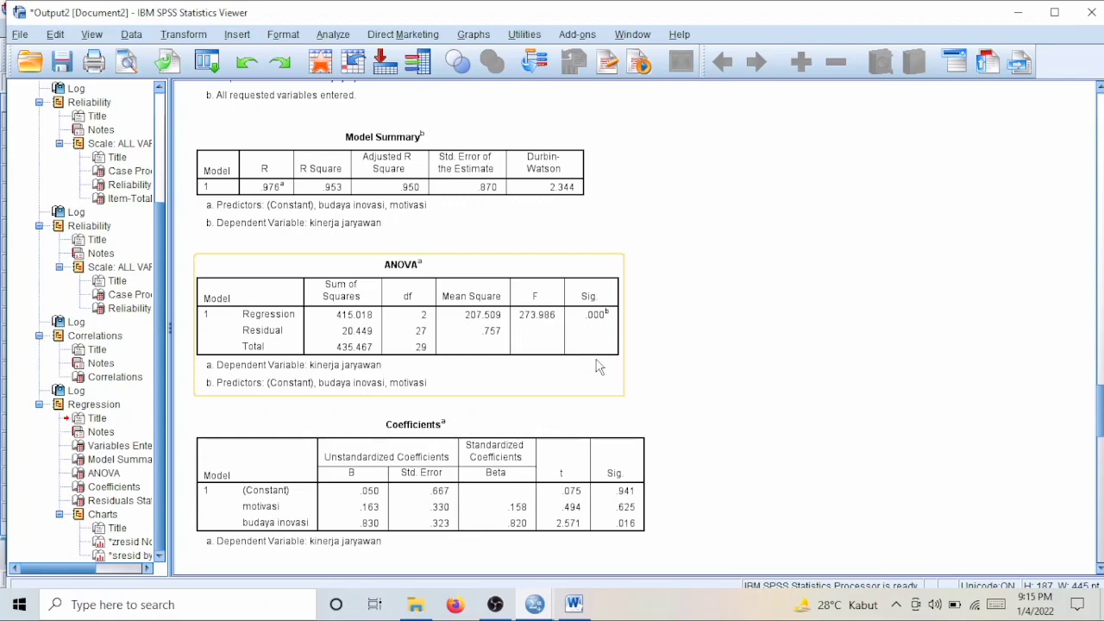
# Step: Switch to the Word document "pembahasan regression" and read its notes on the Coefficients, Model Summary, ANOVA and F table
pyautogui.click(576, 604)
pyautogui.scroll(-15, 552, 375)
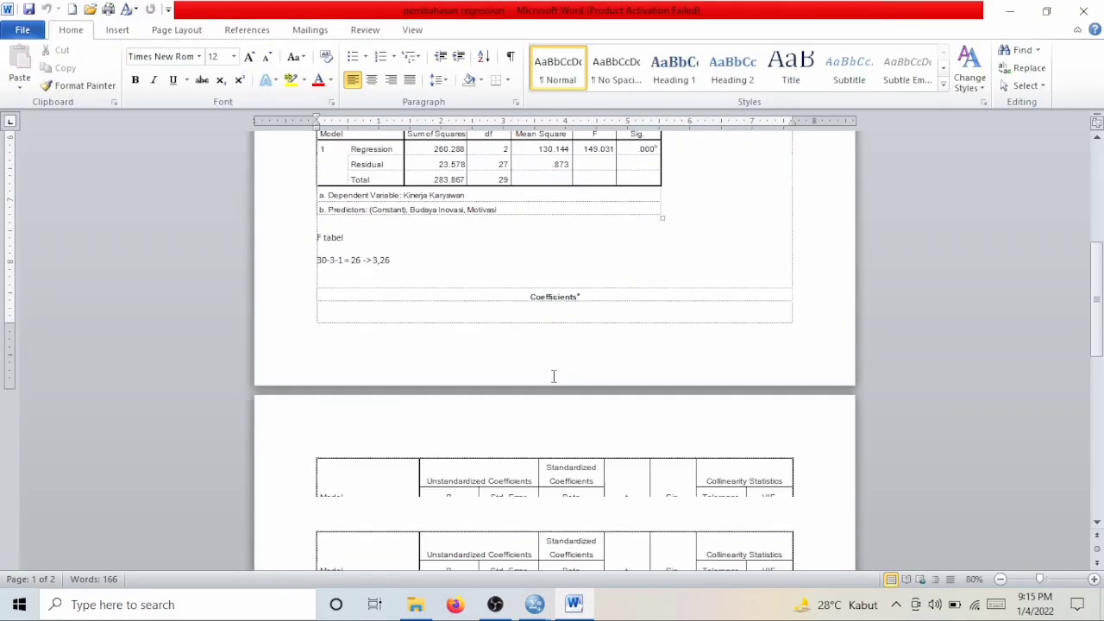
pyautogui.scroll(12, 554, 375)
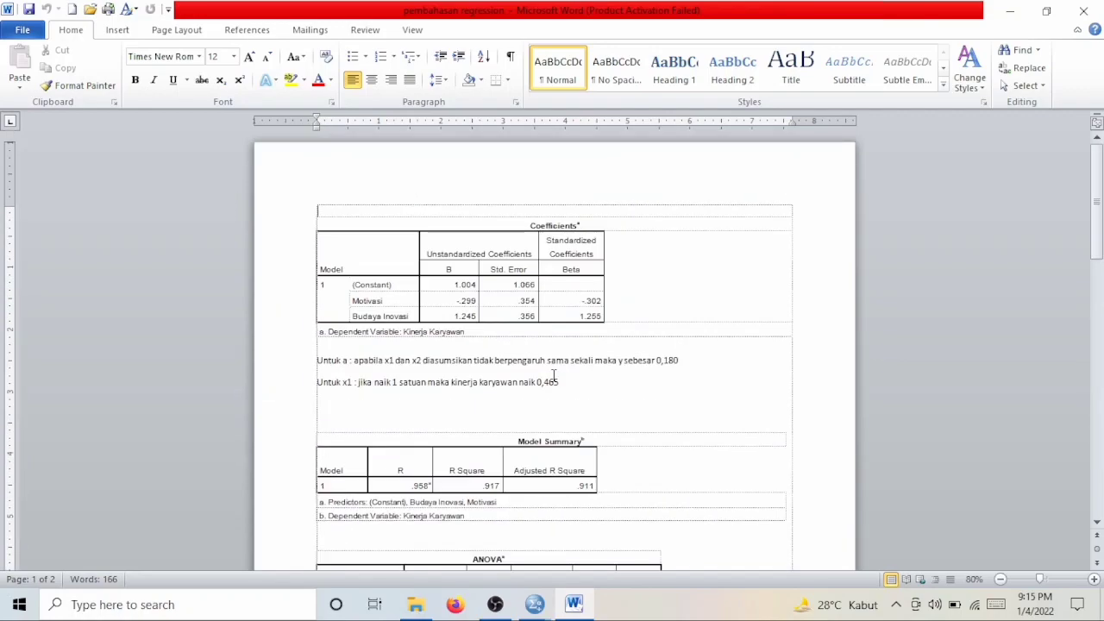
pyautogui.scroll(-6, 554, 376)
pyautogui.scroll(-5, 552, 374)
pyautogui.scroll(12, 552, 374)
# Step: Return to the SPSS output Output2 and re-examine the regression's Residuals Statistics, Model Summary, ANOVA and Coefficients tables
pyautogui.moveTo(534, 604)
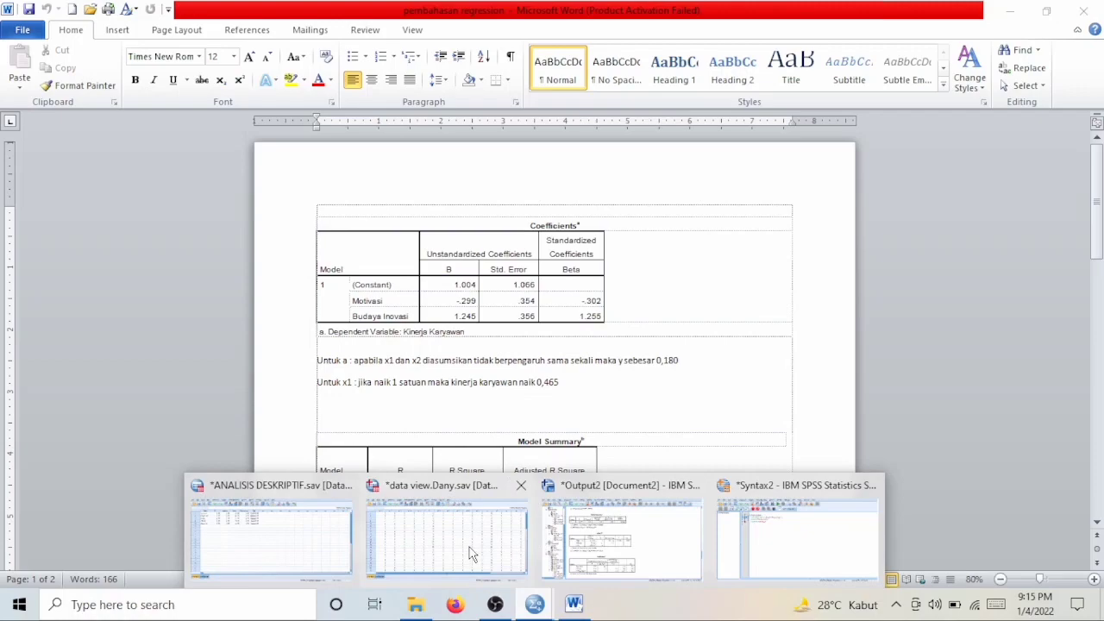
pyautogui.moveTo(470, 553)
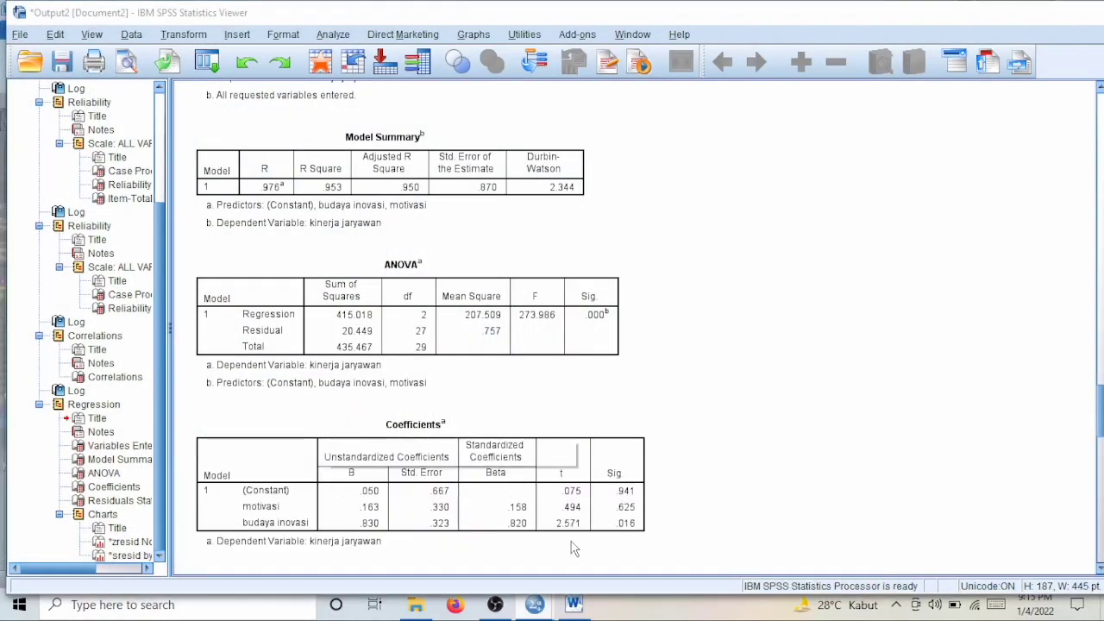
pyautogui.click(604, 543)
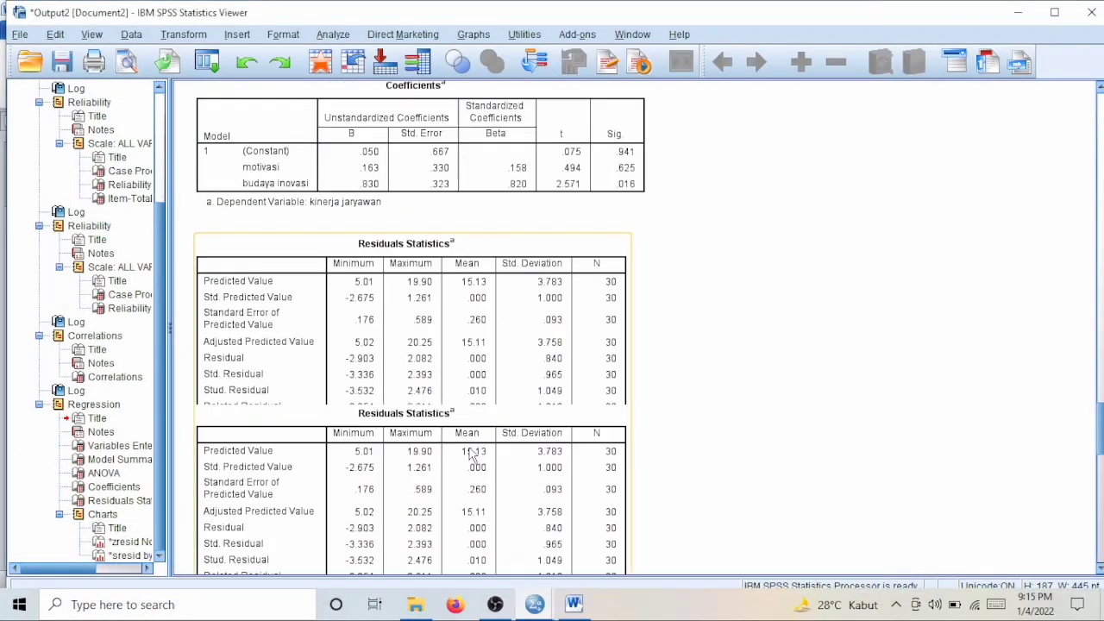
pyautogui.scroll(-10, 470, 449)
pyautogui.scroll(-5, 470, 448)
pyautogui.scroll(15, 471, 448)
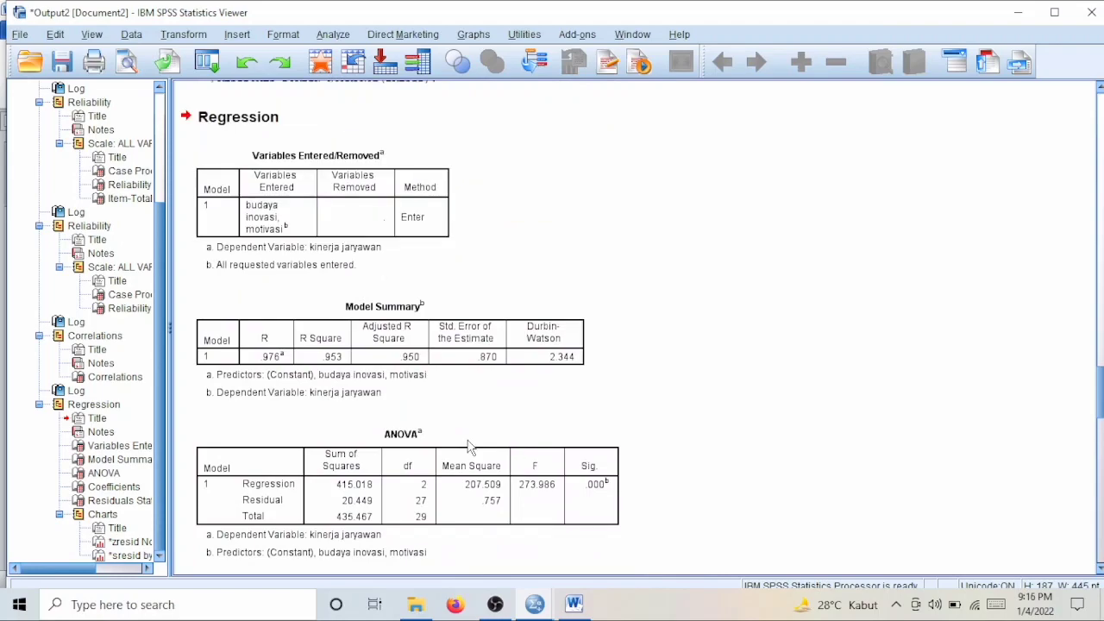
pyautogui.scroll(3, 470, 440)
pyautogui.scroll(-10, 471, 440)
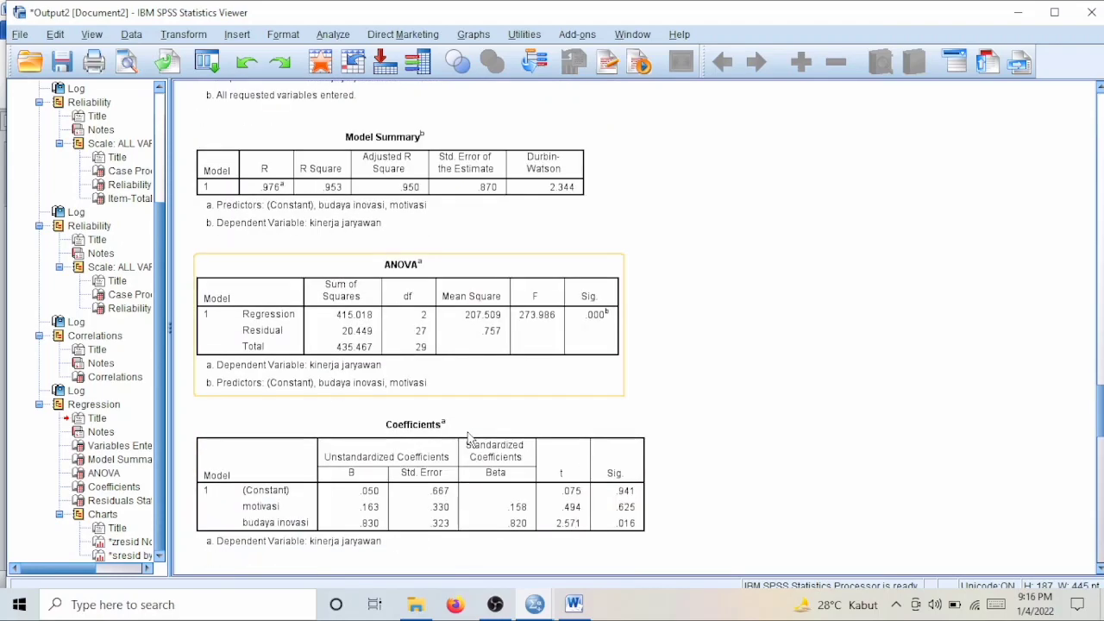